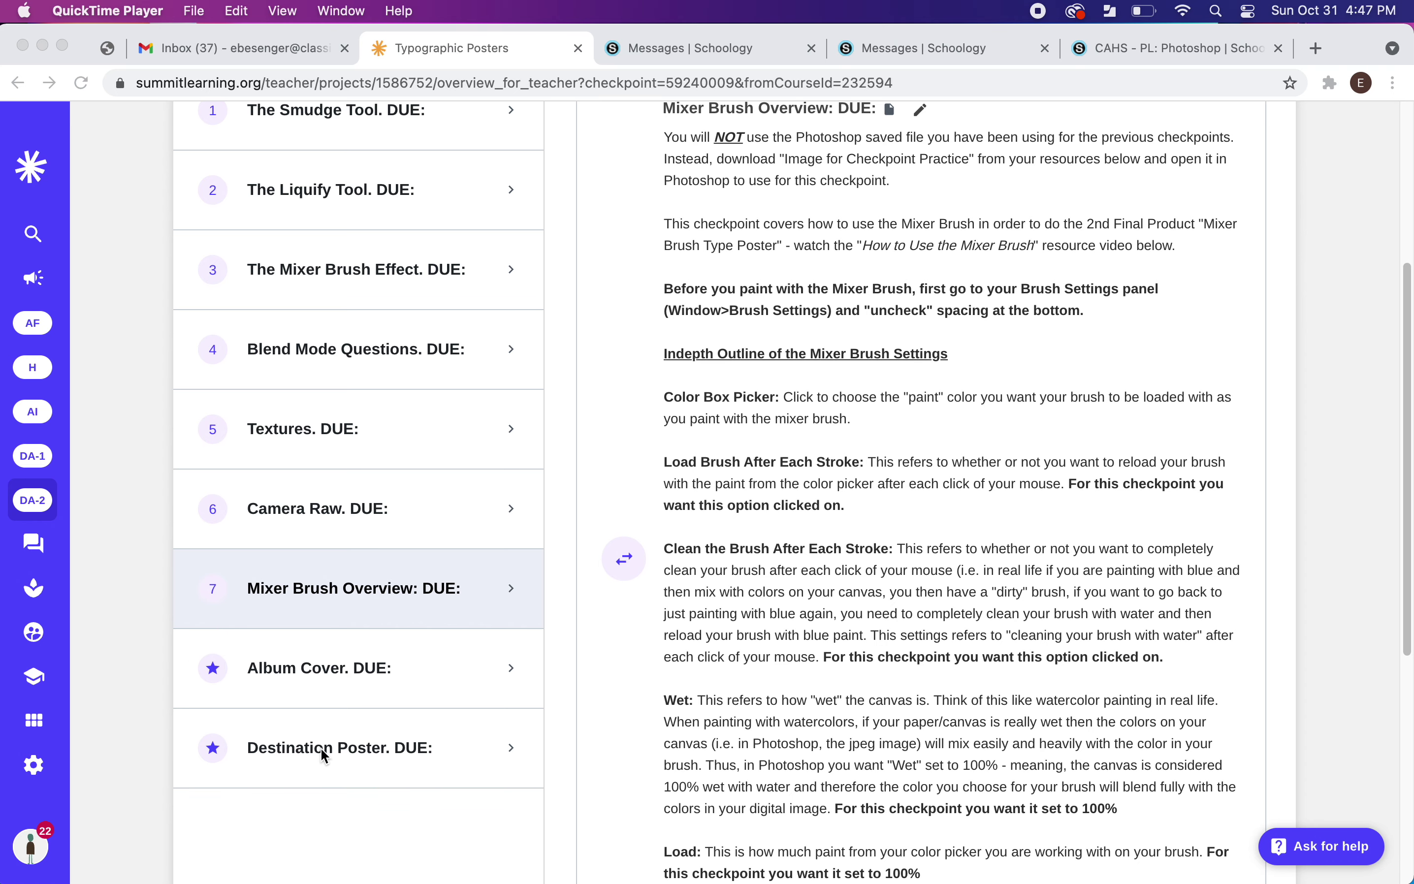
- Scroll up and down through the page in Chrome
scroll(883, 696, up, 2)
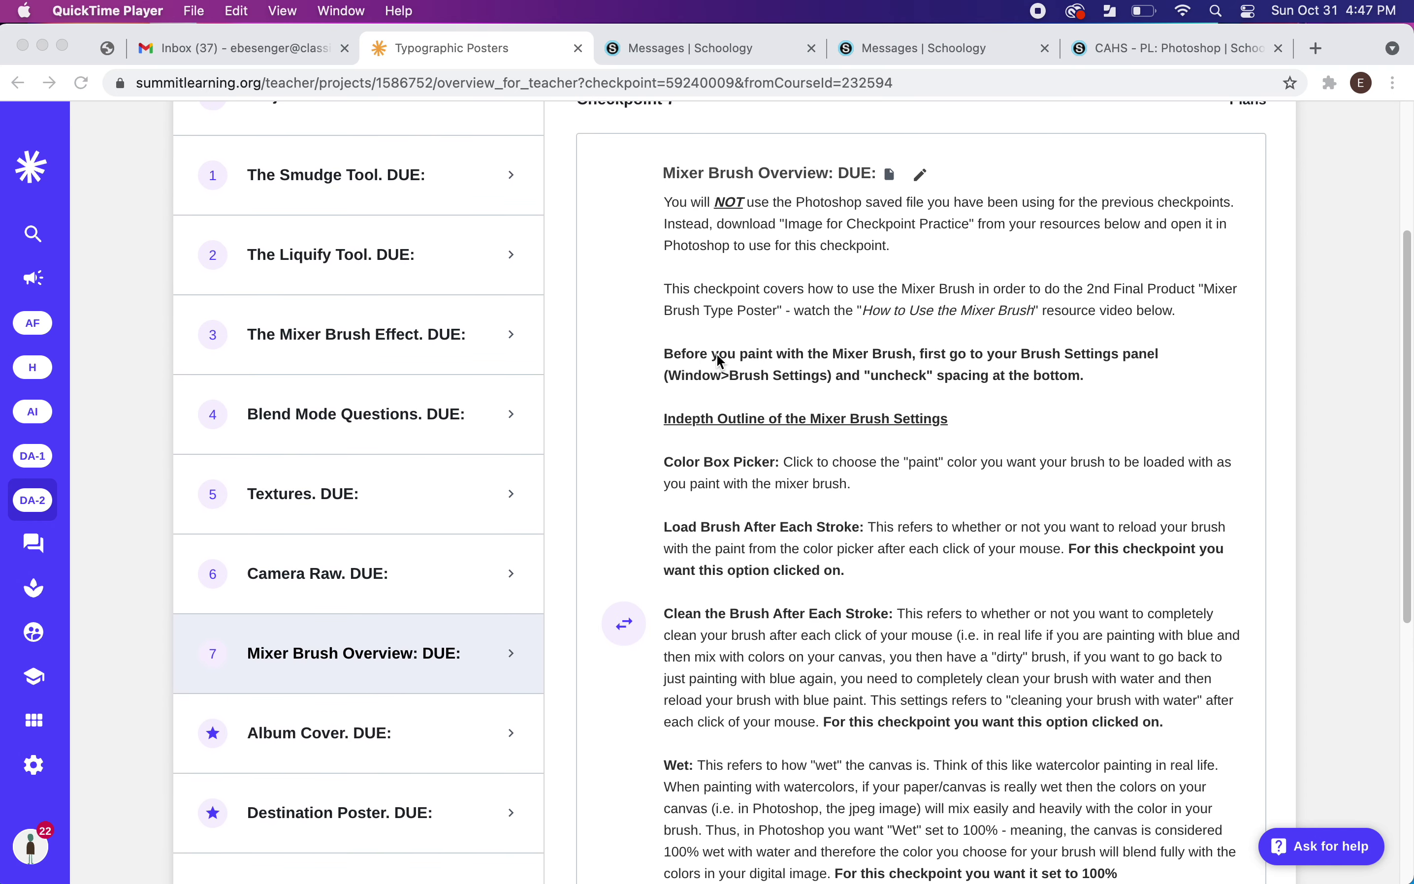
scroll(720, 361, down, 5)
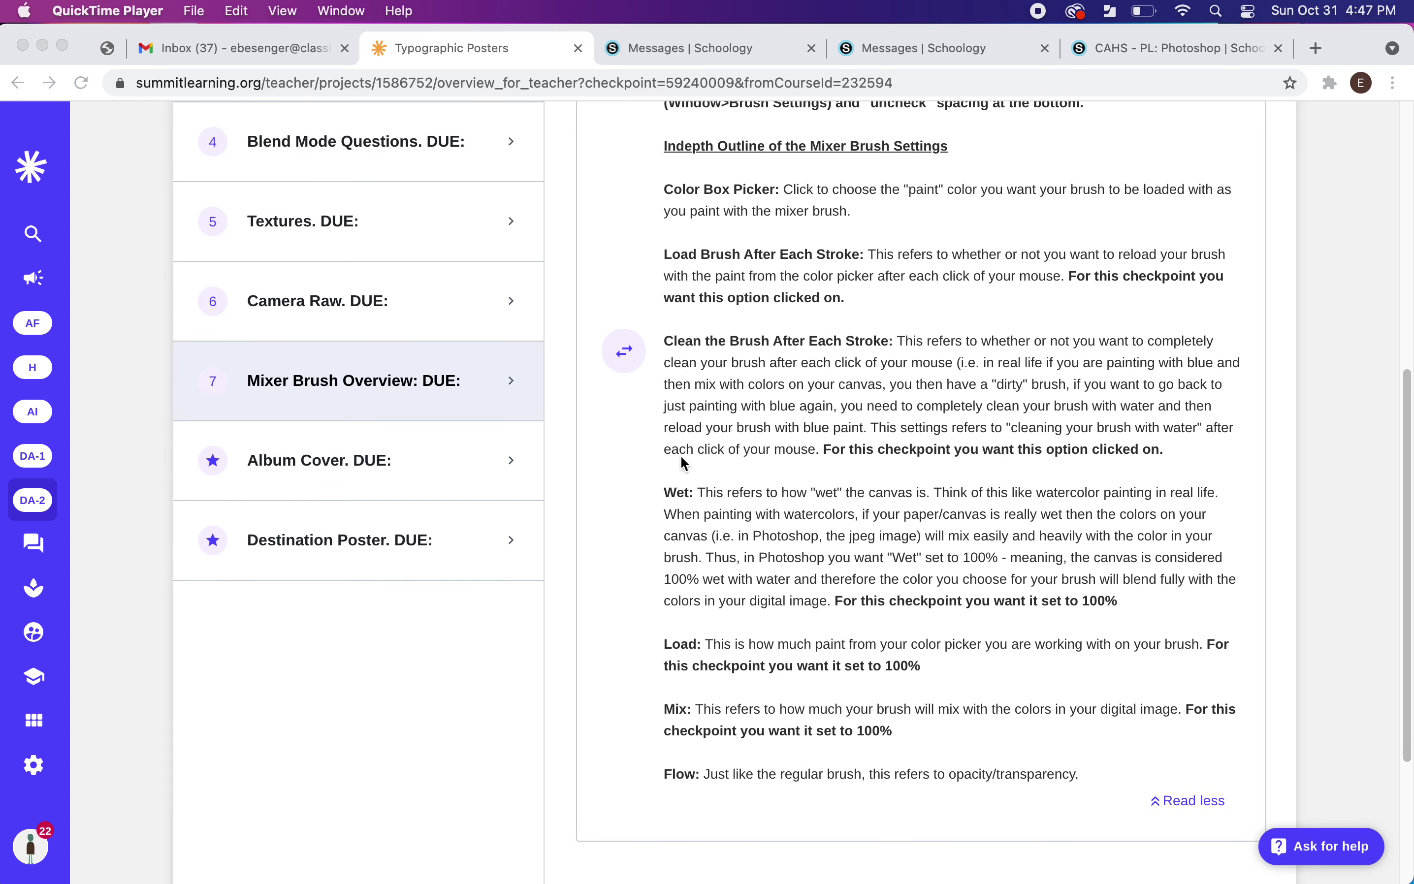
scroll(684, 473, down, 2)
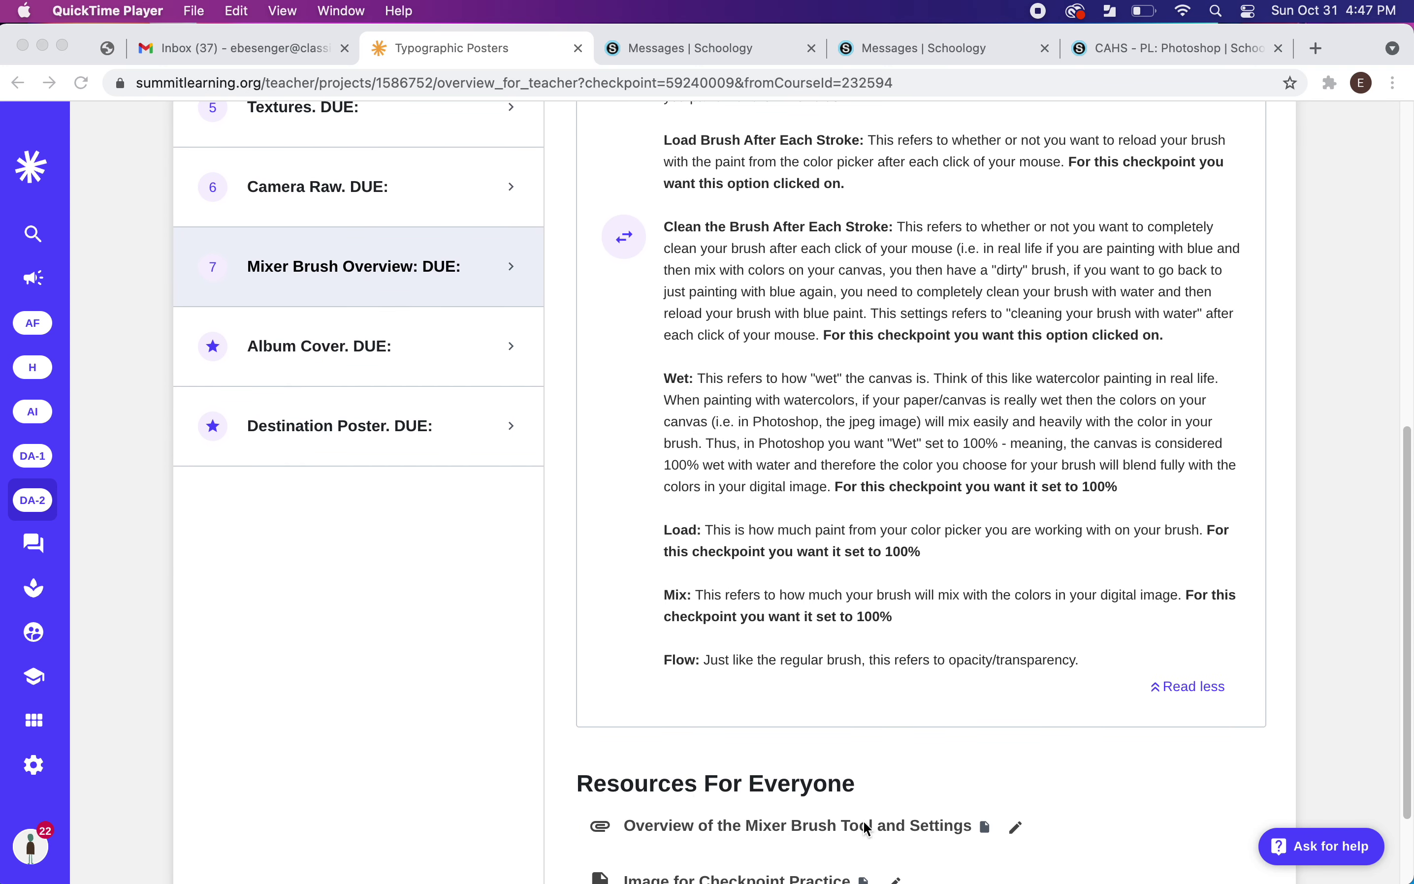
scroll(943, 477, up, 3)
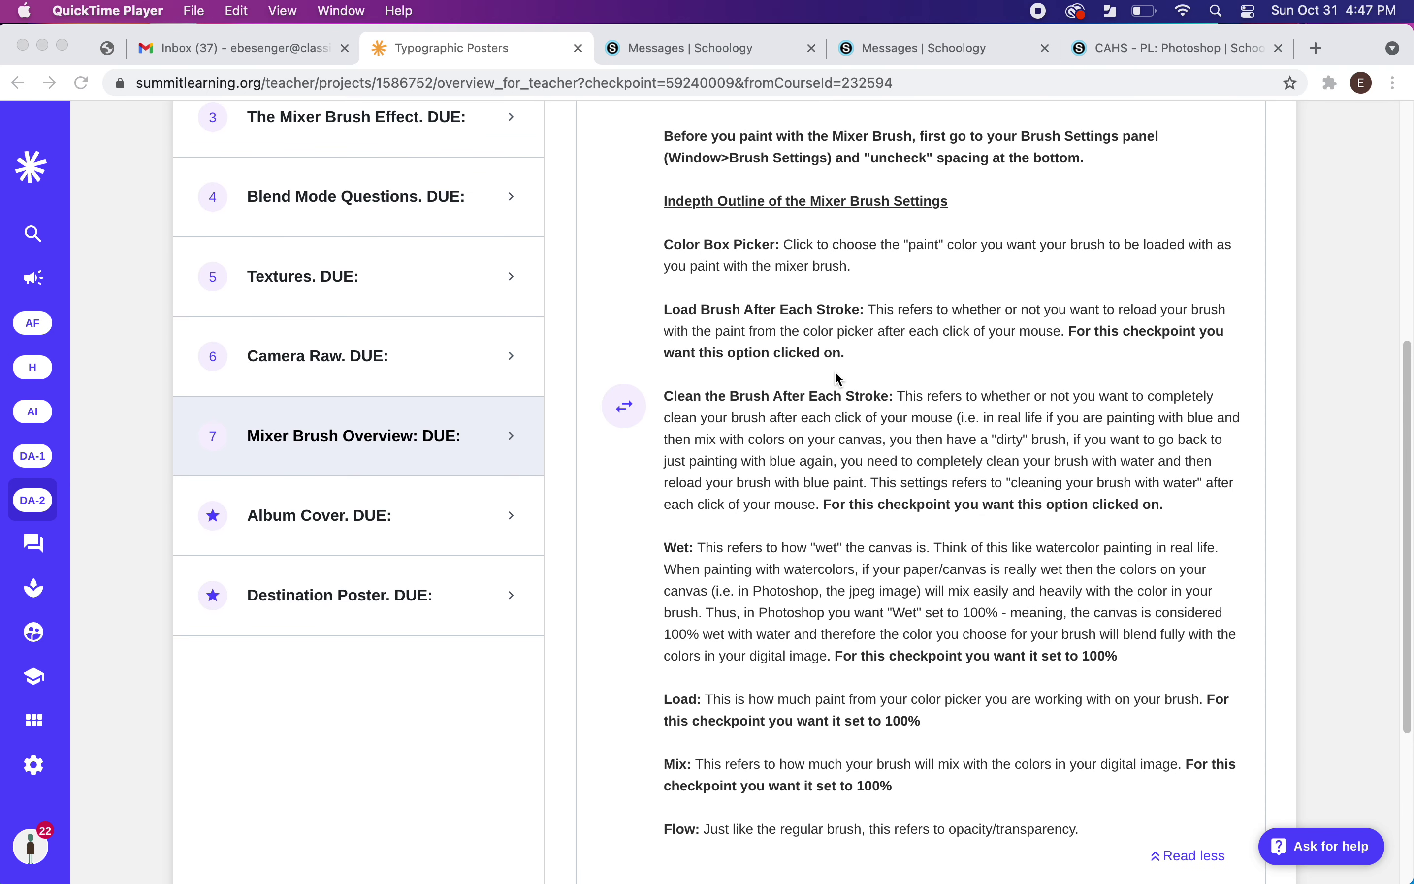
scroll(766, 436, up, 1)
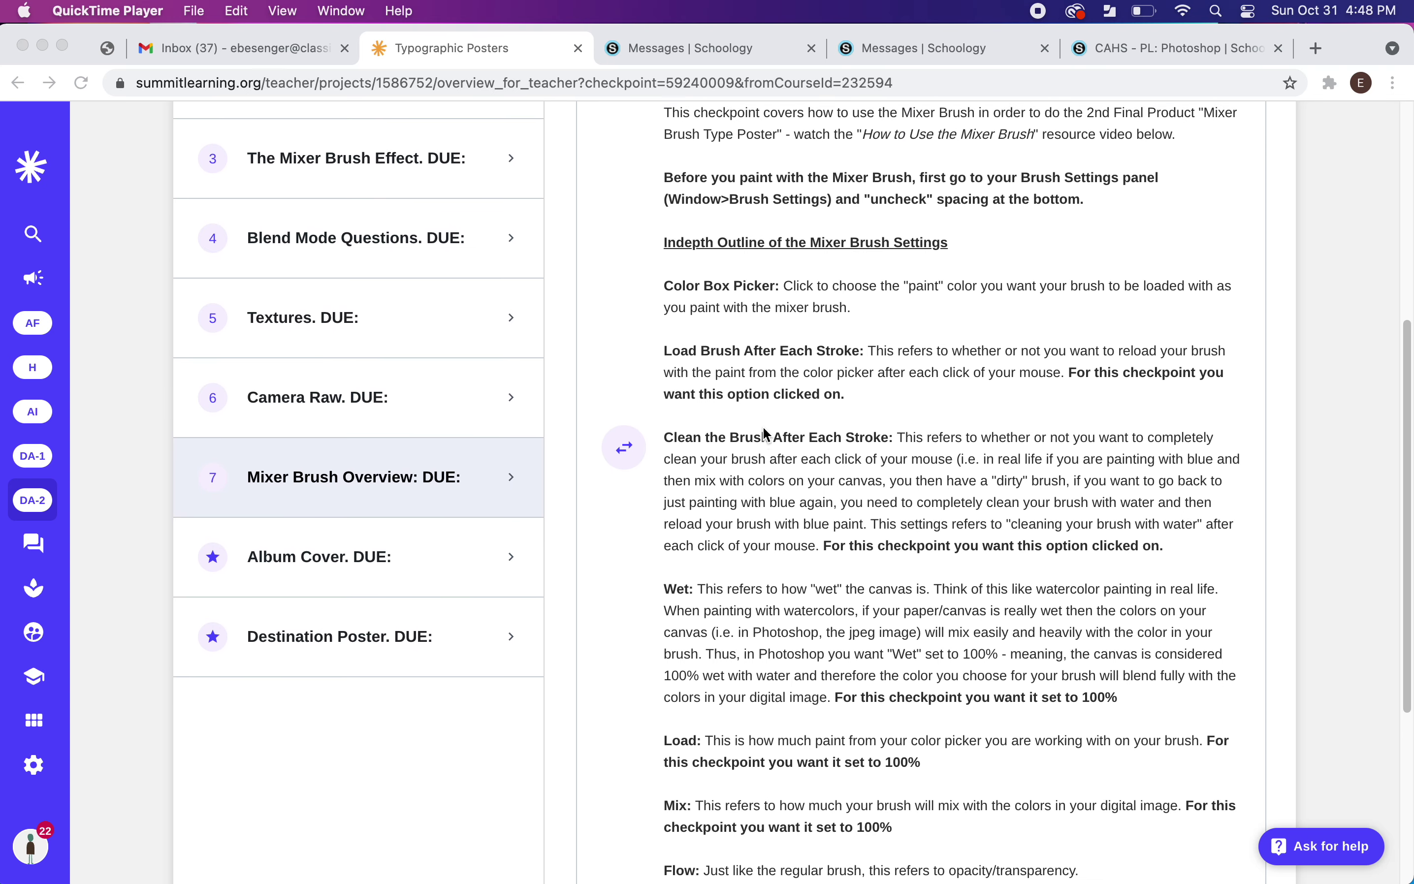
scroll(766, 436, up, 4)
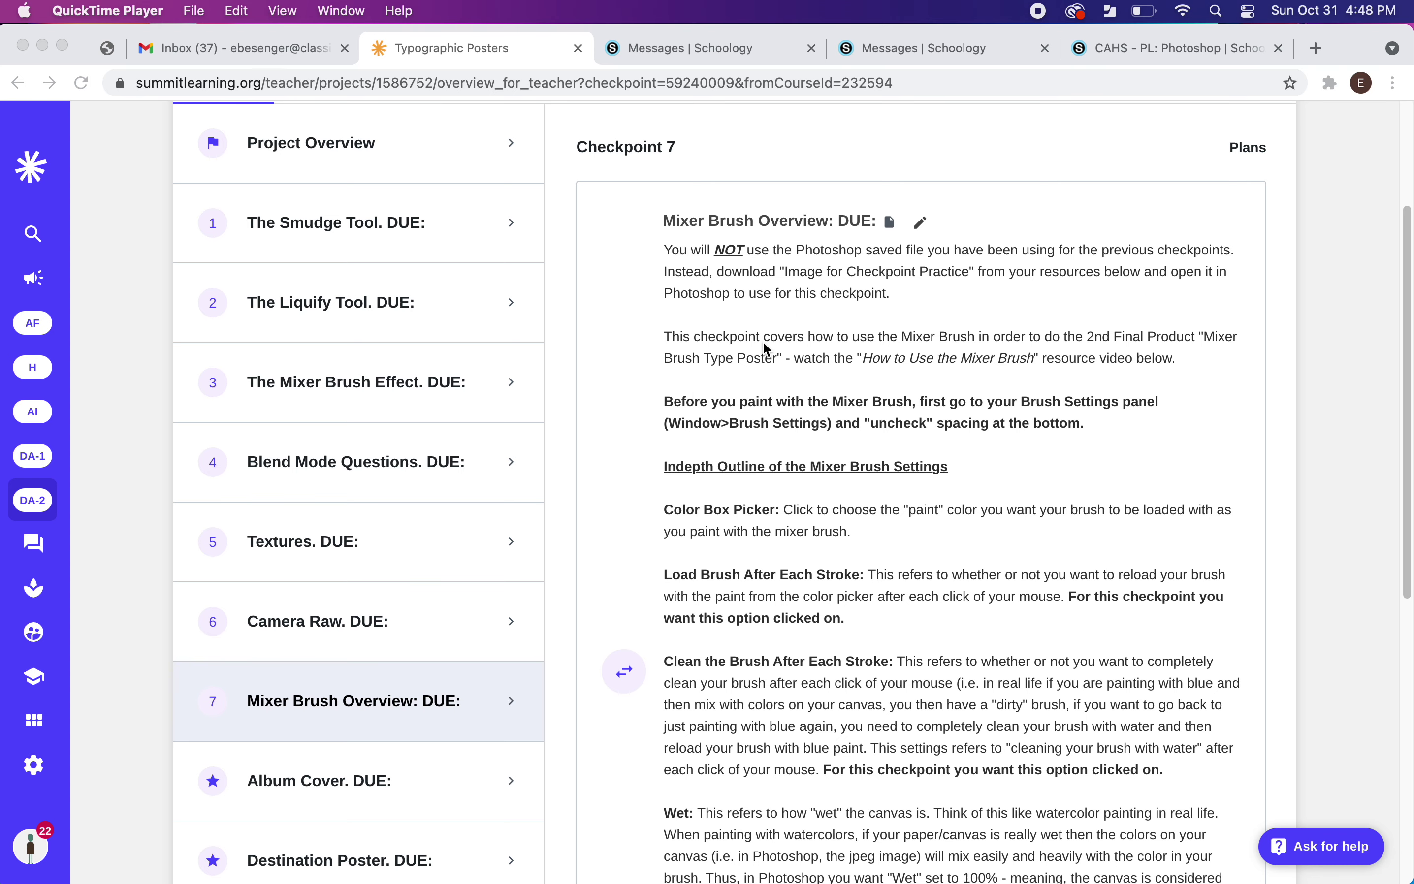
scroll(762, 343, down, 2)
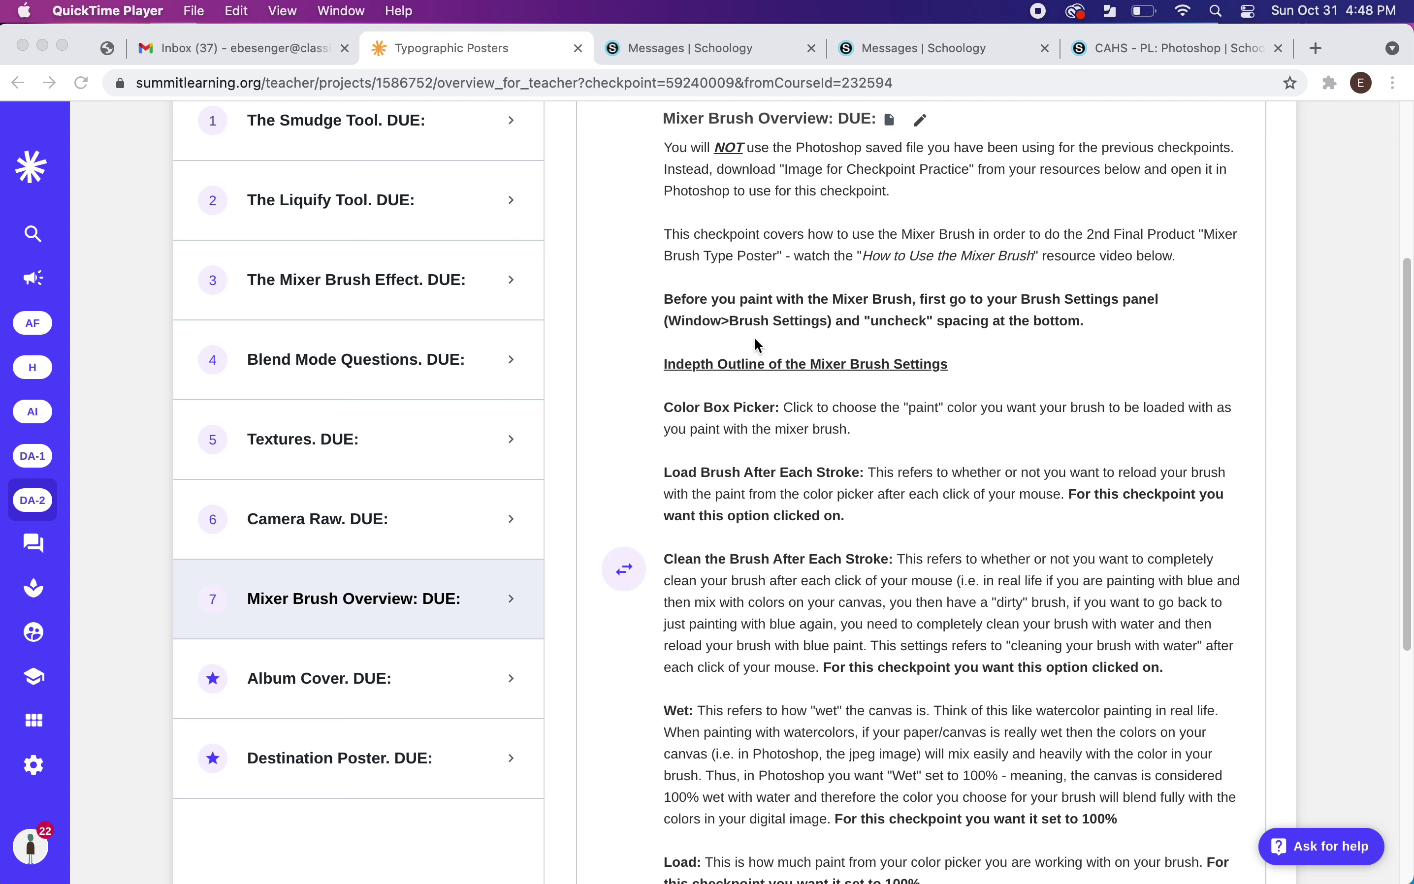
- From the desktop, view the abstract painting jpeg in Preview, then close Preview
click(1315, 48)
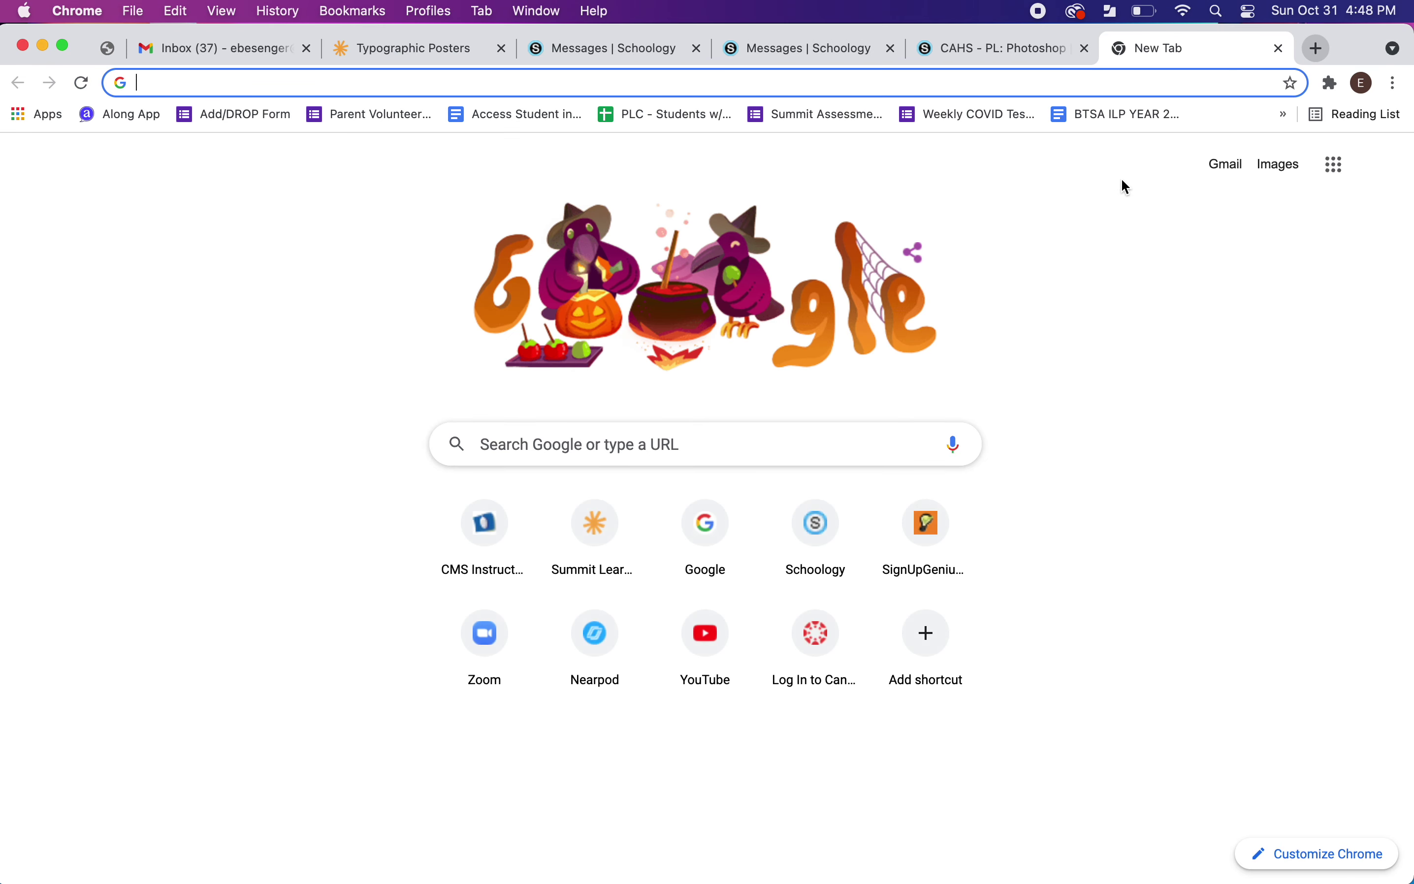
click(43, 46)
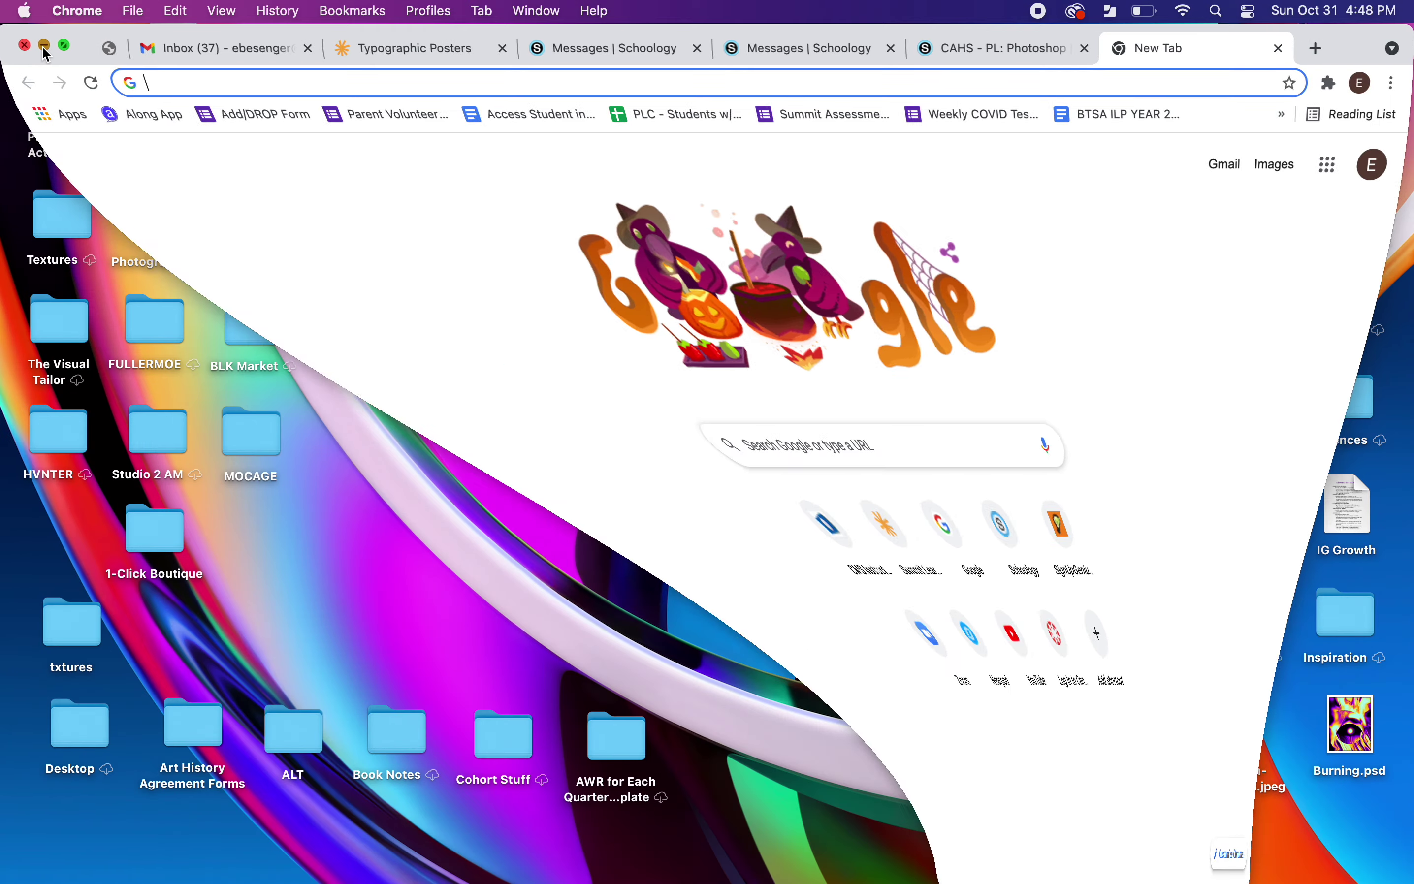
click(1236, 726)
double_click(1239, 729)
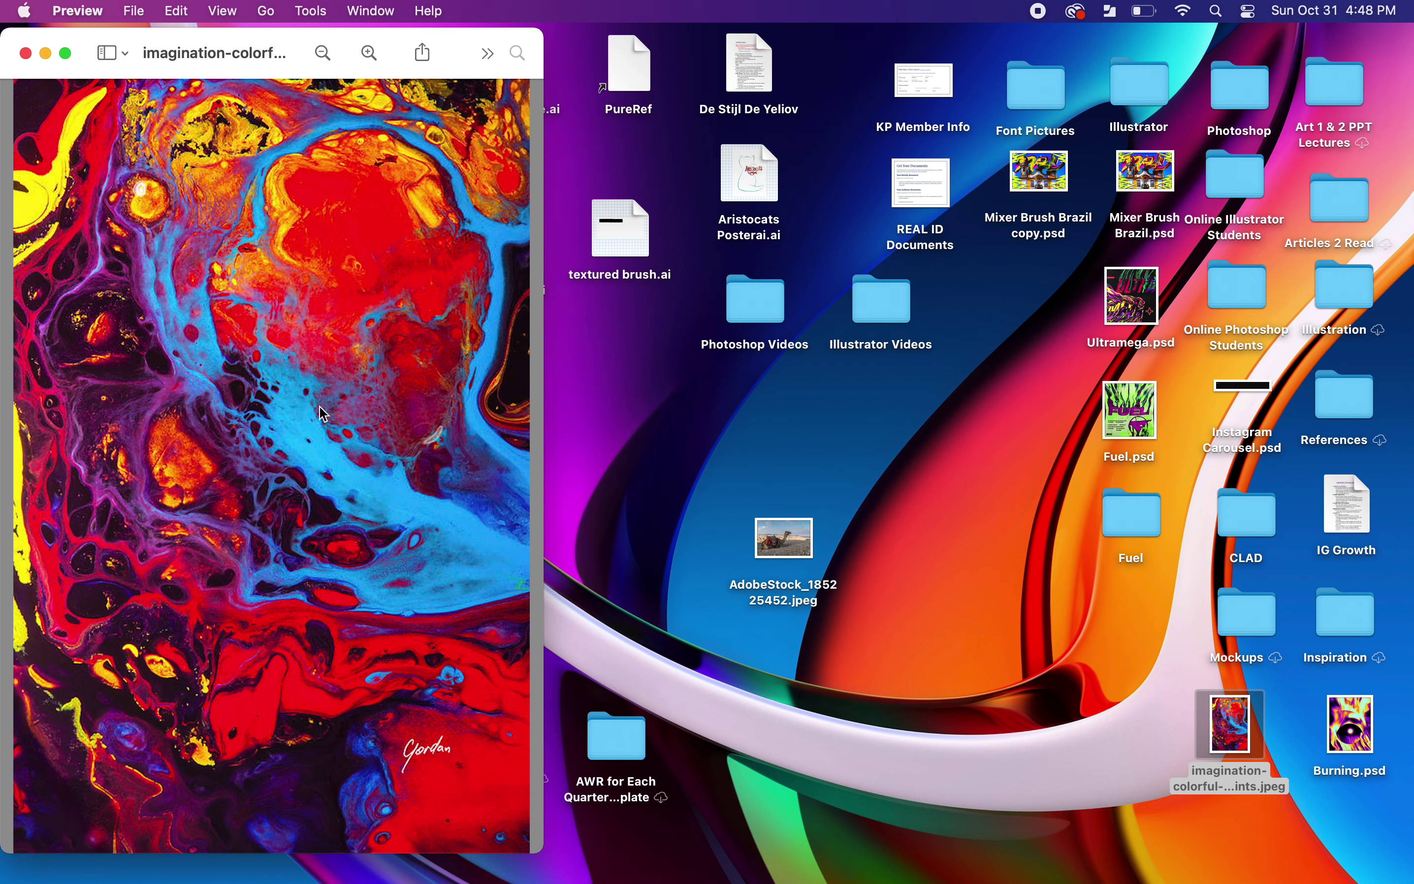
click(25, 53)
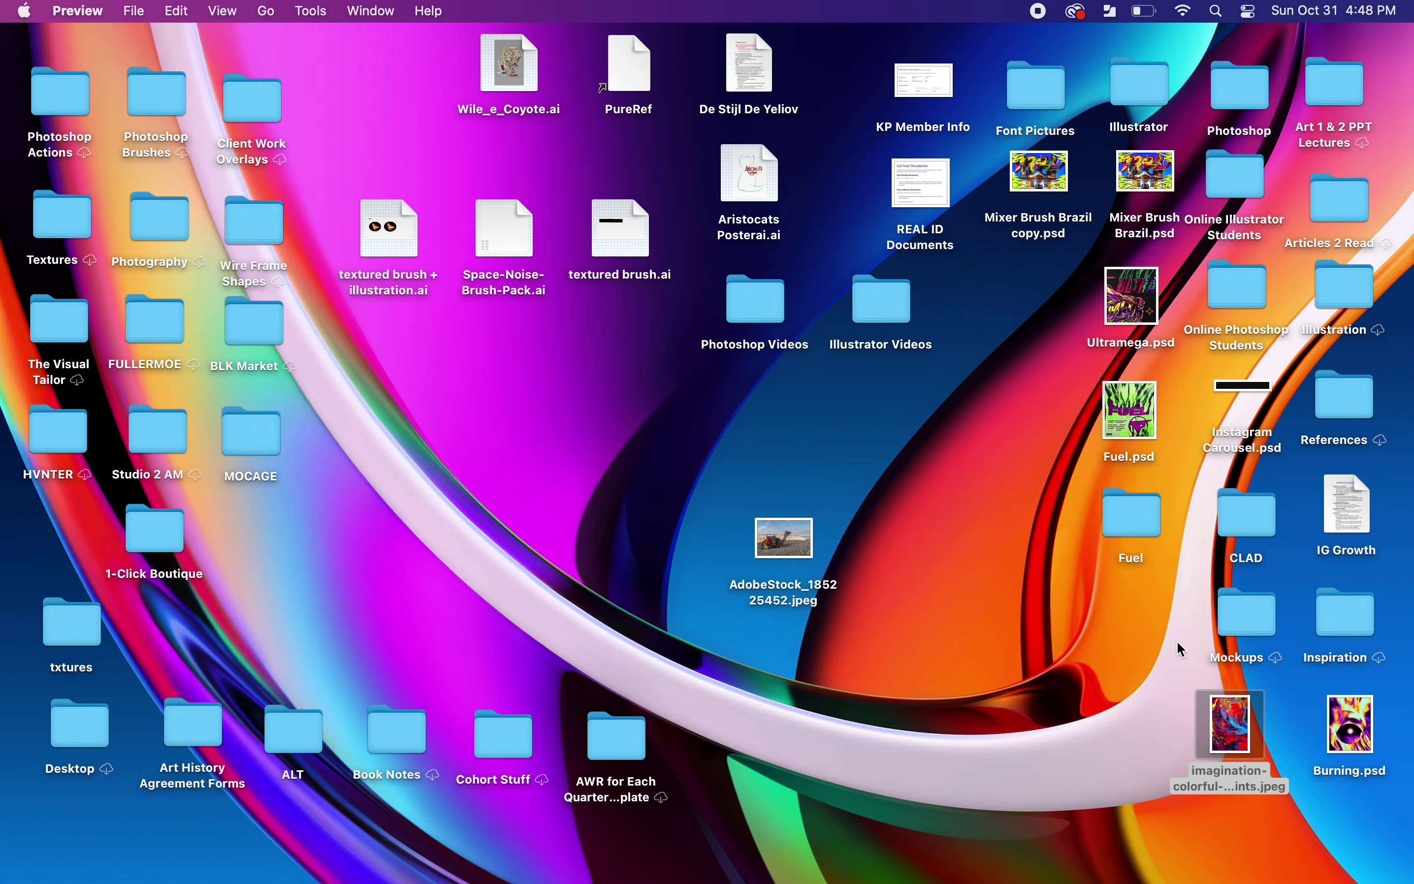
click(1242, 723)
- Bring up Photoshop's camel document and shift its window and tools panel to uncover the desktop
mouse_move(669, 860)
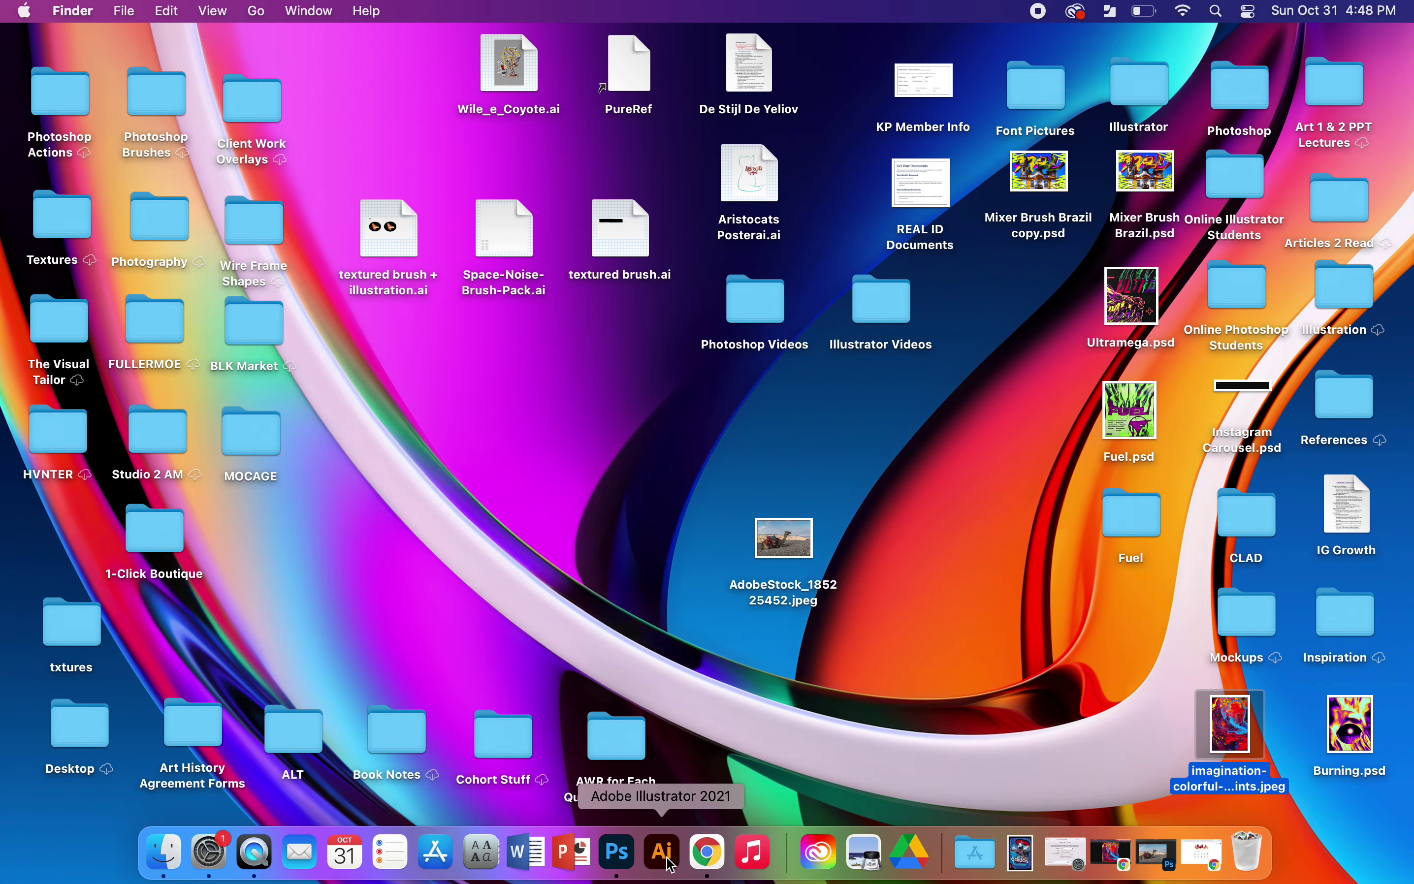
click(618, 853)
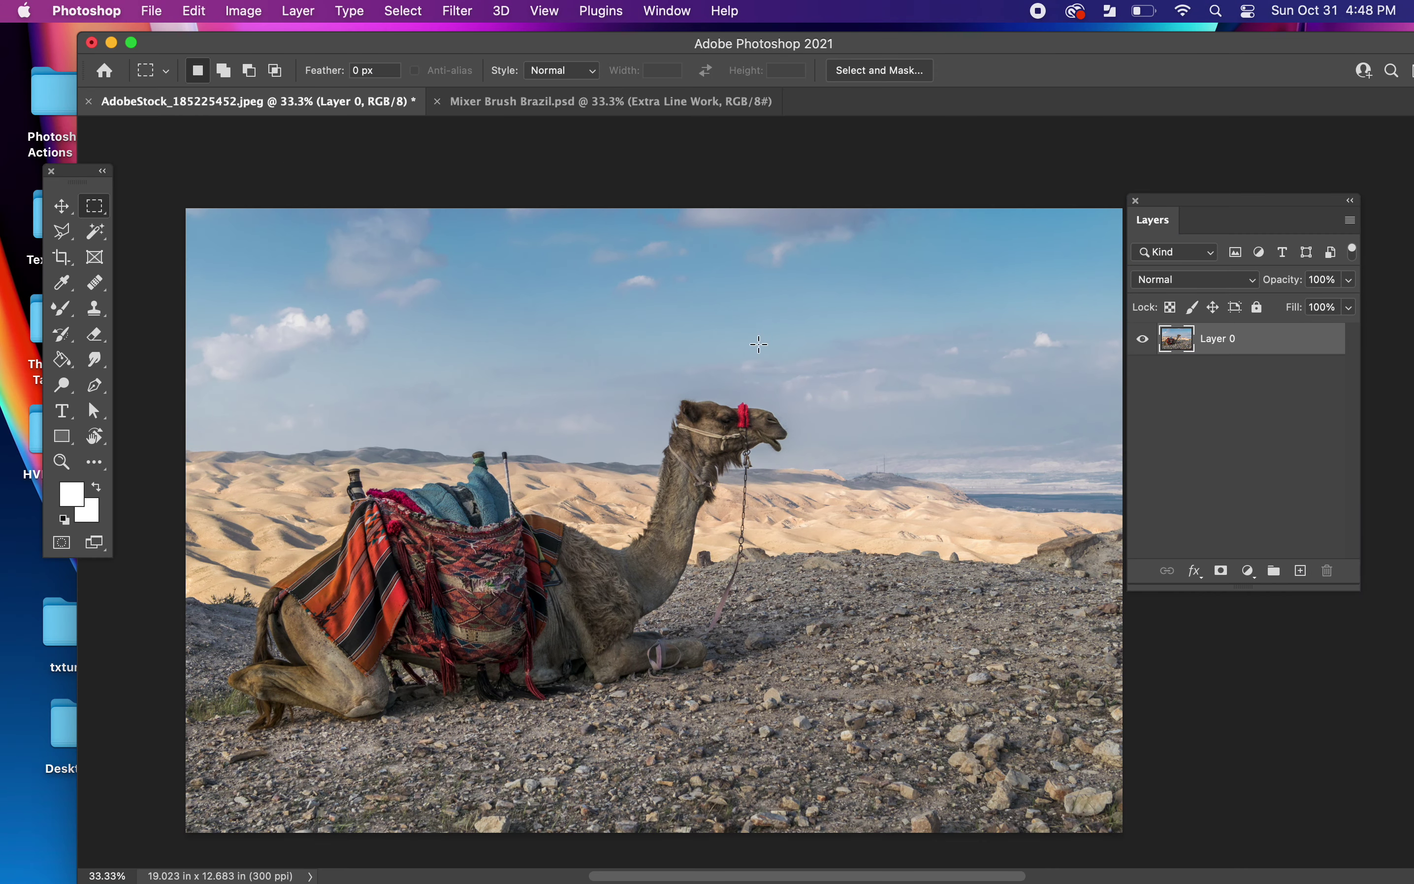
drag(926, 44, 873, 19)
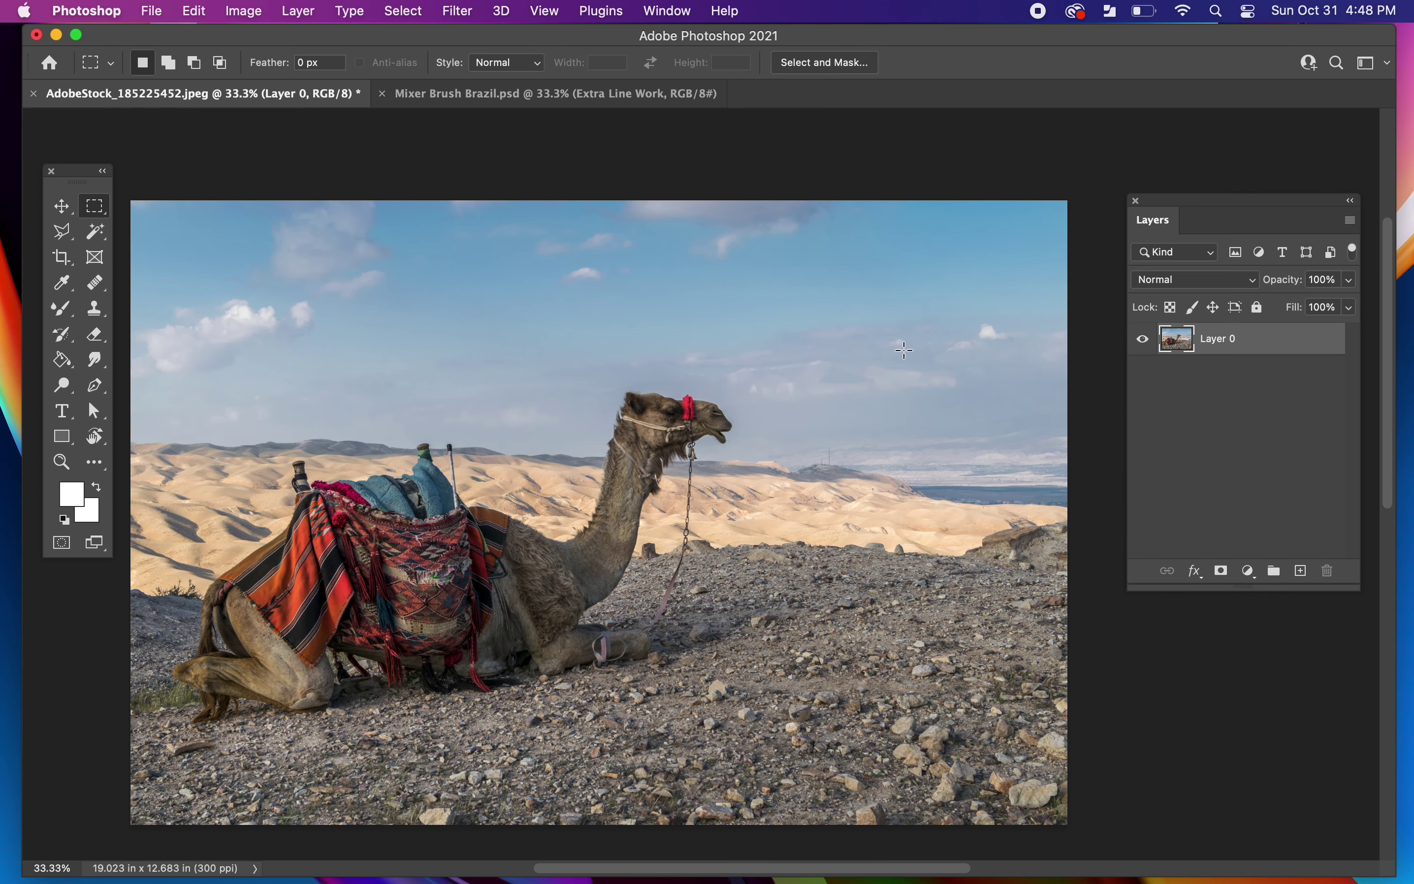
drag(91, 180, 88, 167)
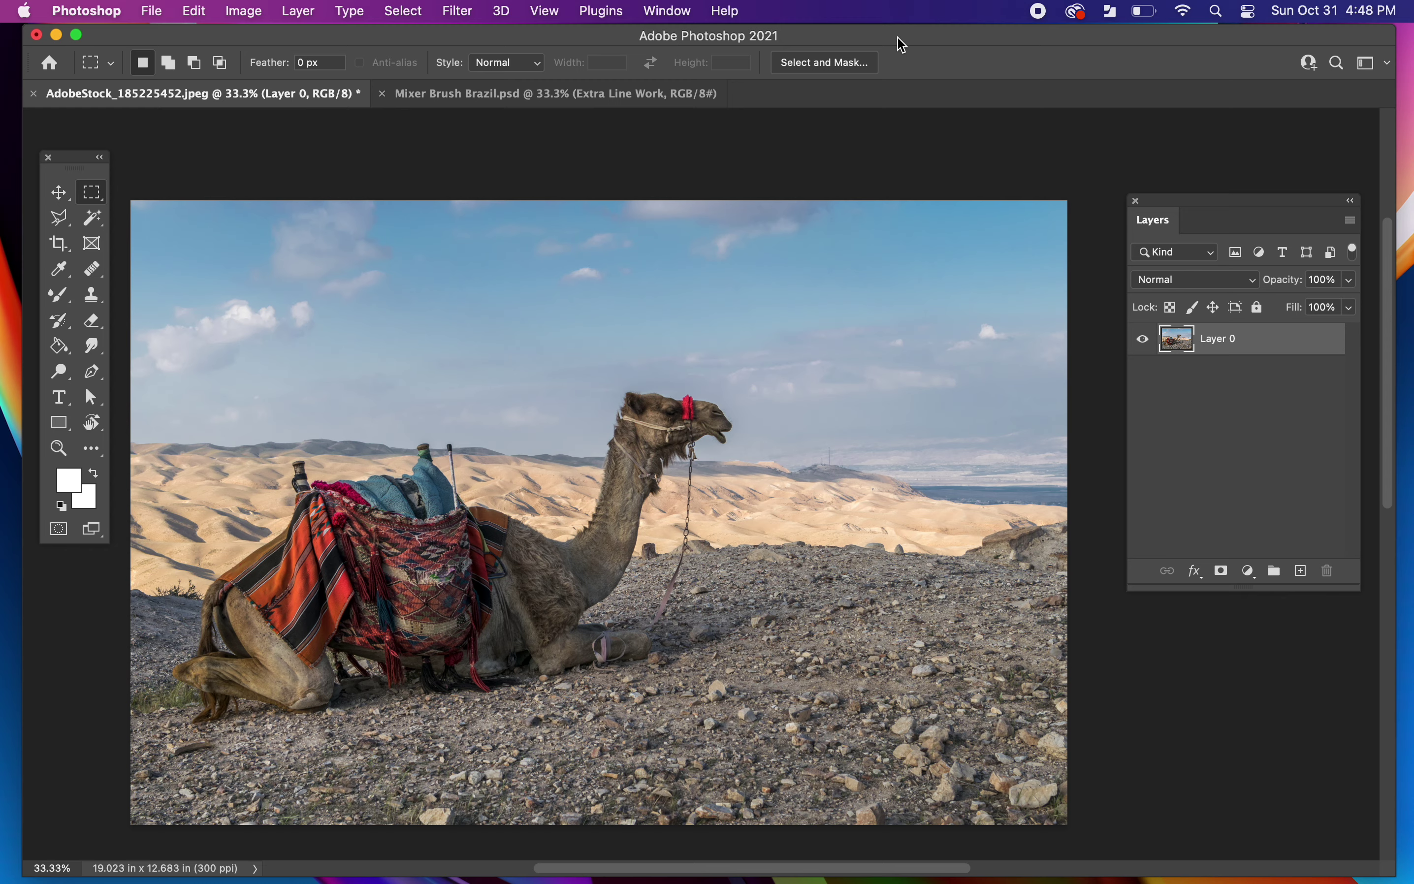
drag(901, 45, 588, 52)
- Place the abstract painting into the camel document, rotated 90° and scaled to fill the canvas
drag(1234, 734, 438, 537)
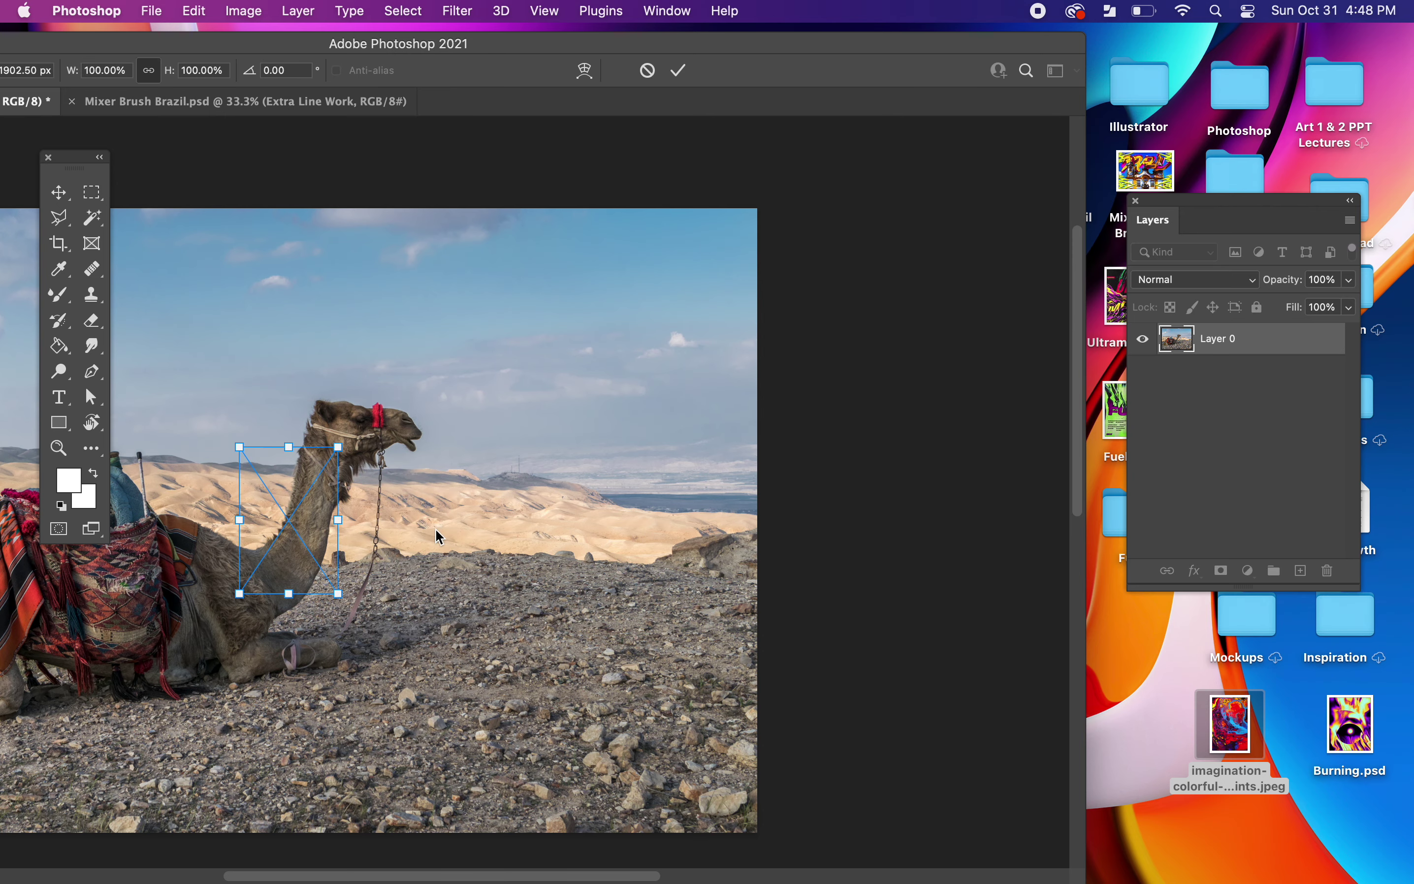
drag(543, 41, 888, 41)
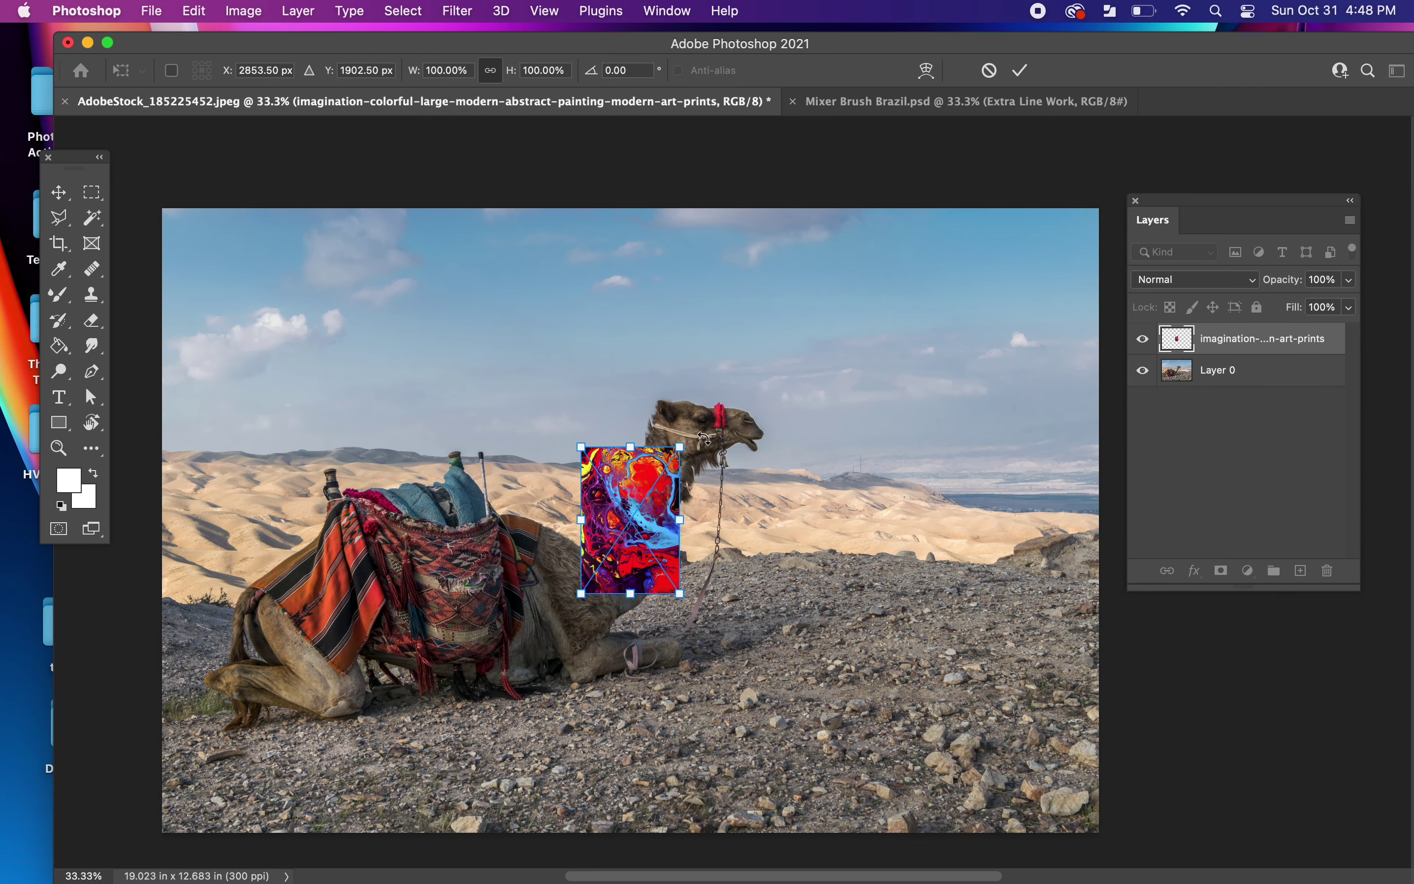
drag(704, 437, 780, 617)
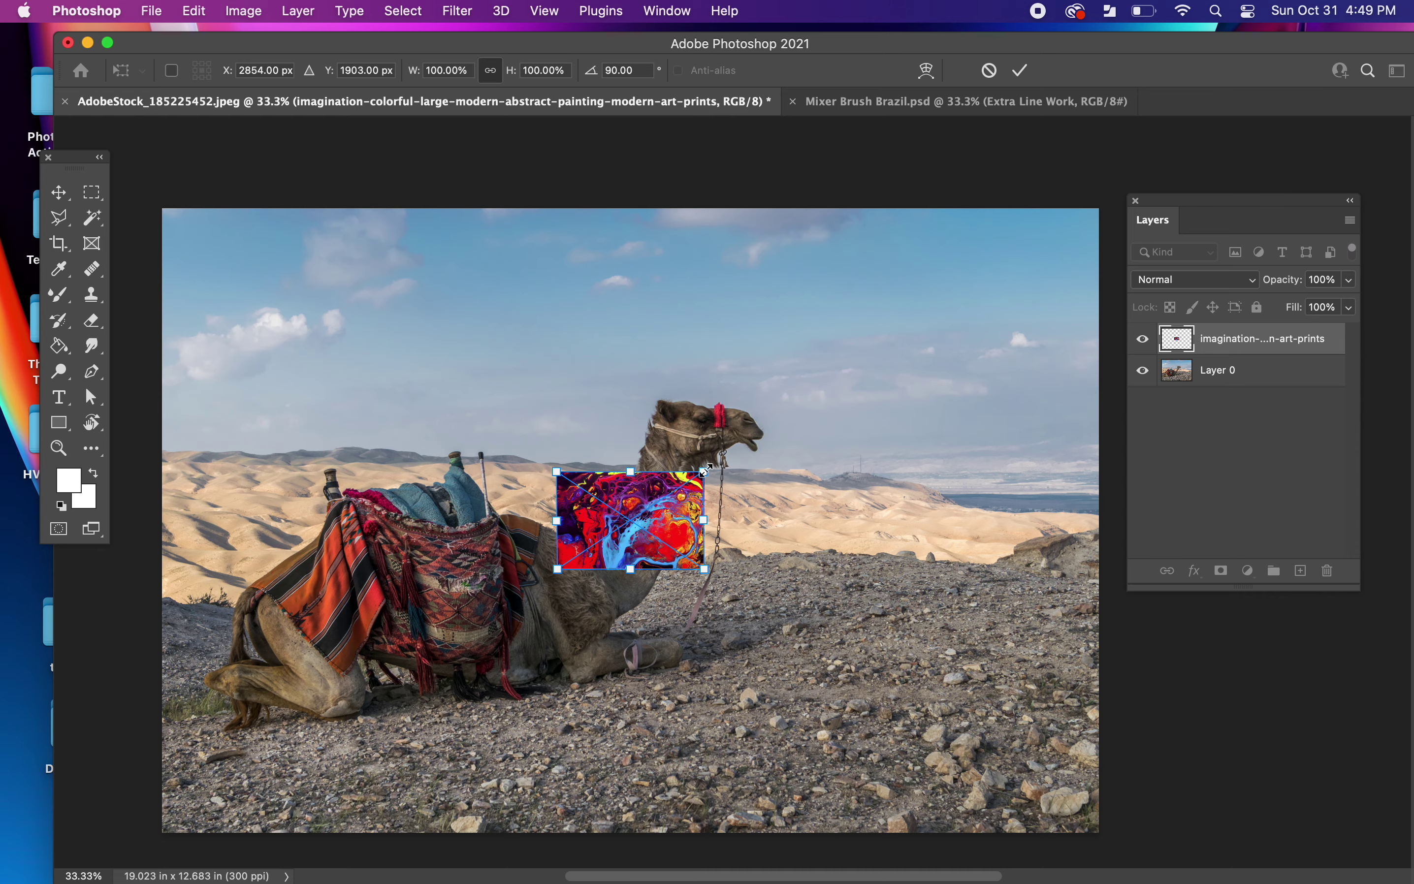
drag(706, 467, 1172, 253)
key(Return)
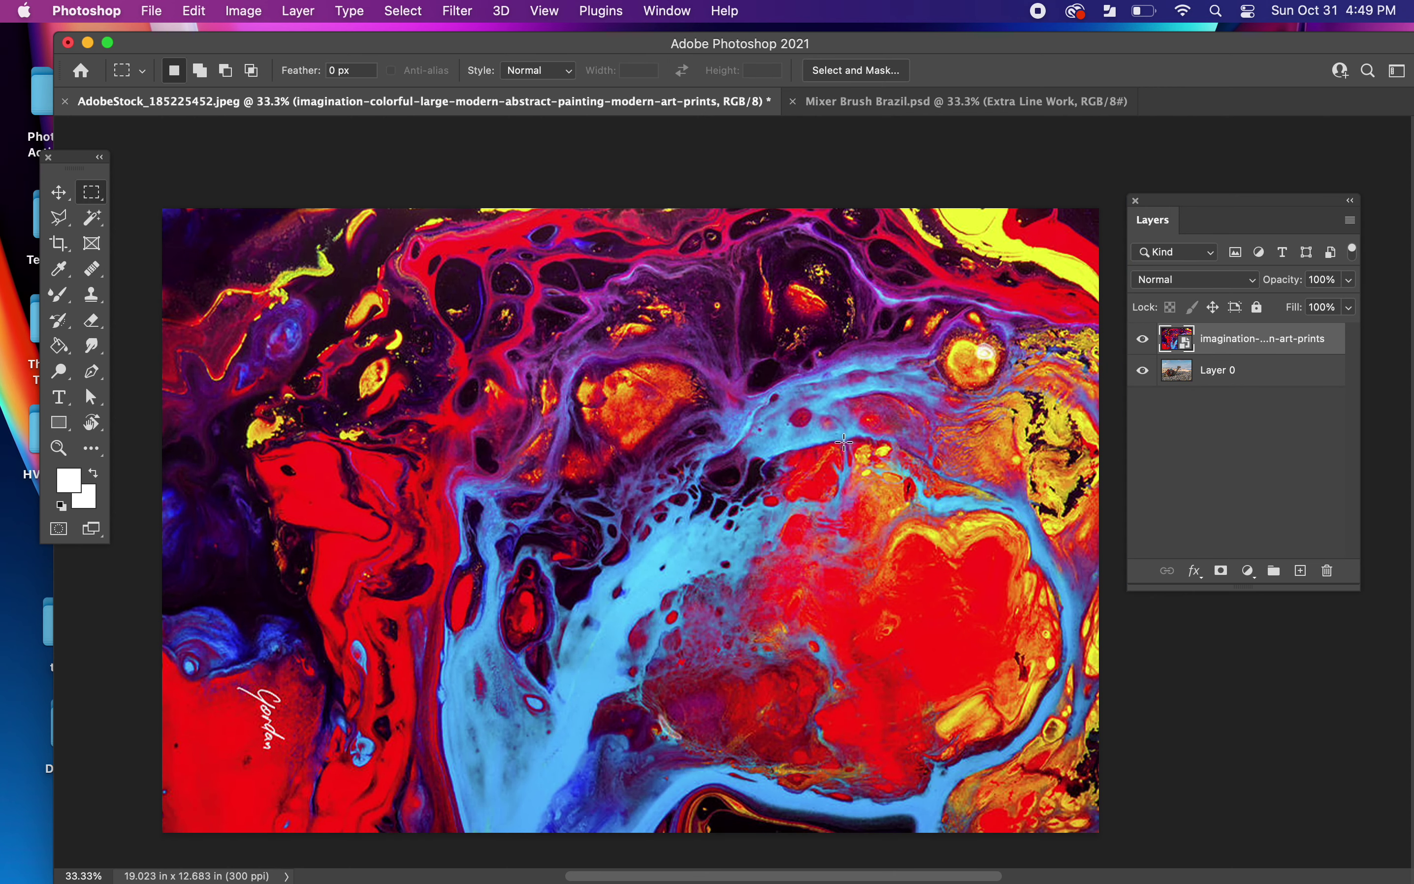
right_click(1250, 342)
key(Escape)
- Add a new Layer 1, hide the camel photo layer, and switch to the Mixer Brush
click(1300, 572)
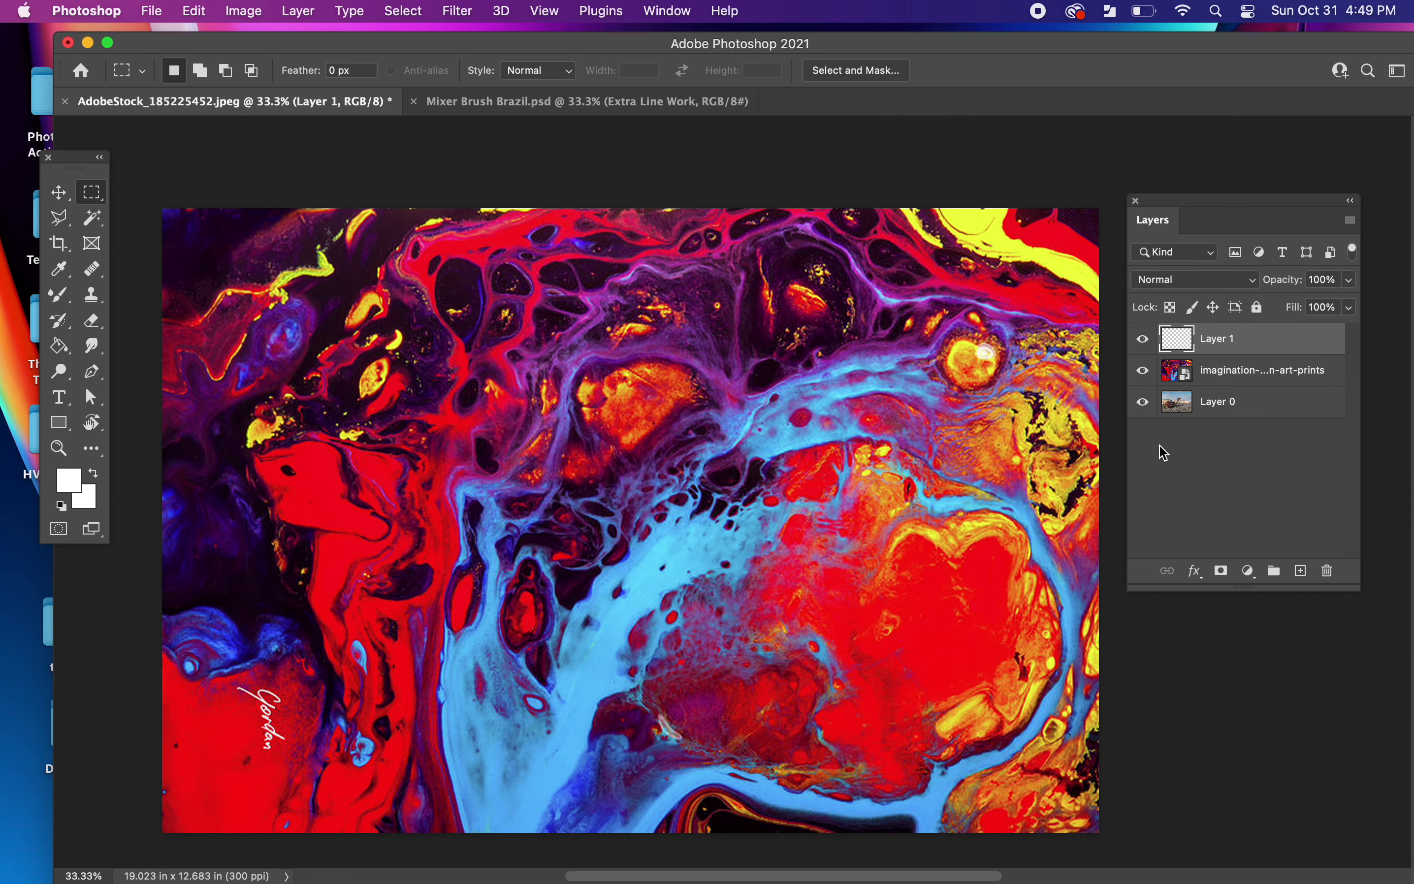
click(1145, 404)
click(58, 294)
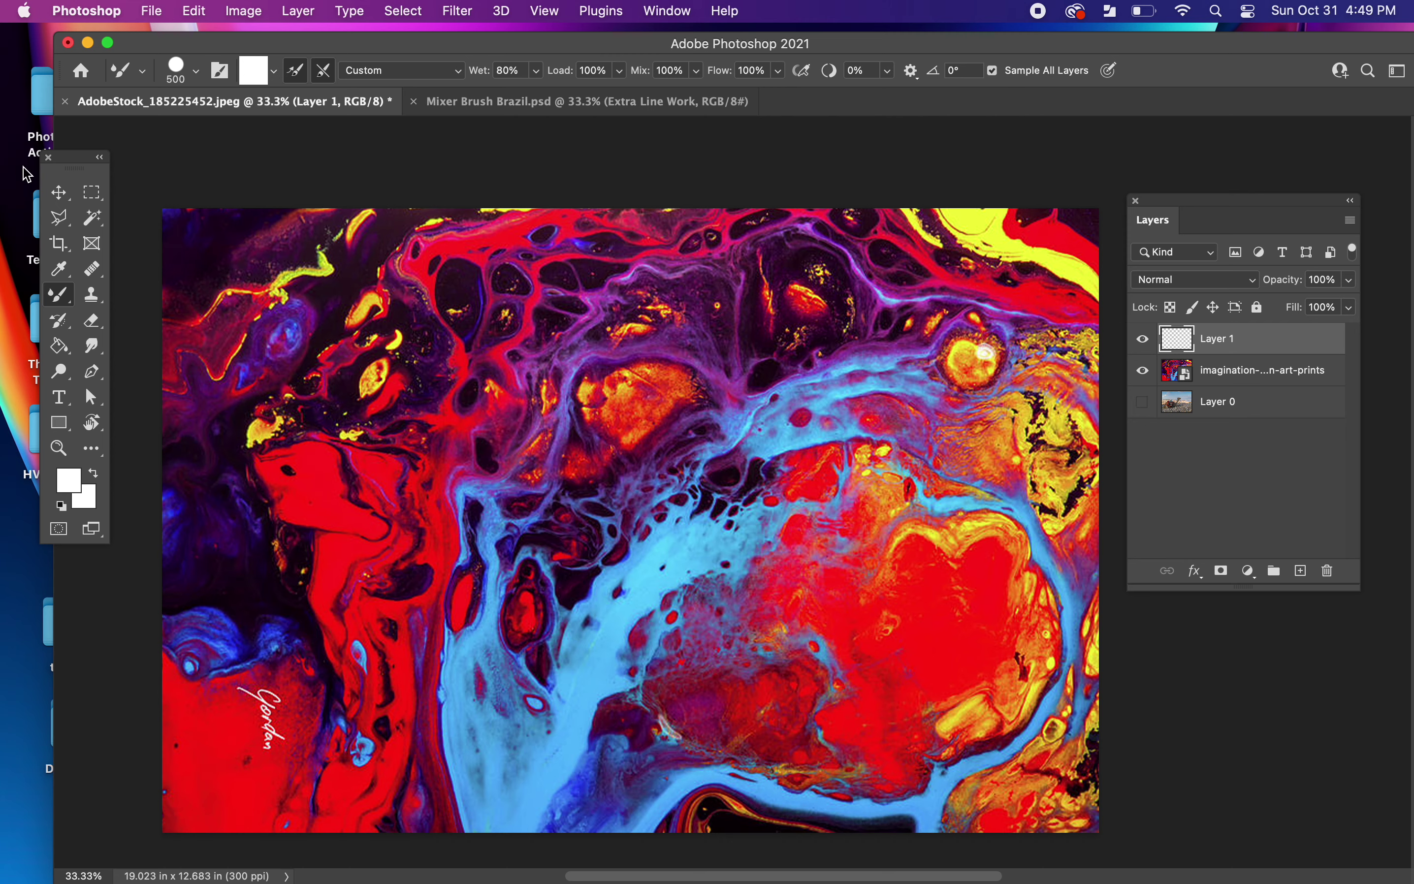
drag(75, 165, 112, 232)
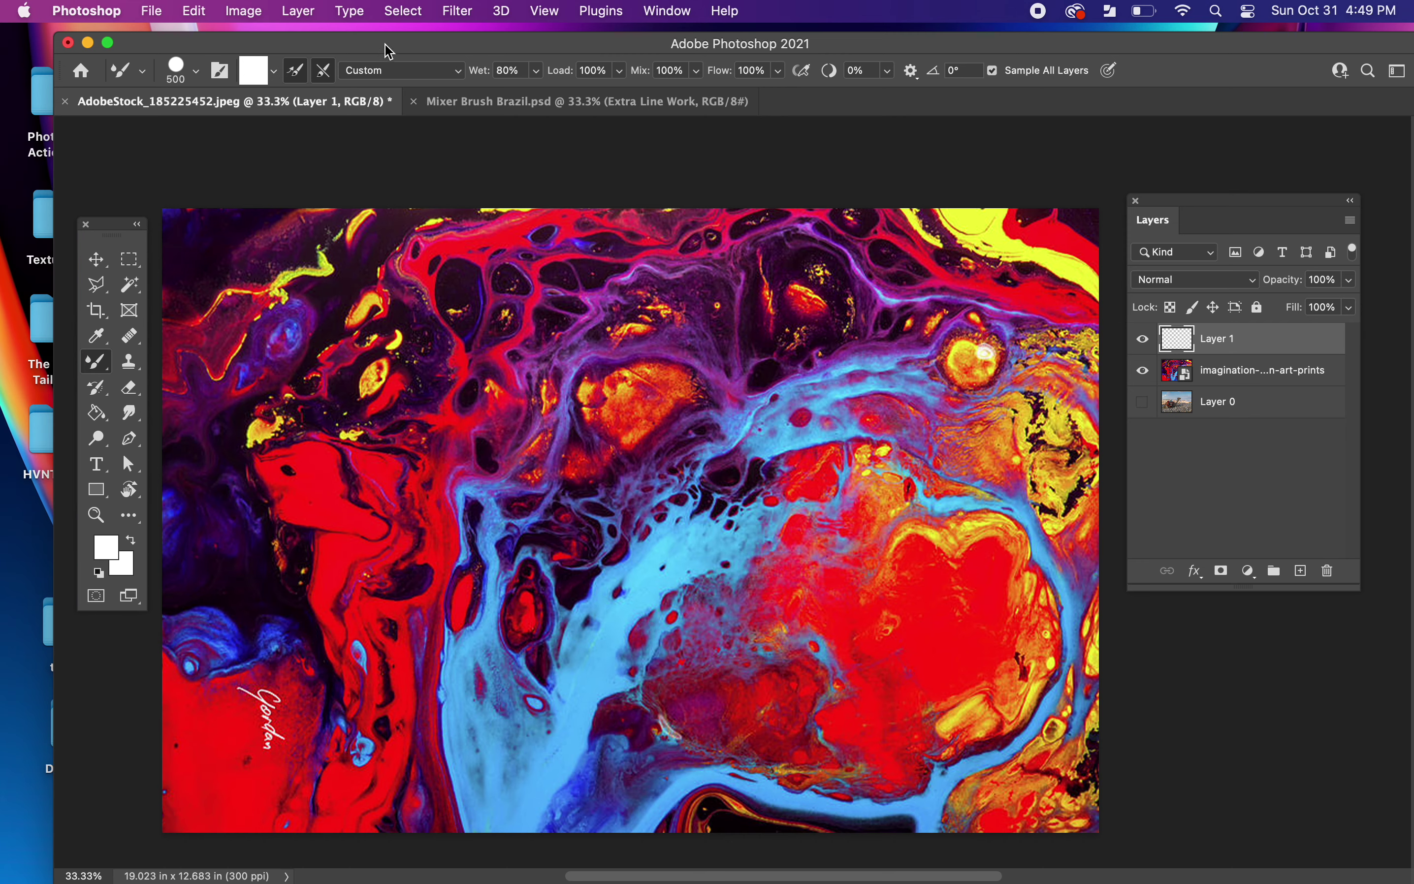
drag(1235, 197, 1250, 184)
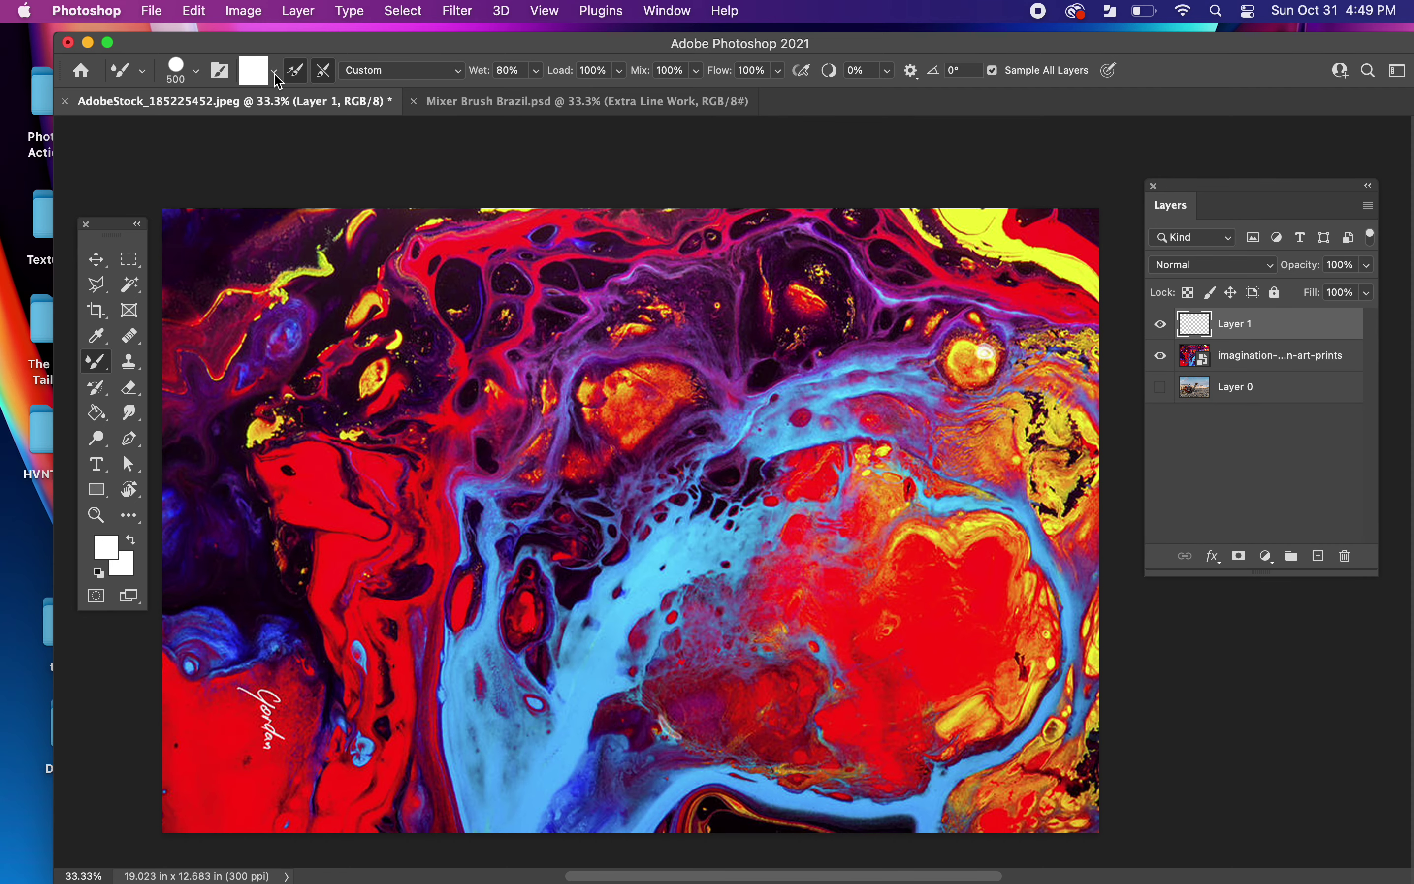
- Give the Mixer Brush the Hard Round preset with Spacing turned off in Brush Settings
click(197, 72)
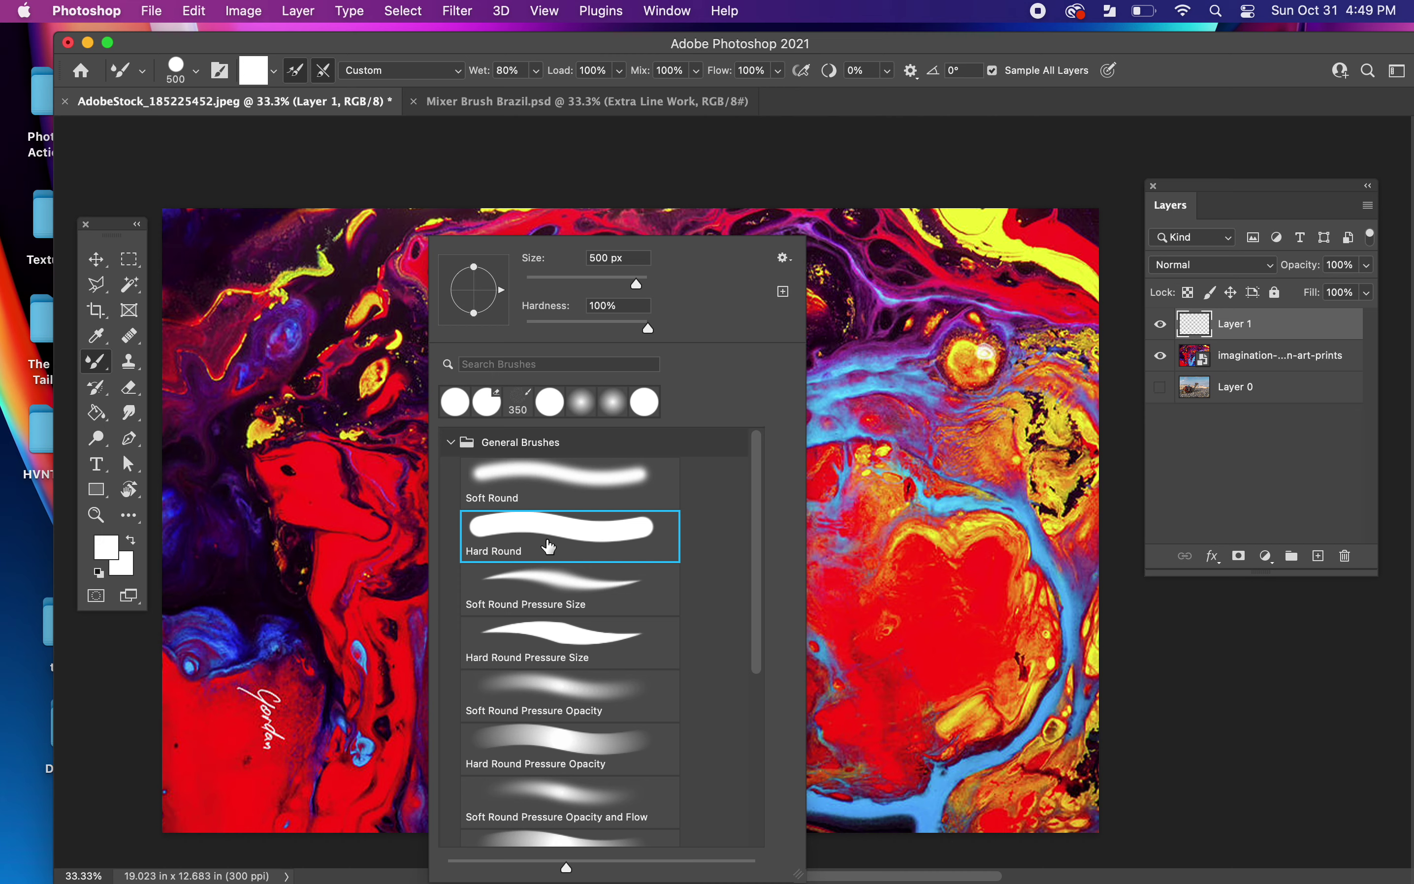
click(561, 333)
click(831, 57)
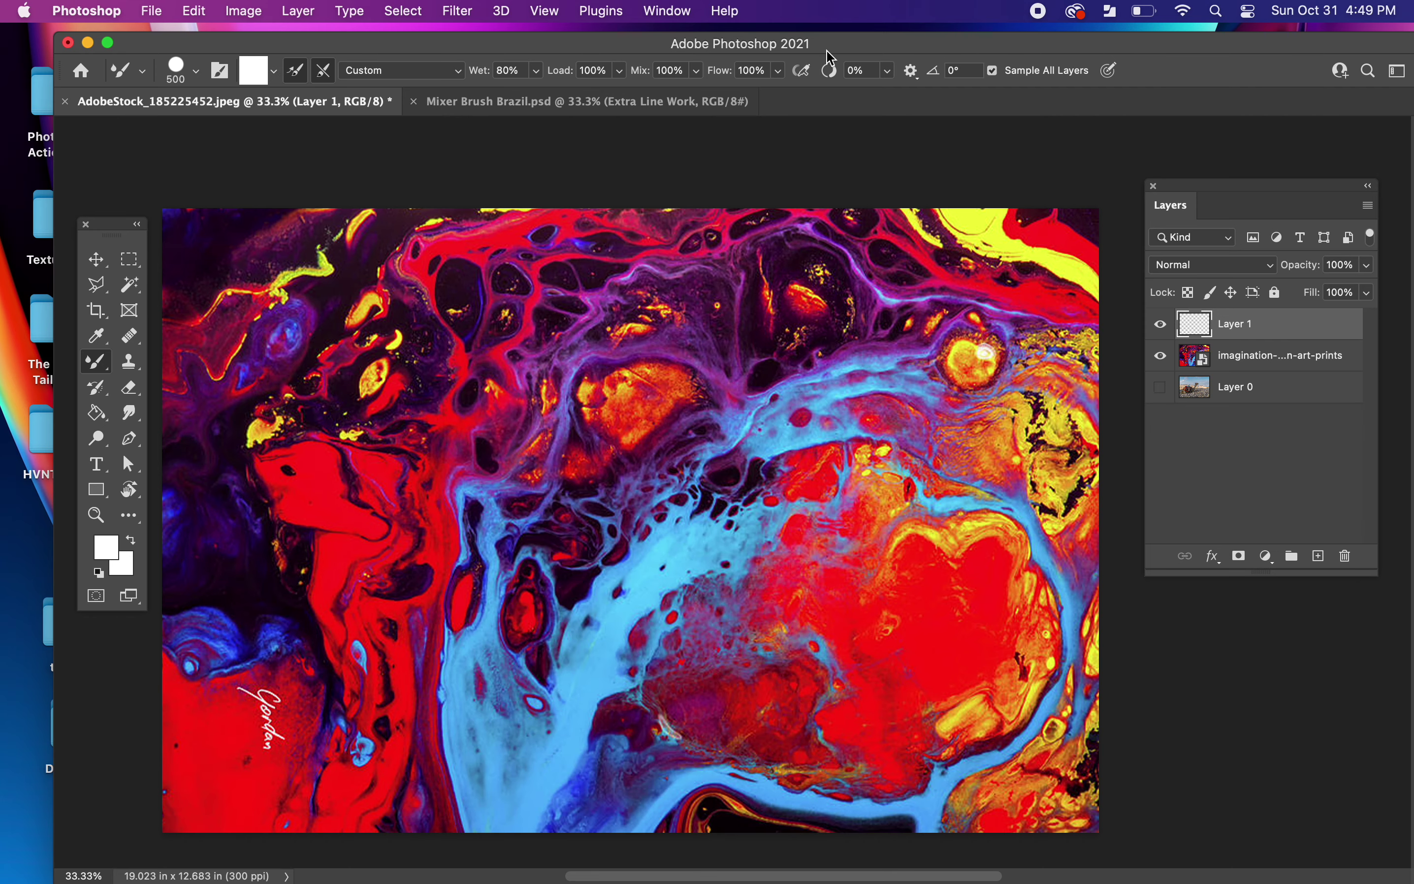
click(666, 13)
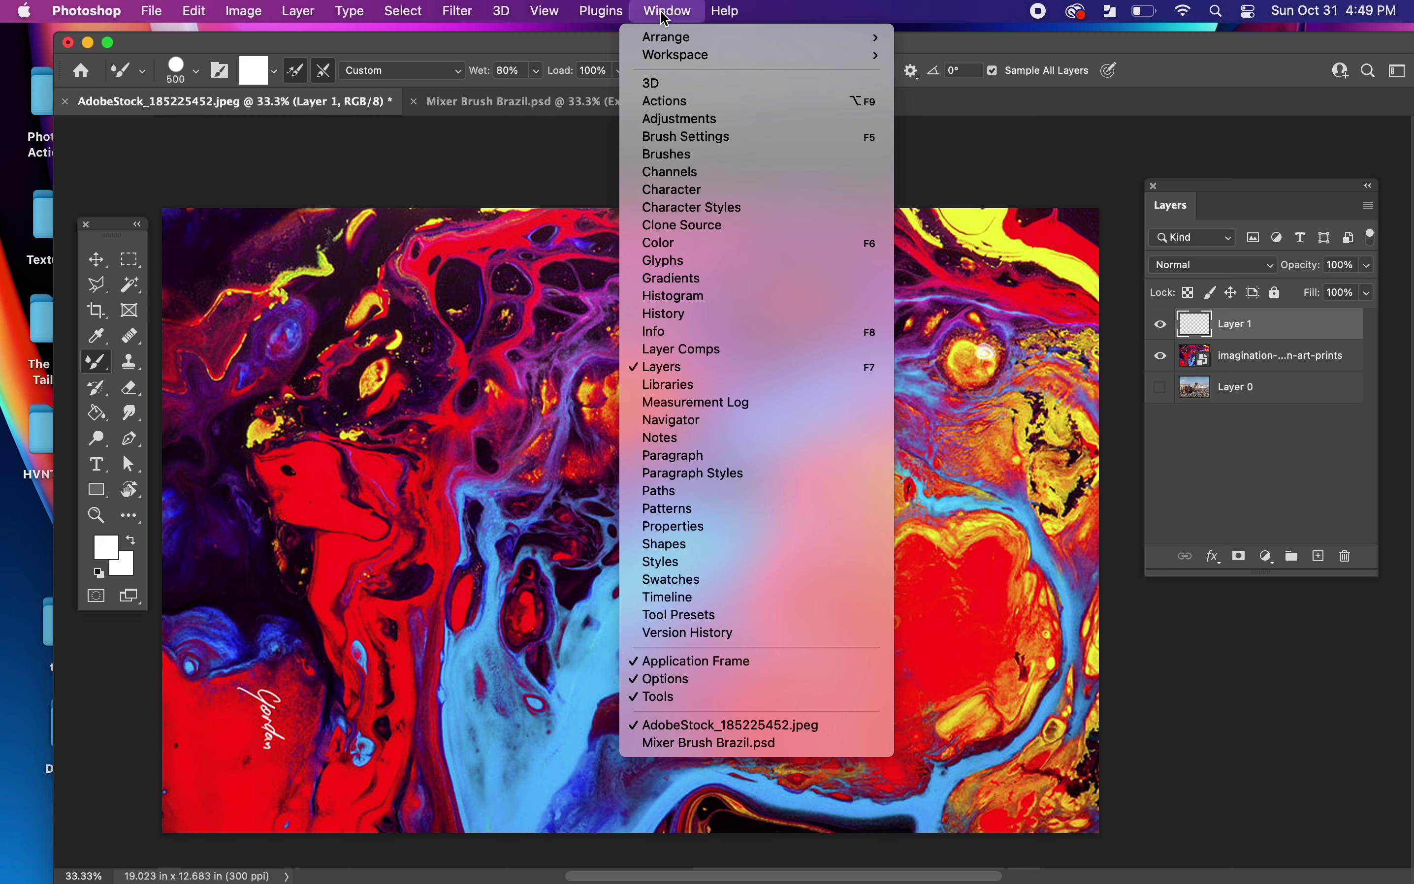
click(695, 138)
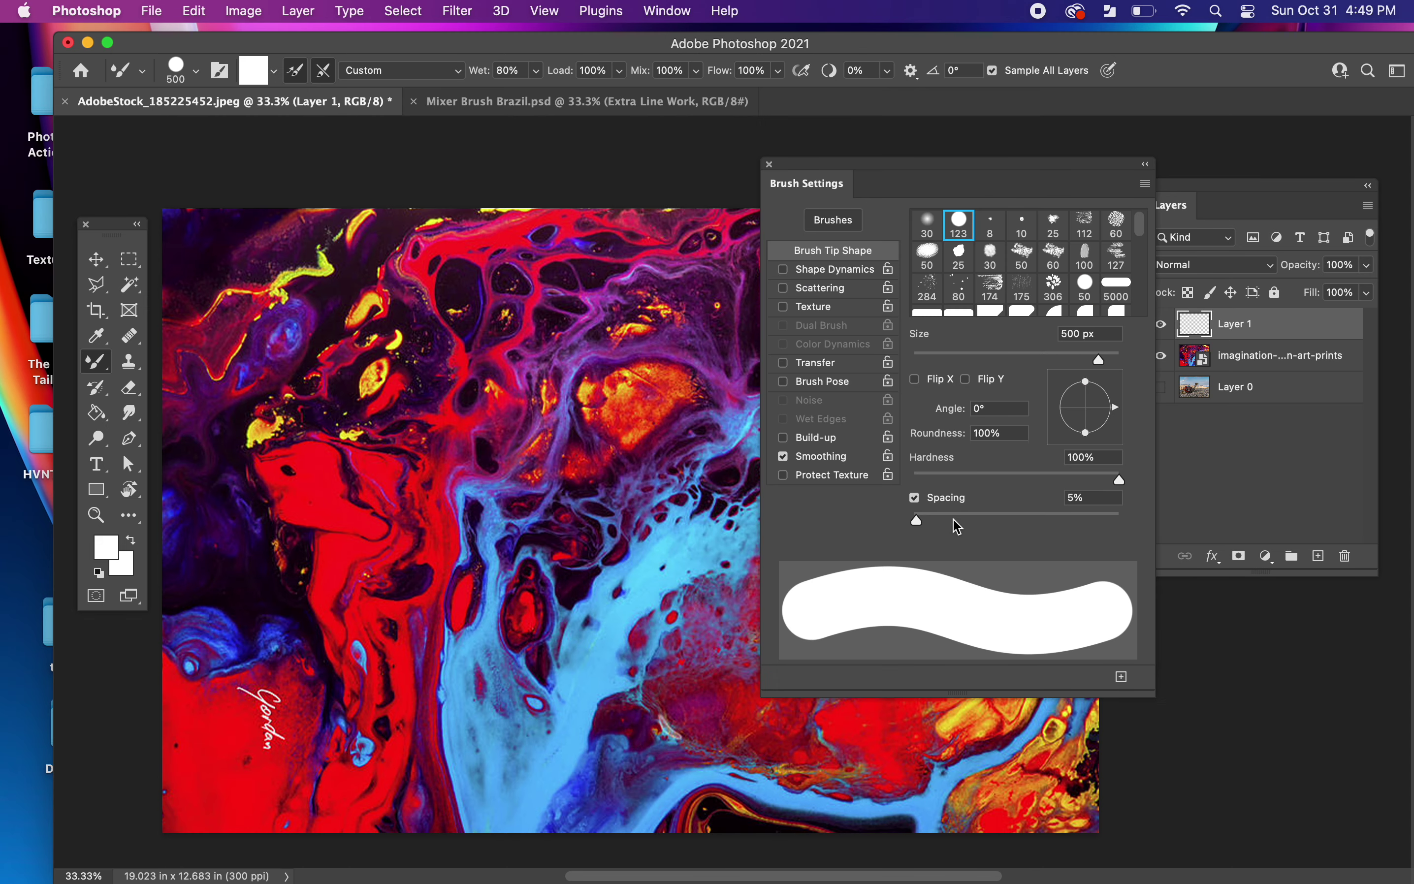
click(915, 498)
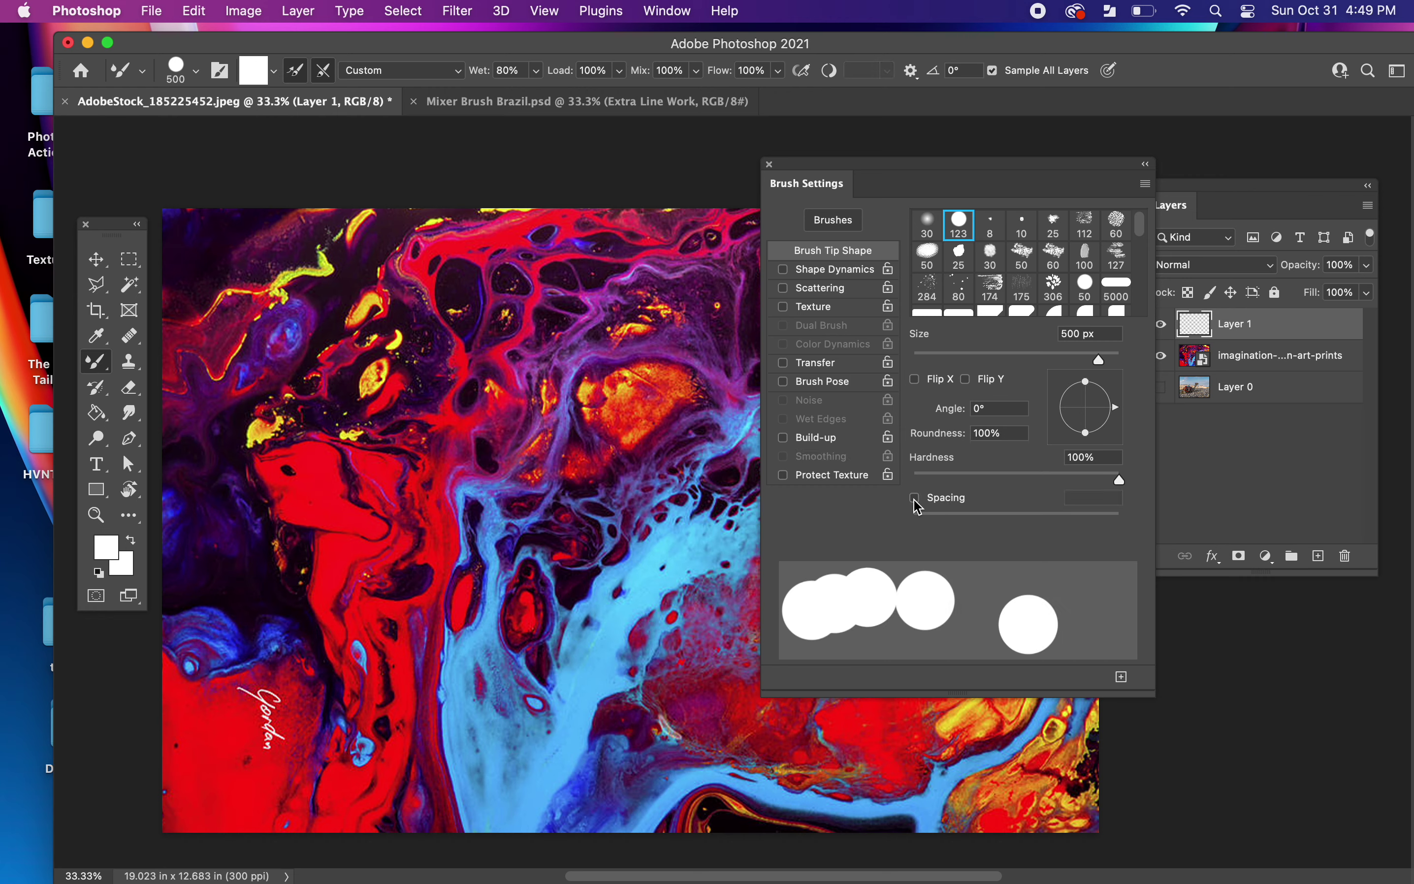
click(769, 165)
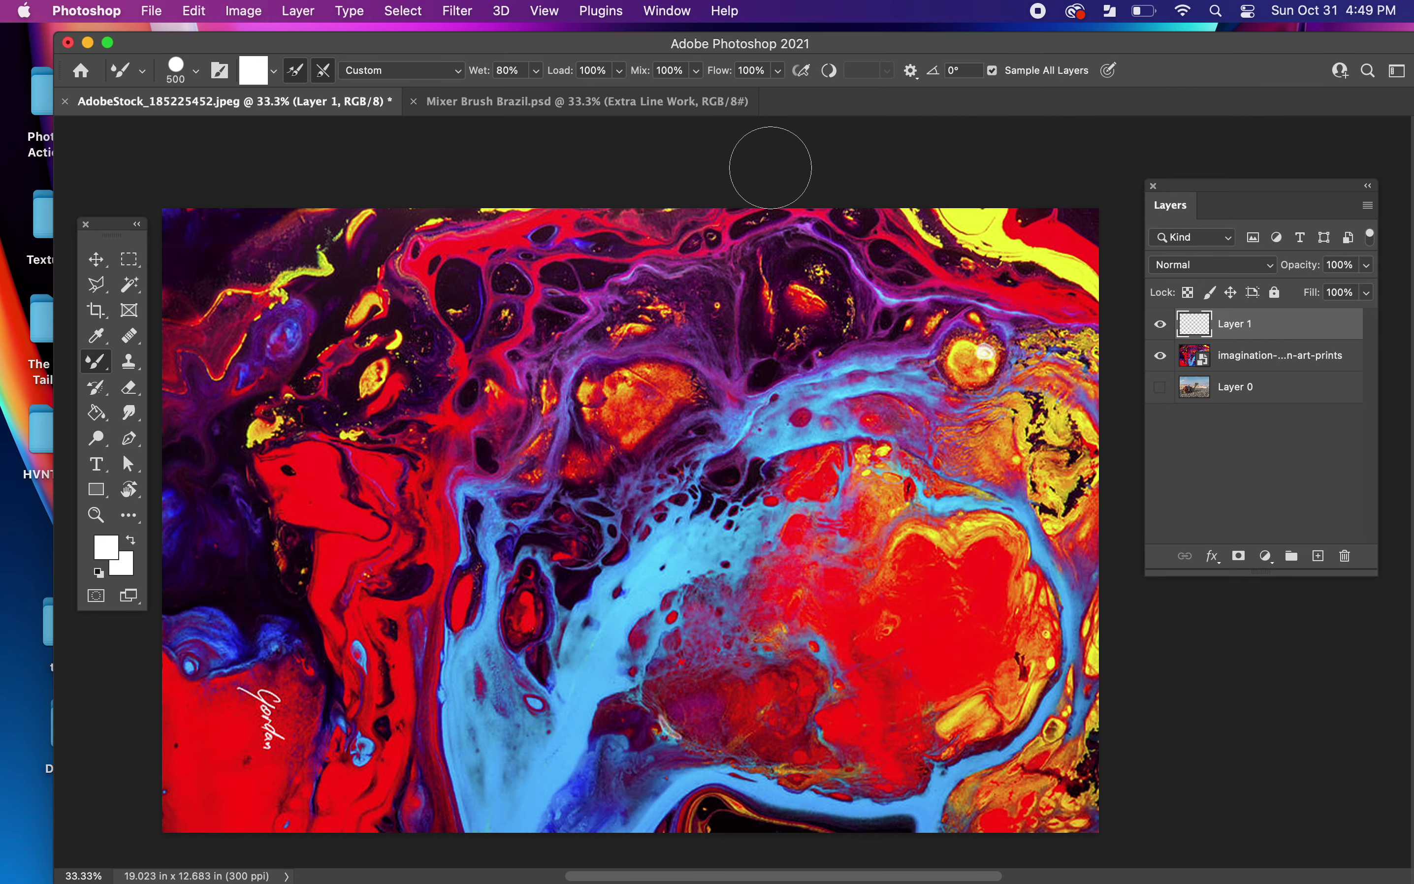
click(275, 74)
- Clean the Mixer Brush, enter 10, and load the brush with white paint
click(280, 113)
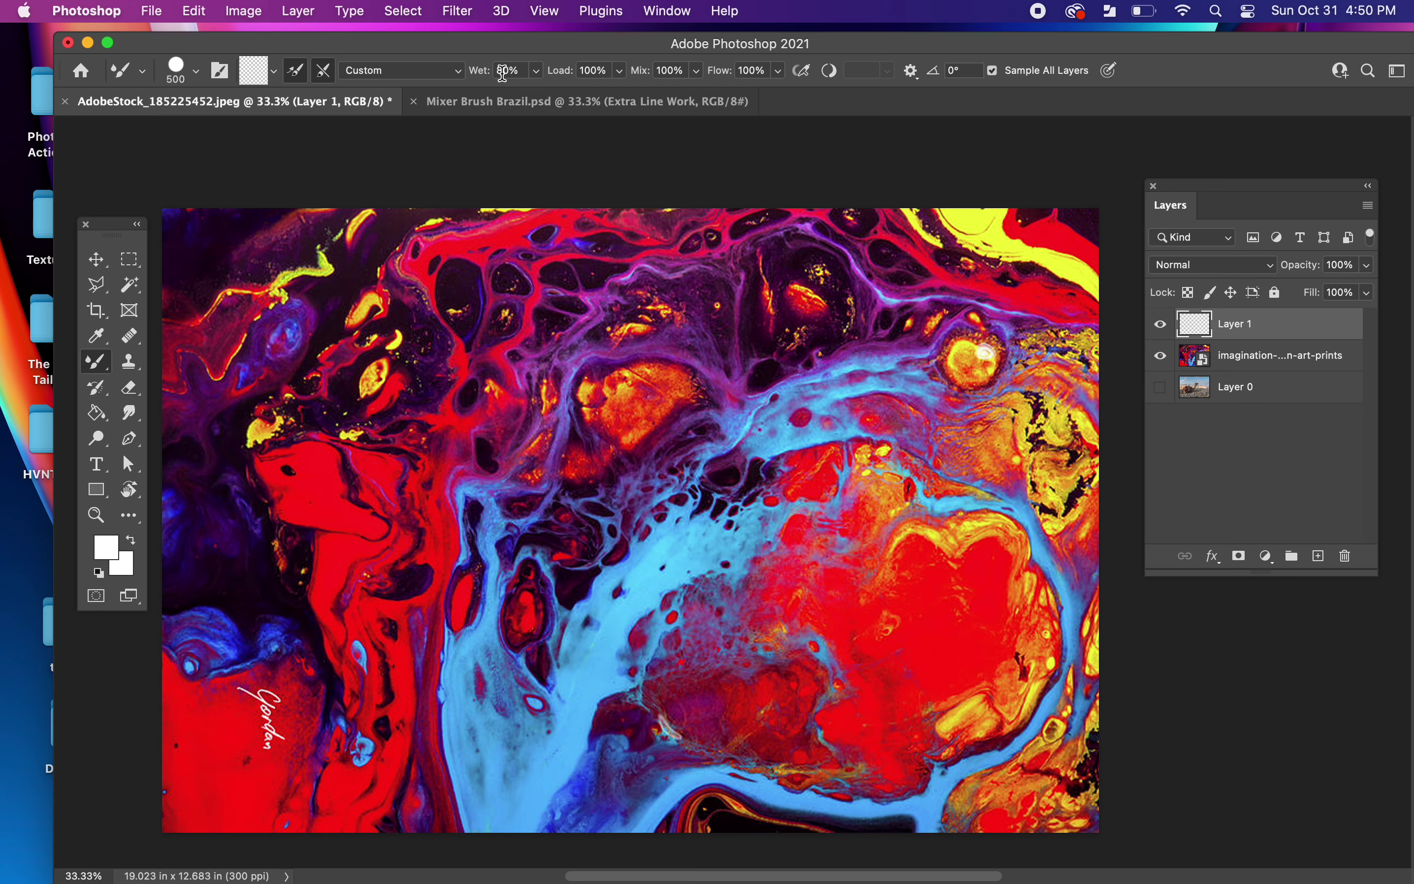
text(10)
drag(111, 228, 110, 202)
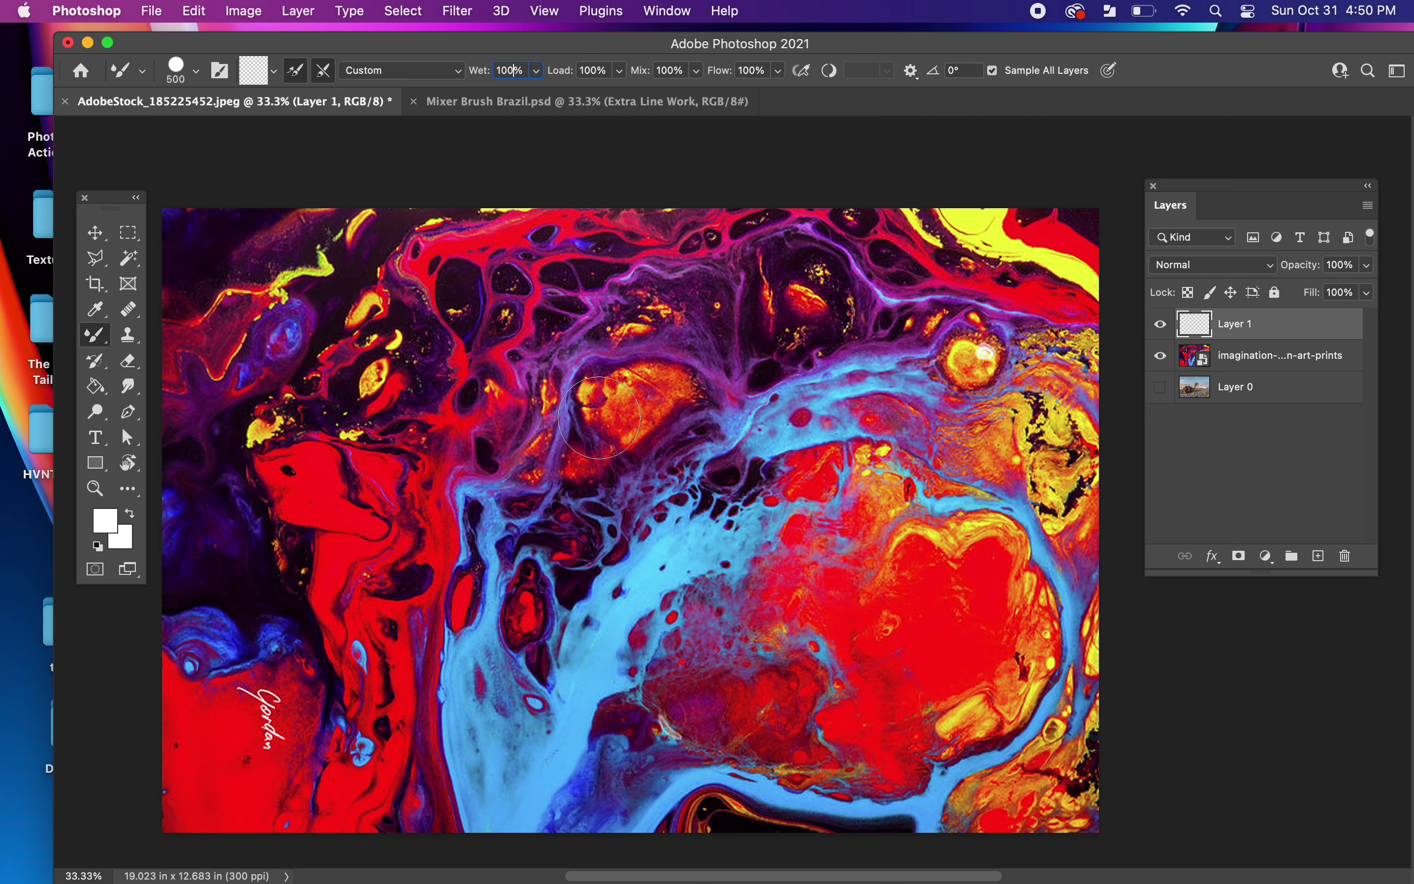
click(608, 415)
- Paint the letter I's stem and bottom bar on Layer 1, redoing the bar once
drag(678, 432, 911, 427)
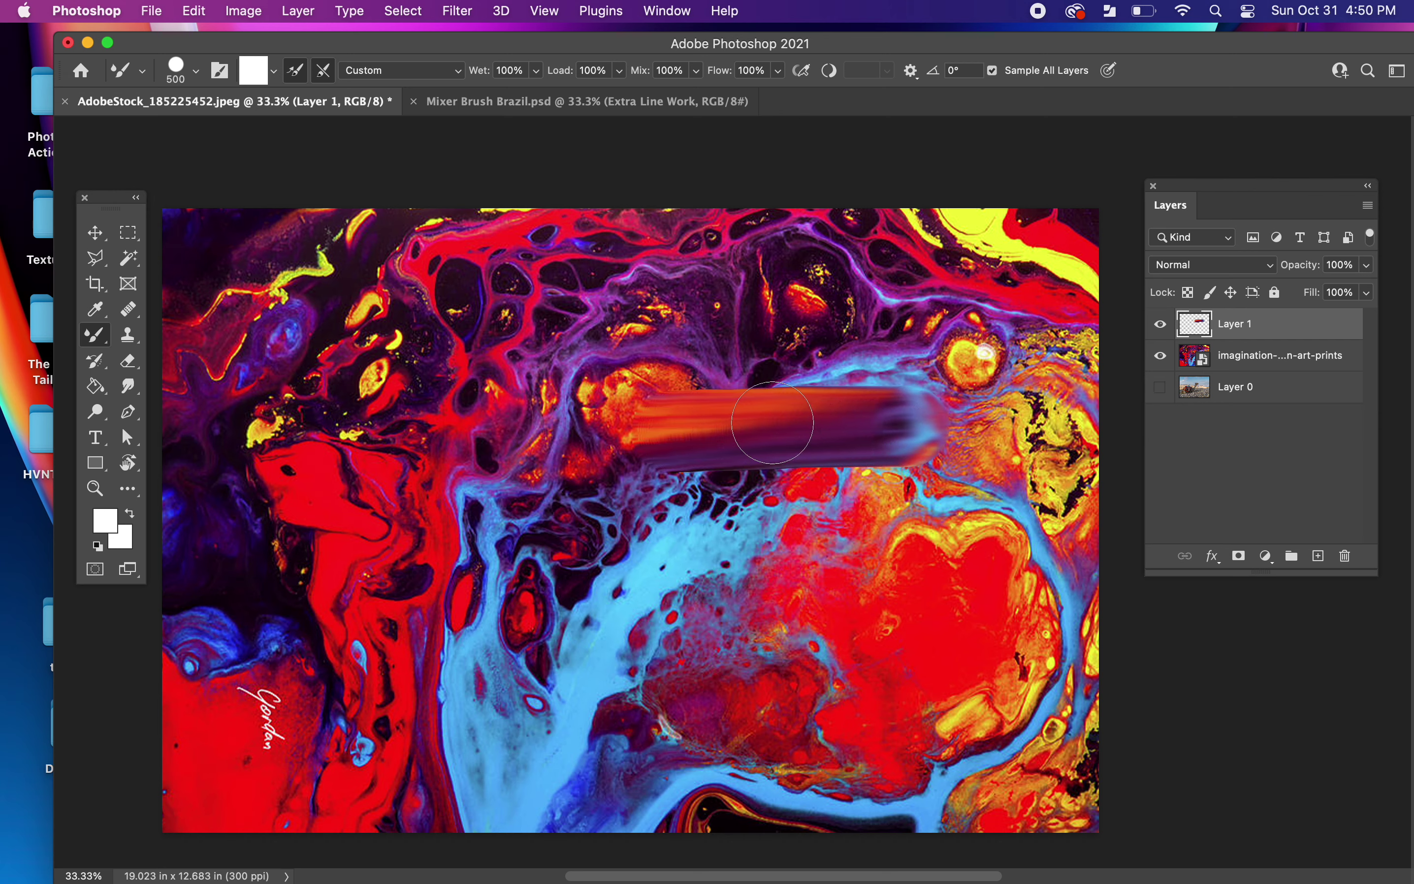
drag(763, 409, 772, 652)
drag(649, 654, 878, 654)
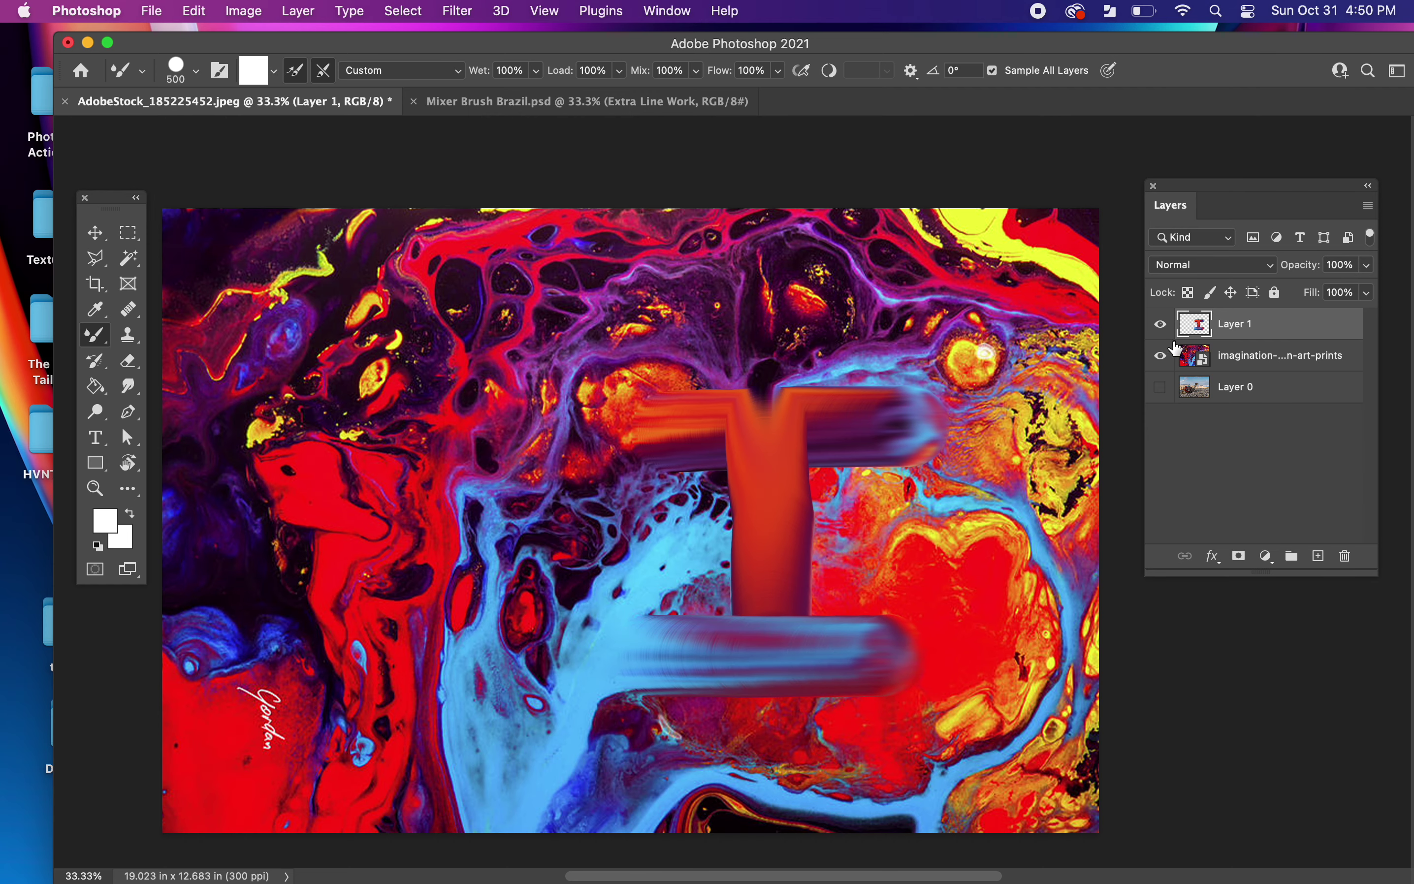
click(1159, 357)
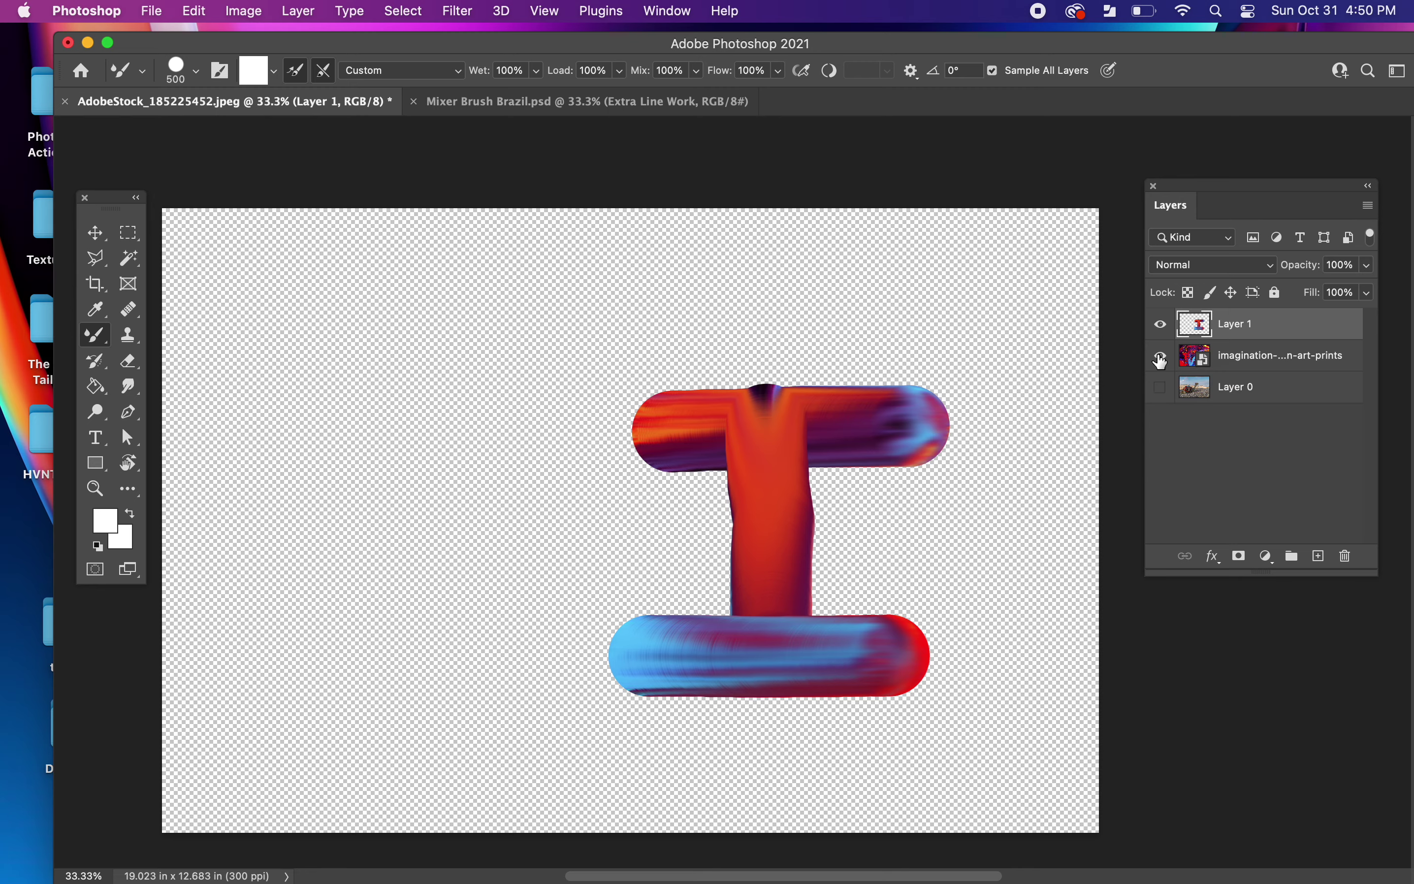
click(1159, 358)
key(super+z)
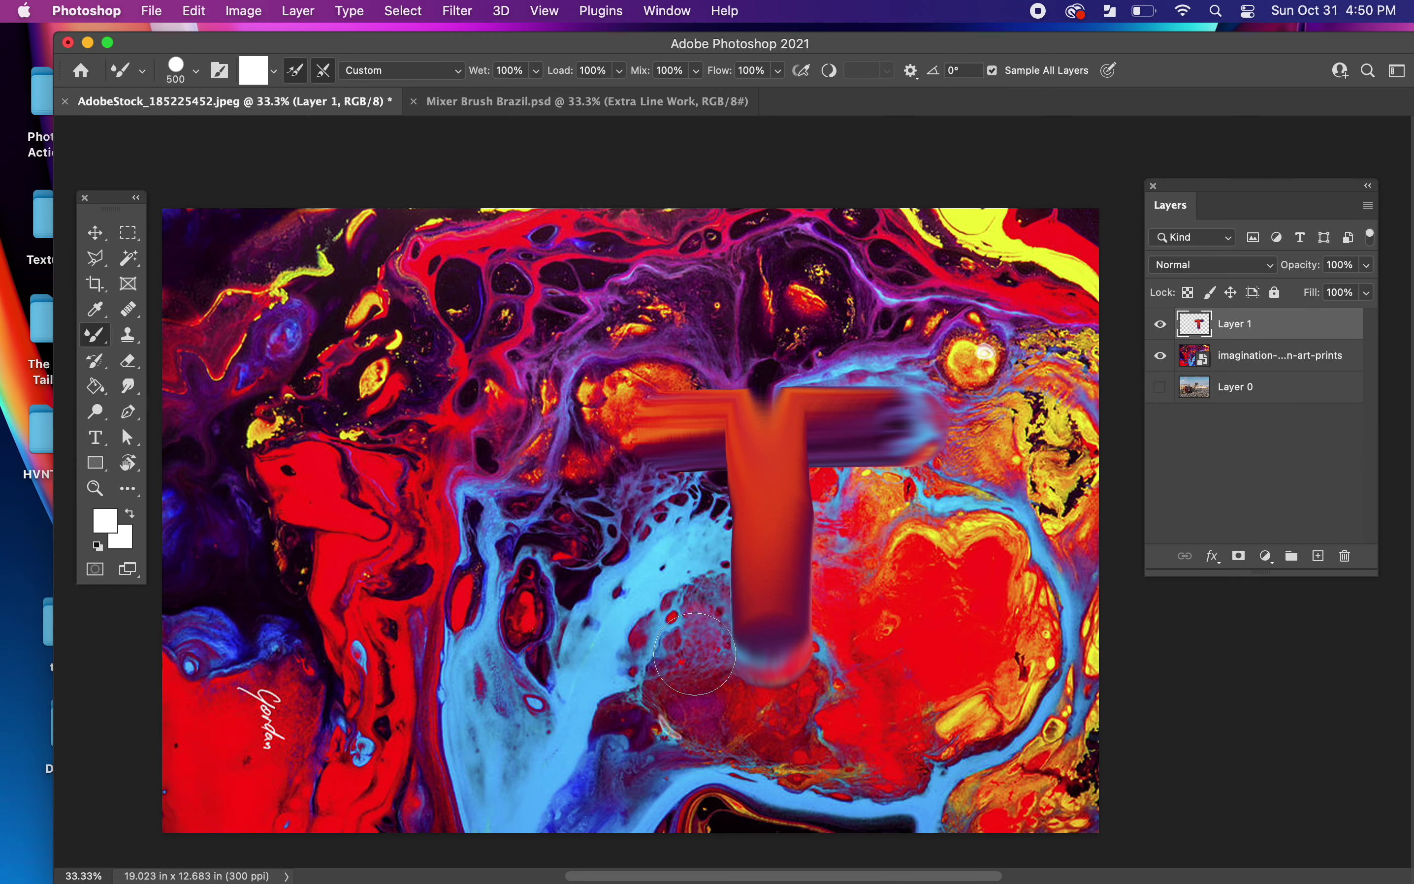
drag(664, 651, 919, 643)
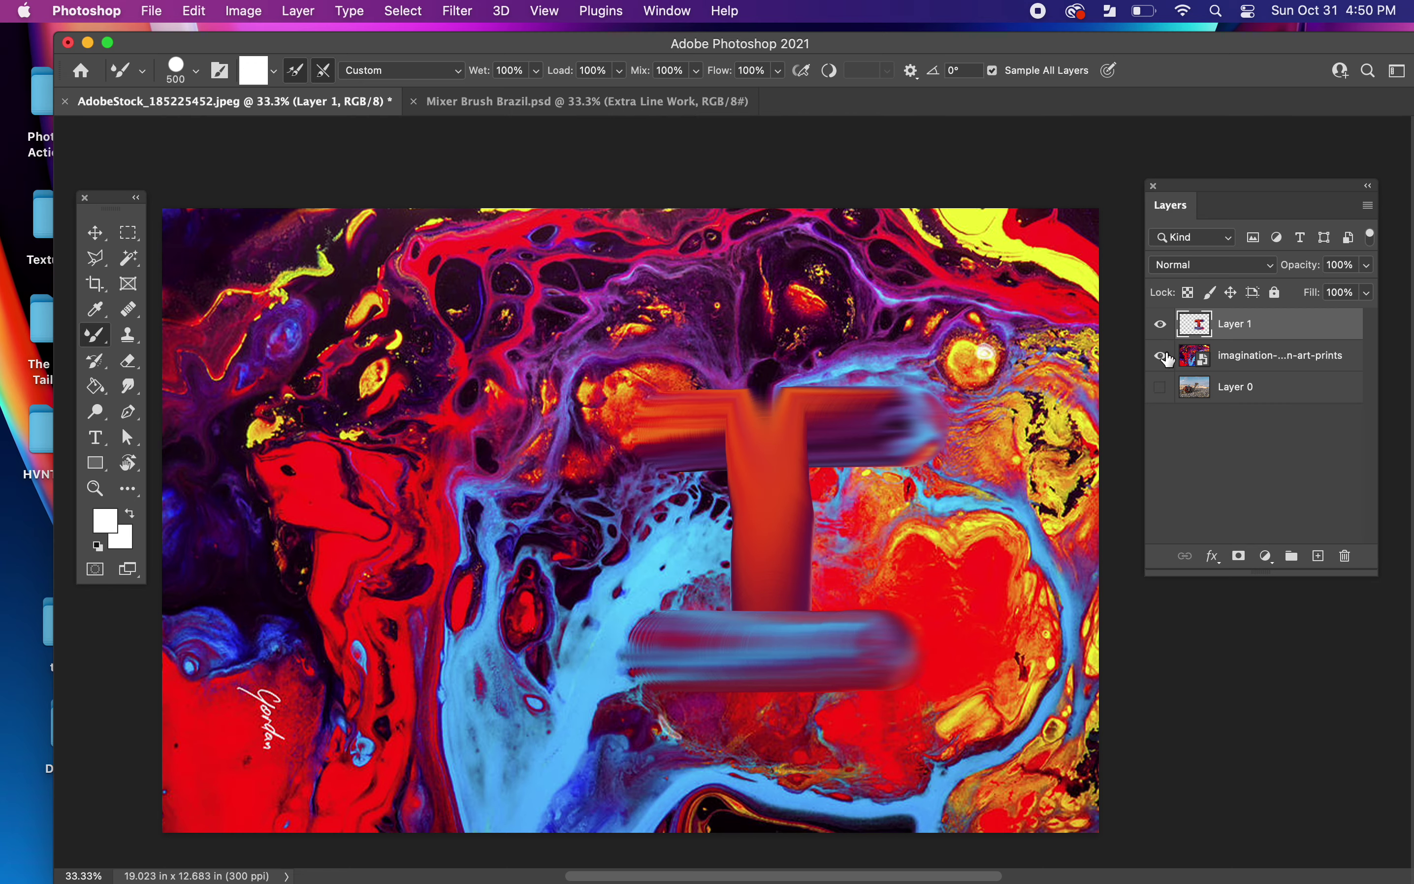
click(1161, 357)
click(1318, 556)
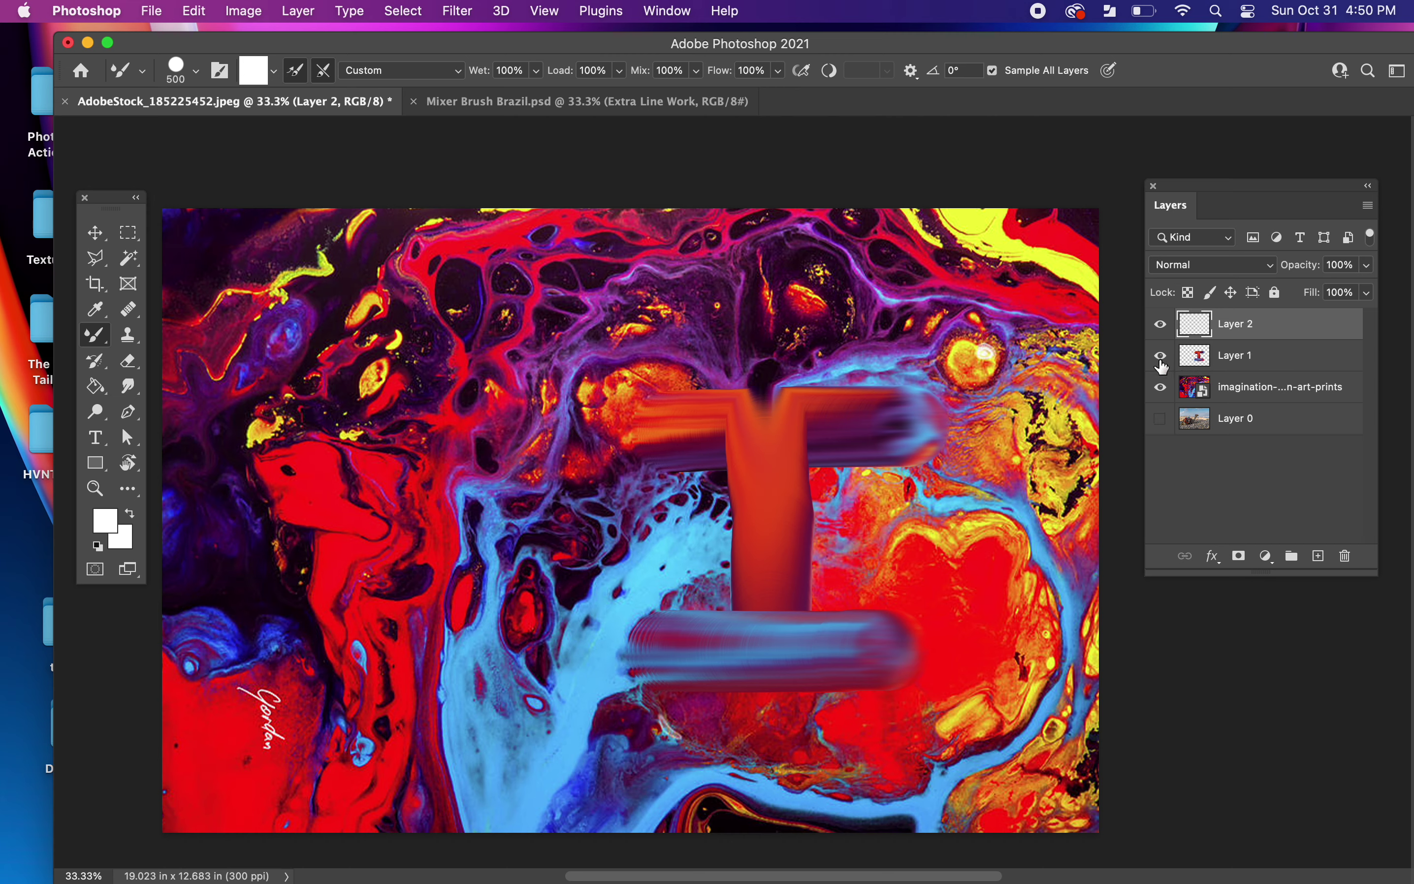
- Hide the I layer and paint an S curve on Layer 2, undoing and repainting it once
click(1160, 356)
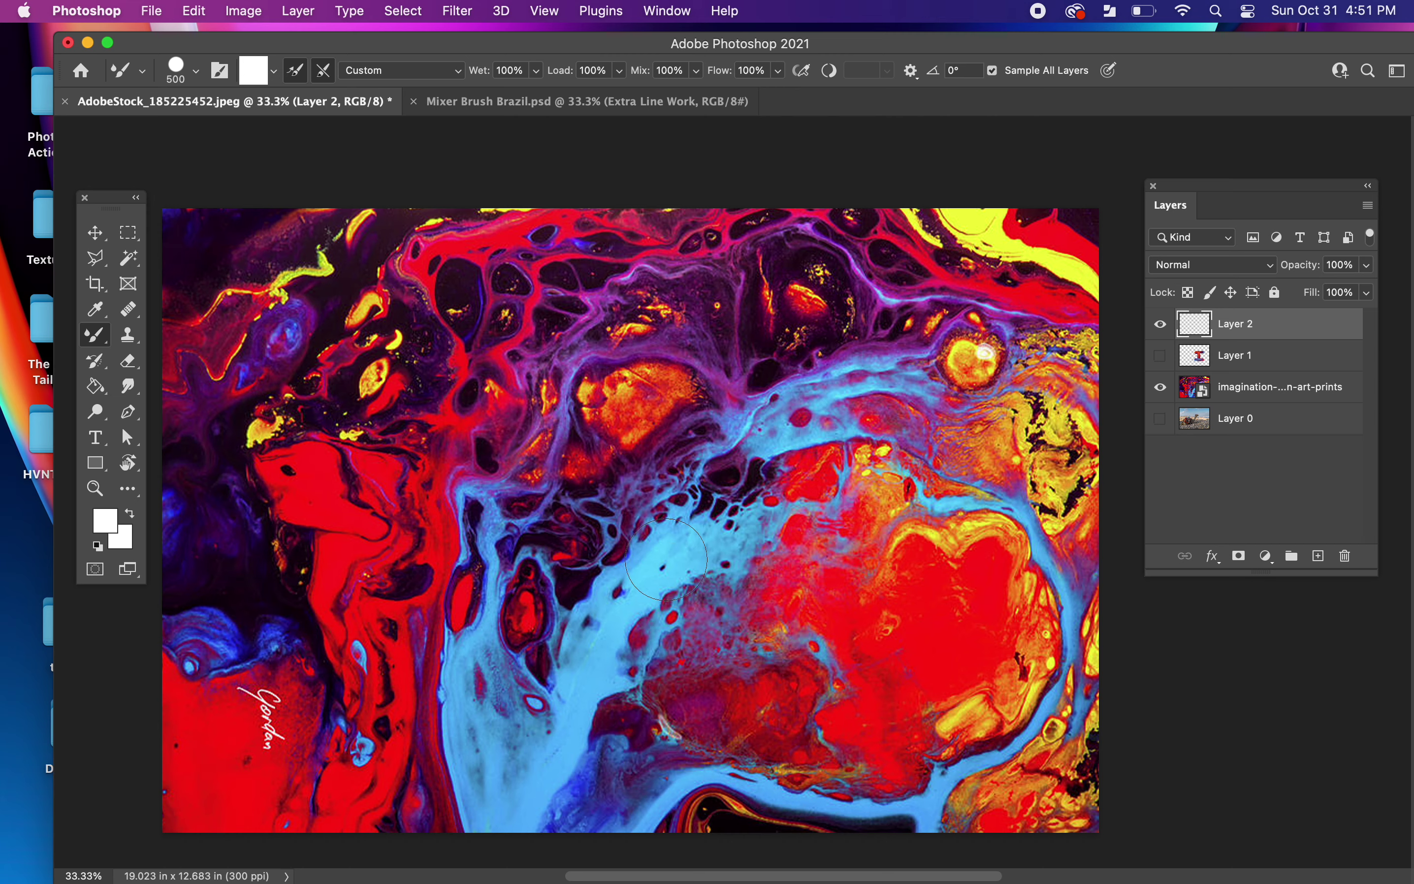
mouse_move(666, 558)
mouse_down()
mouse_move(589, 550)
mouse_move(560, 568)
mouse_move(549, 605)
mouse_move(563, 635)
mouse_move(597, 651)
mouse_move(688, 642)
mouse_move(654, 641)
mouse_move(682, 646)
mouse_move(699, 675)
mouse_move(691, 737)
mouse_move(635, 776)
mouse_move(524, 740)
mouse_up()
click(1160, 387)
click(1161, 387)
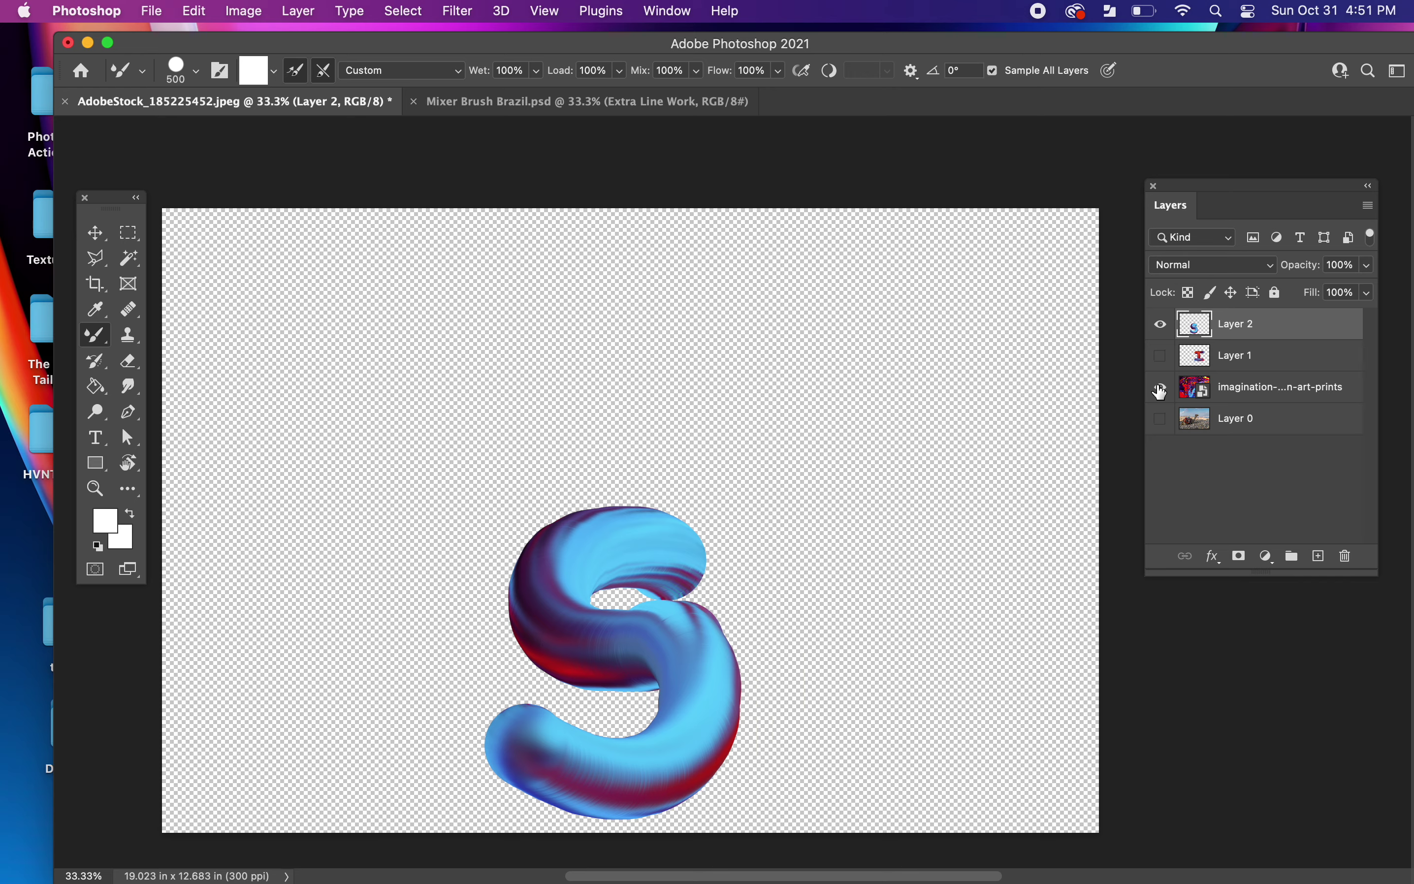
key(super+z)
key(super+z)
key(super+z)
key(super+z)
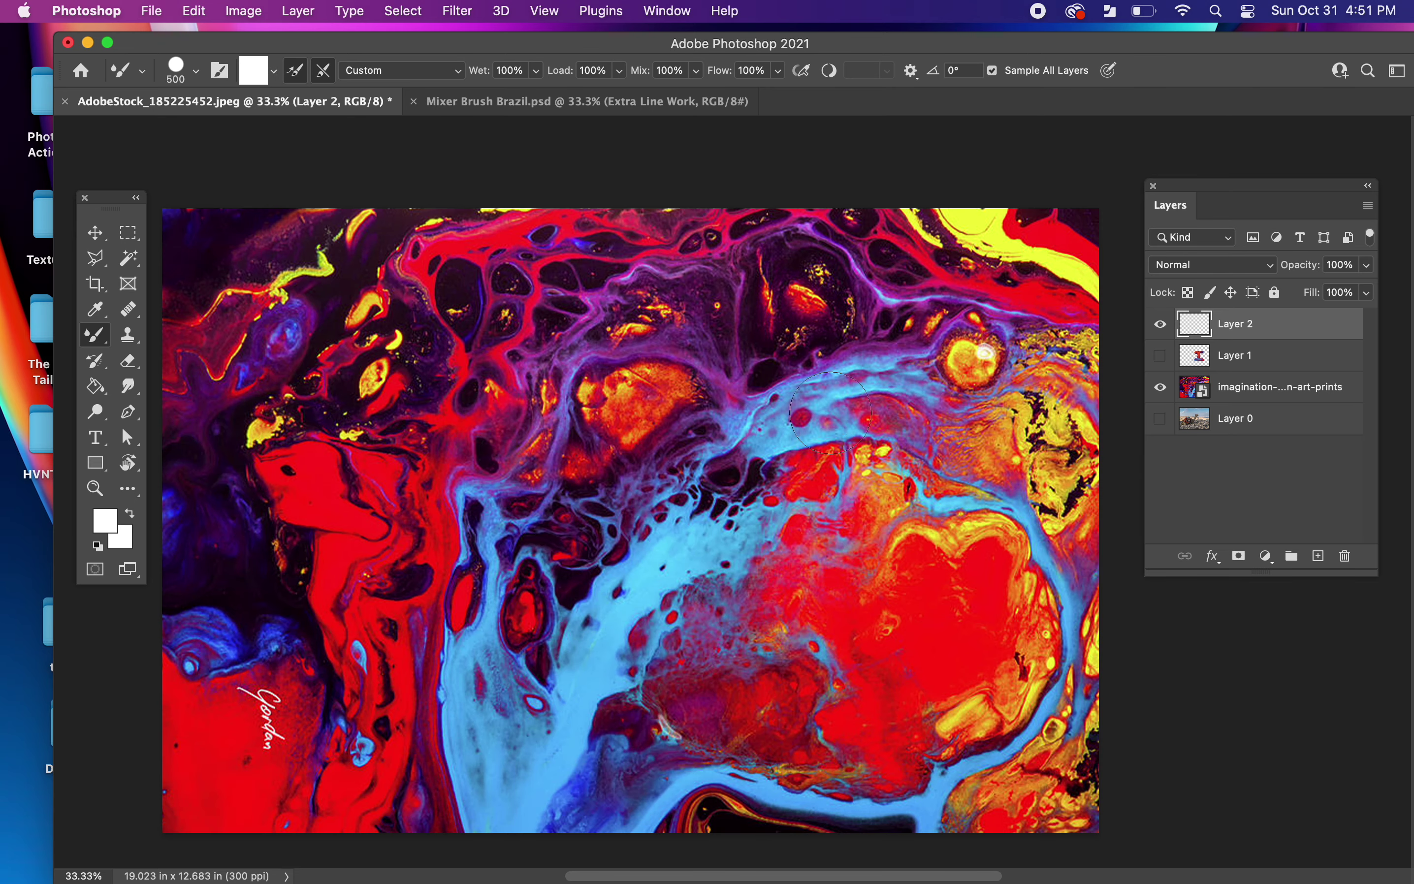
mouse_move(766, 552)
mouse_down()
mouse_move(669, 522)
mouse_move(611, 545)
mouse_move(590, 583)
mouse_move(605, 631)
mouse_move(650, 655)
mouse_move(787, 655)
mouse_move(816, 723)
mouse_move(780, 787)
mouse_move(716, 810)
mouse_move(594, 798)
mouse_move(570, 759)
mouse_move(628, 705)
mouse_up()
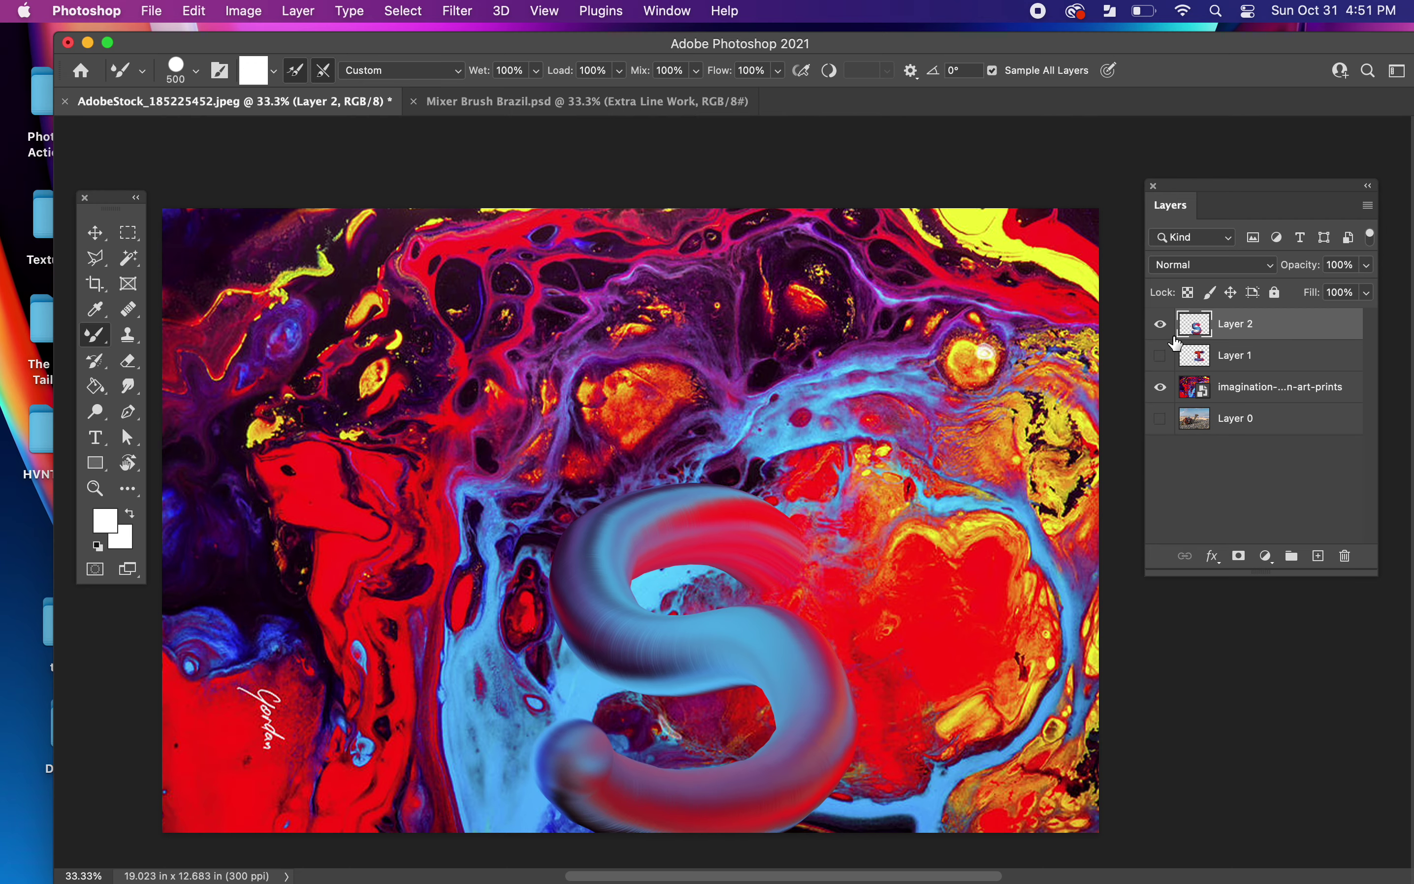
click(1160, 387)
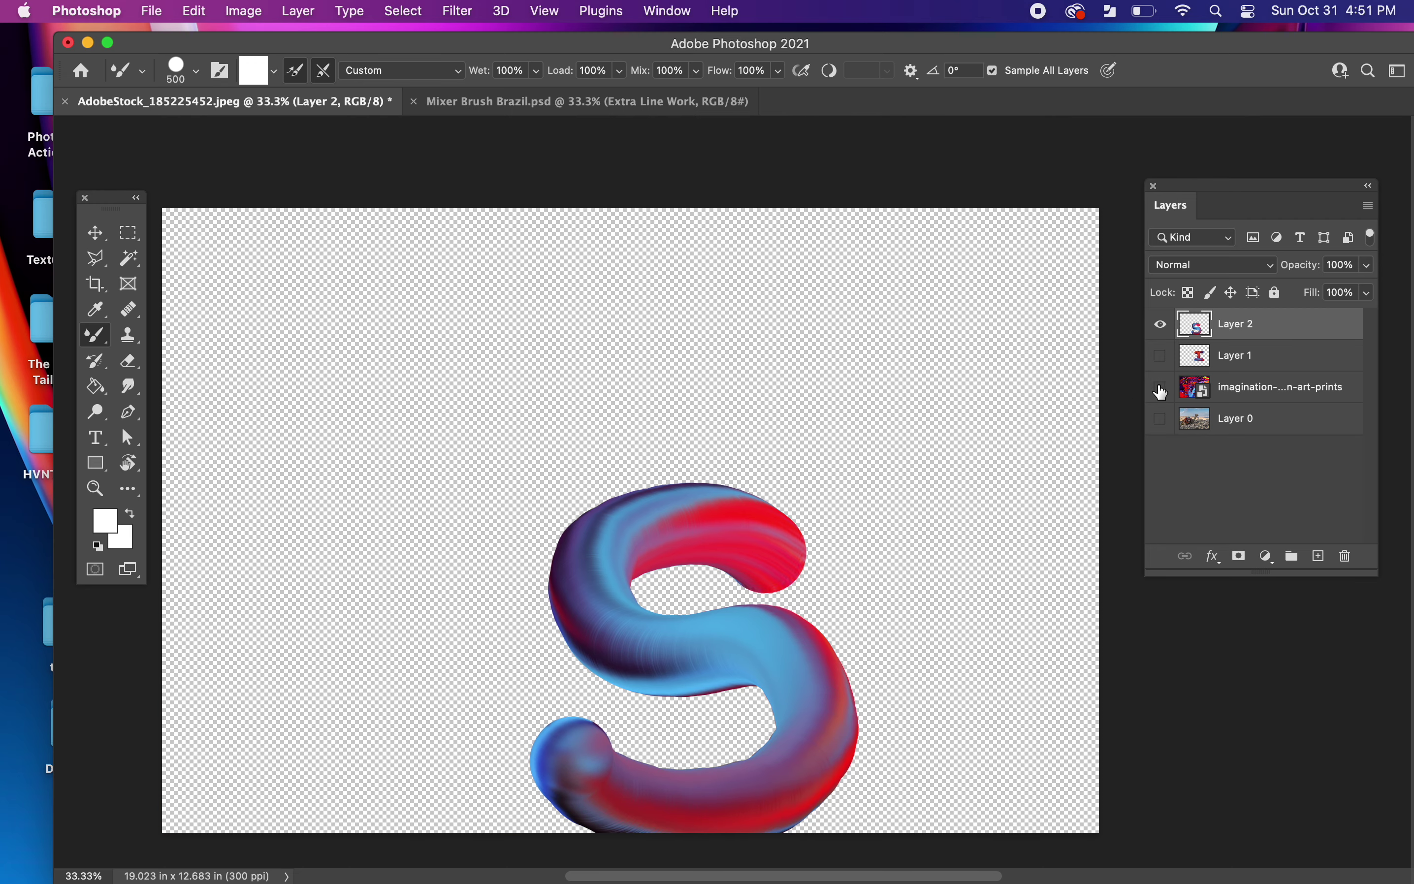
click(1161, 388)
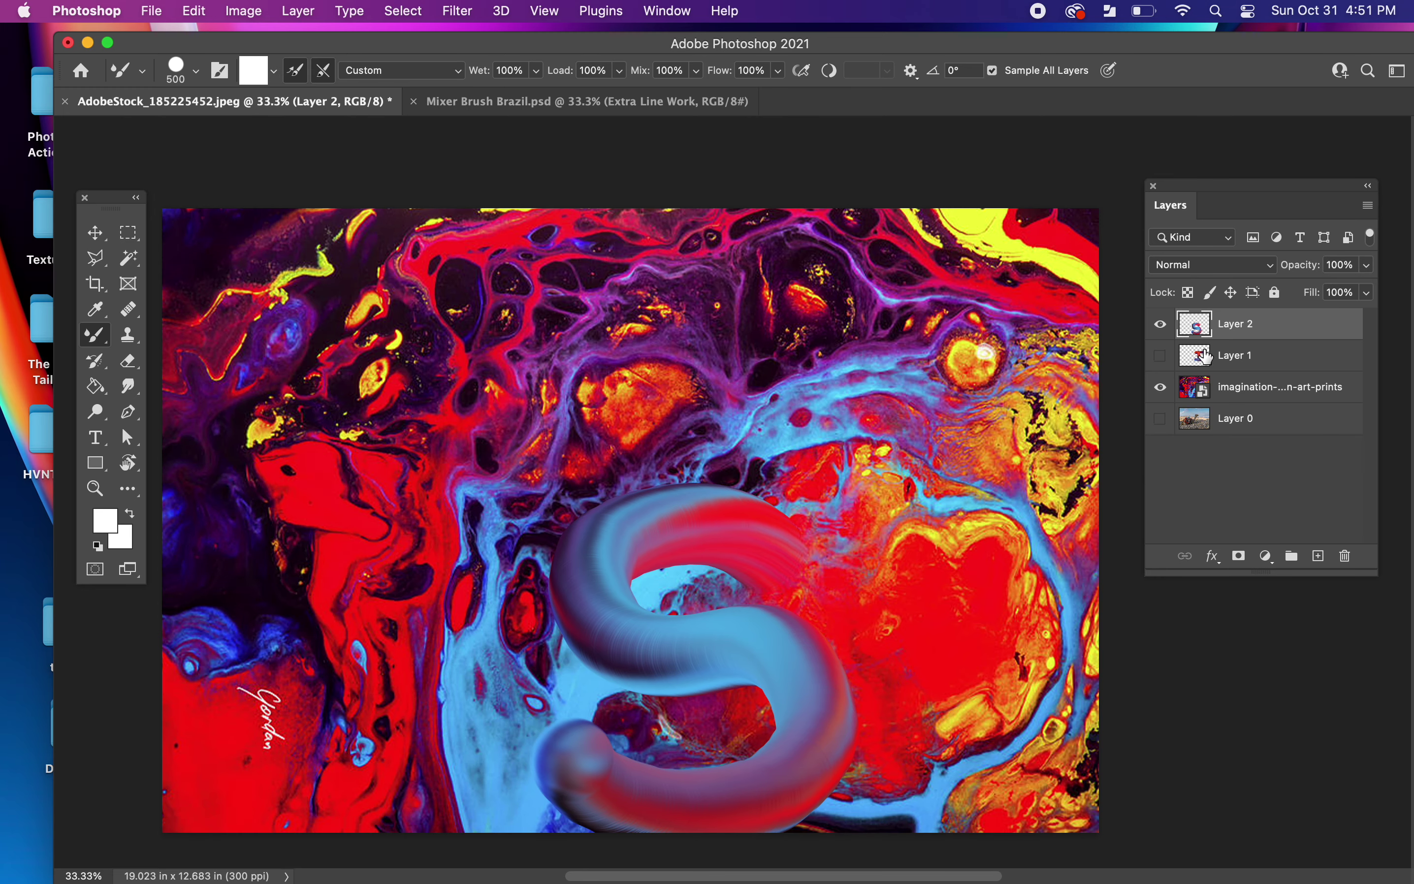
- Delete the rejected S layer and repaint the S on a fresh layer right of centre
key(BackSpace)
click(1318, 557)
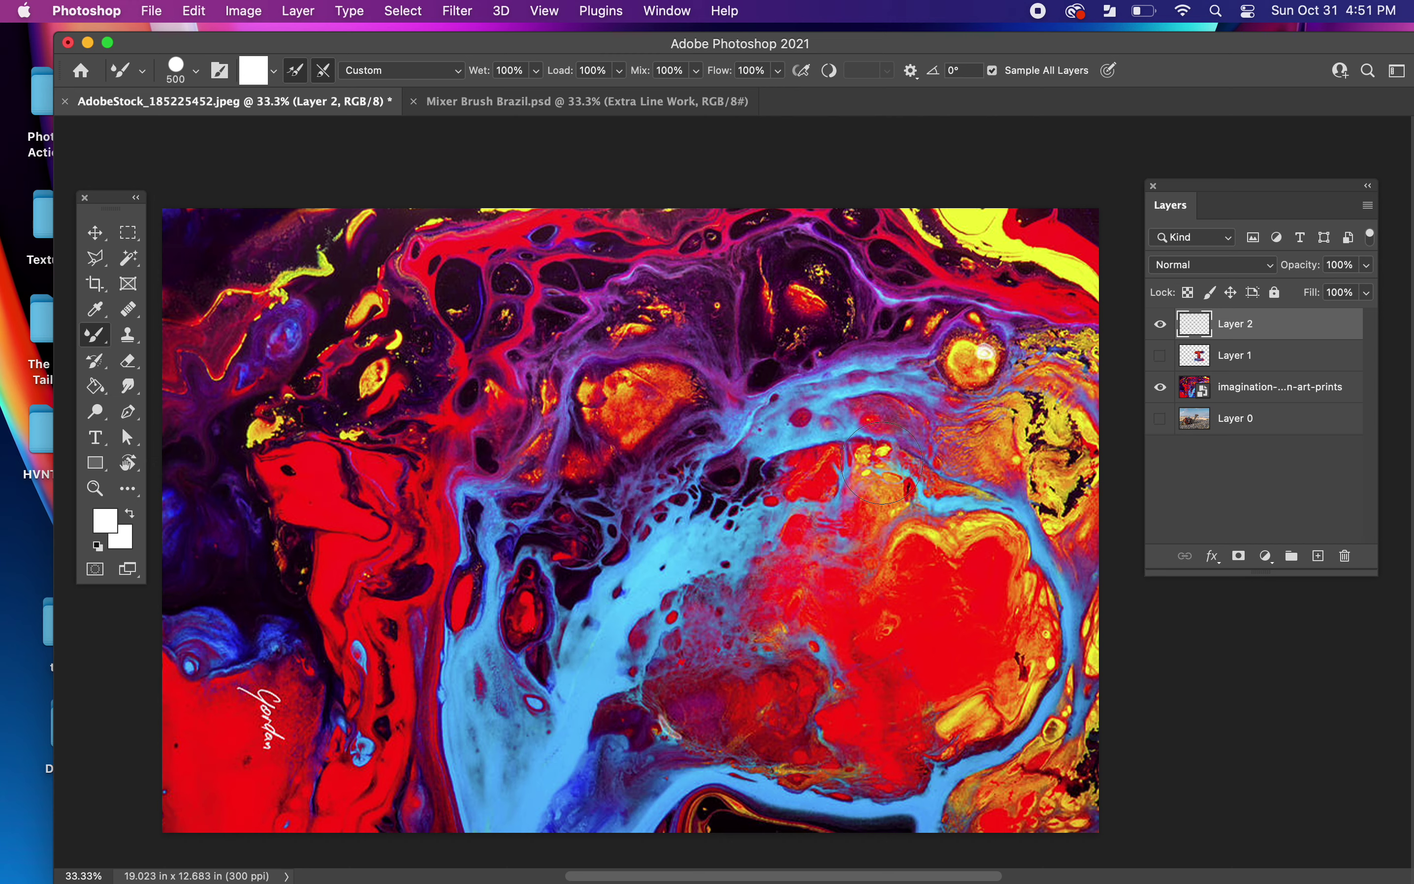
mouse_move(882, 463)
mouse_down()
mouse_move(789, 454)
mouse_move(756, 508)
mouse_move(806, 559)
mouse_move(905, 542)
mouse_move(877, 551)
mouse_move(900, 552)
mouse_move(928, 585)
mouse_move(937, 621)
mouse_move(921, 668)
mouse_move(839, 707)
mouse_move(782, 695)
mouse_move(745, 658)
mouse_up()
click(1160, 387)
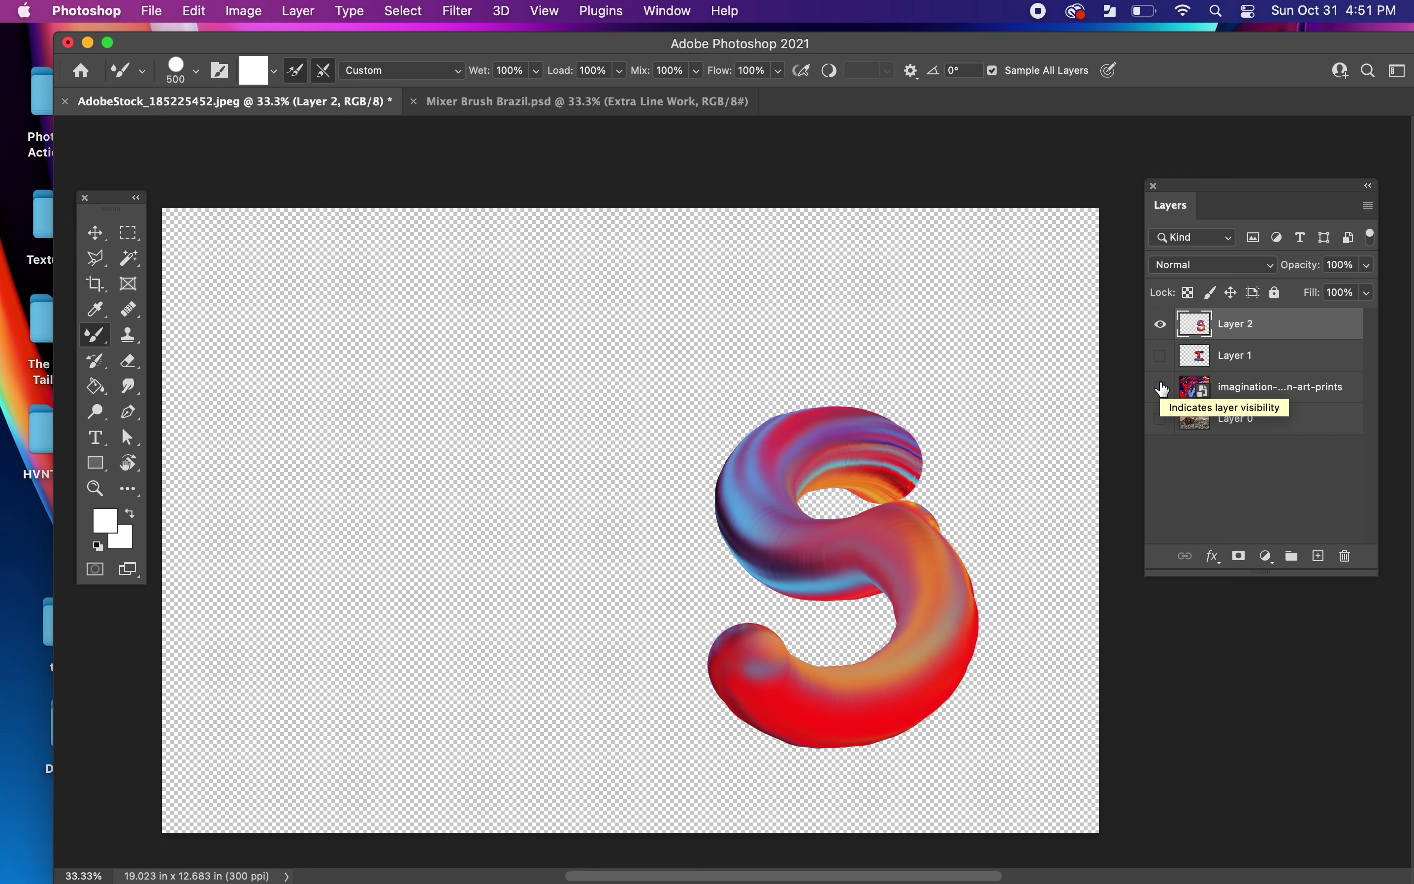
click(1162, 388)
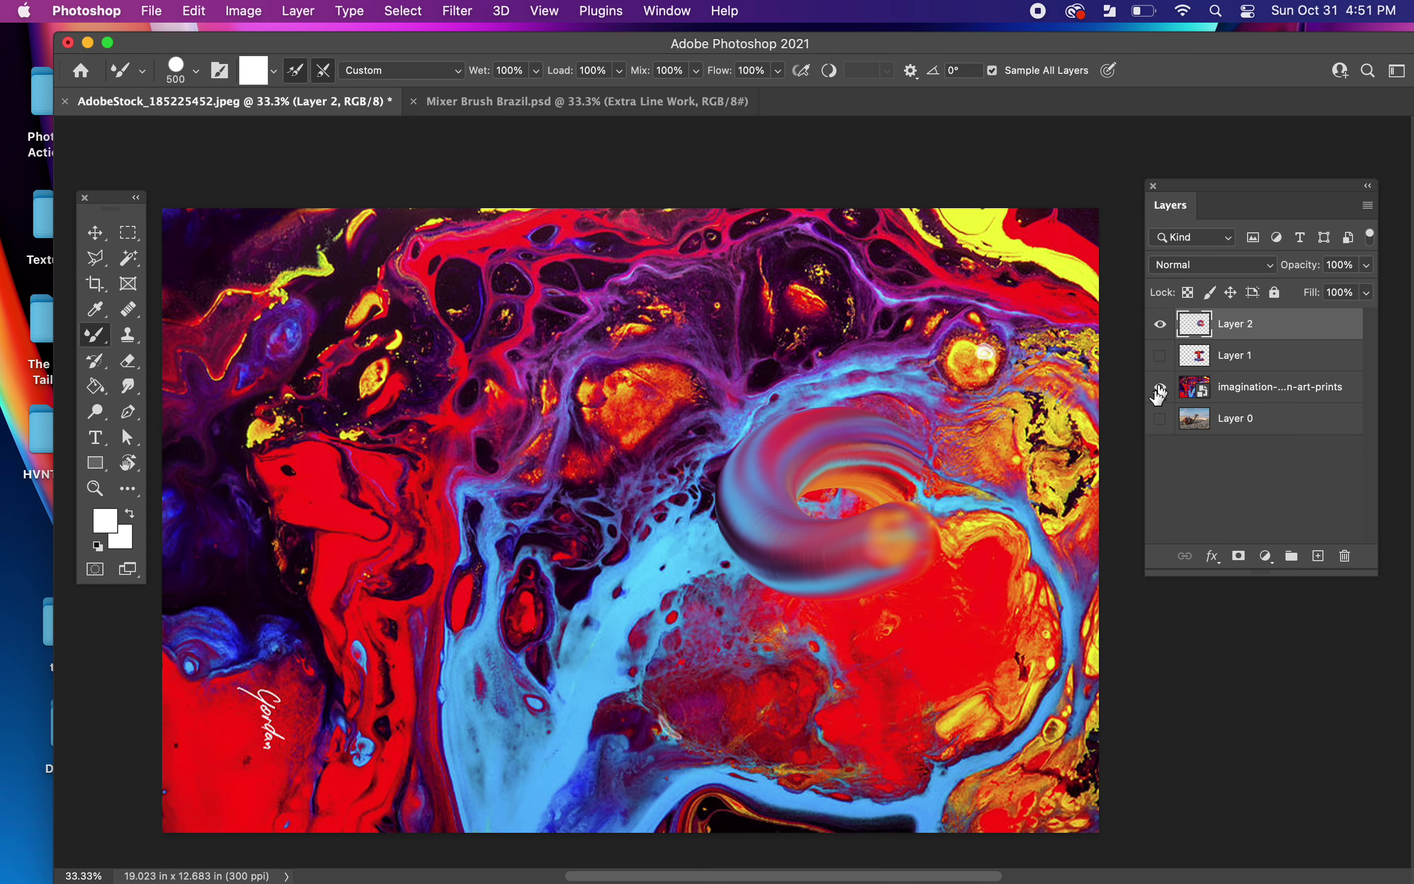
mouse_move(871, 546)
mouse_down()
mouse_move(921, 564)
mouse_move(883, 551)
mouse_move(922, 561)
mouse_move(945, 607)
mouse_move(938, 677)
mouse_move(883, 716)
mouse_move(854, 717)
mouse_move(788, 709)
mouse_move(757, 681)
mouse_up()
key(super+z)
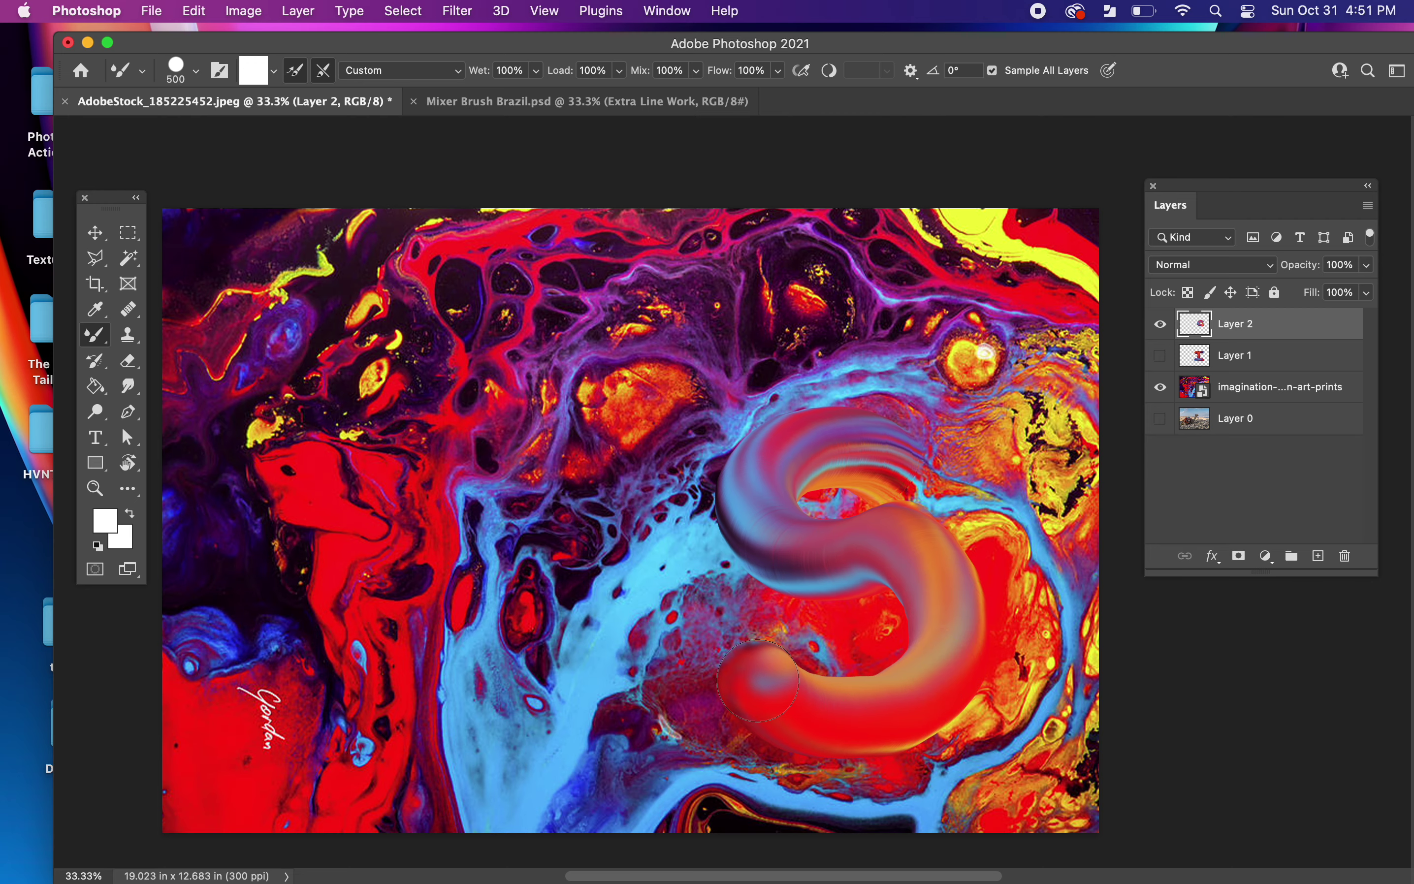
click(1163, 389)
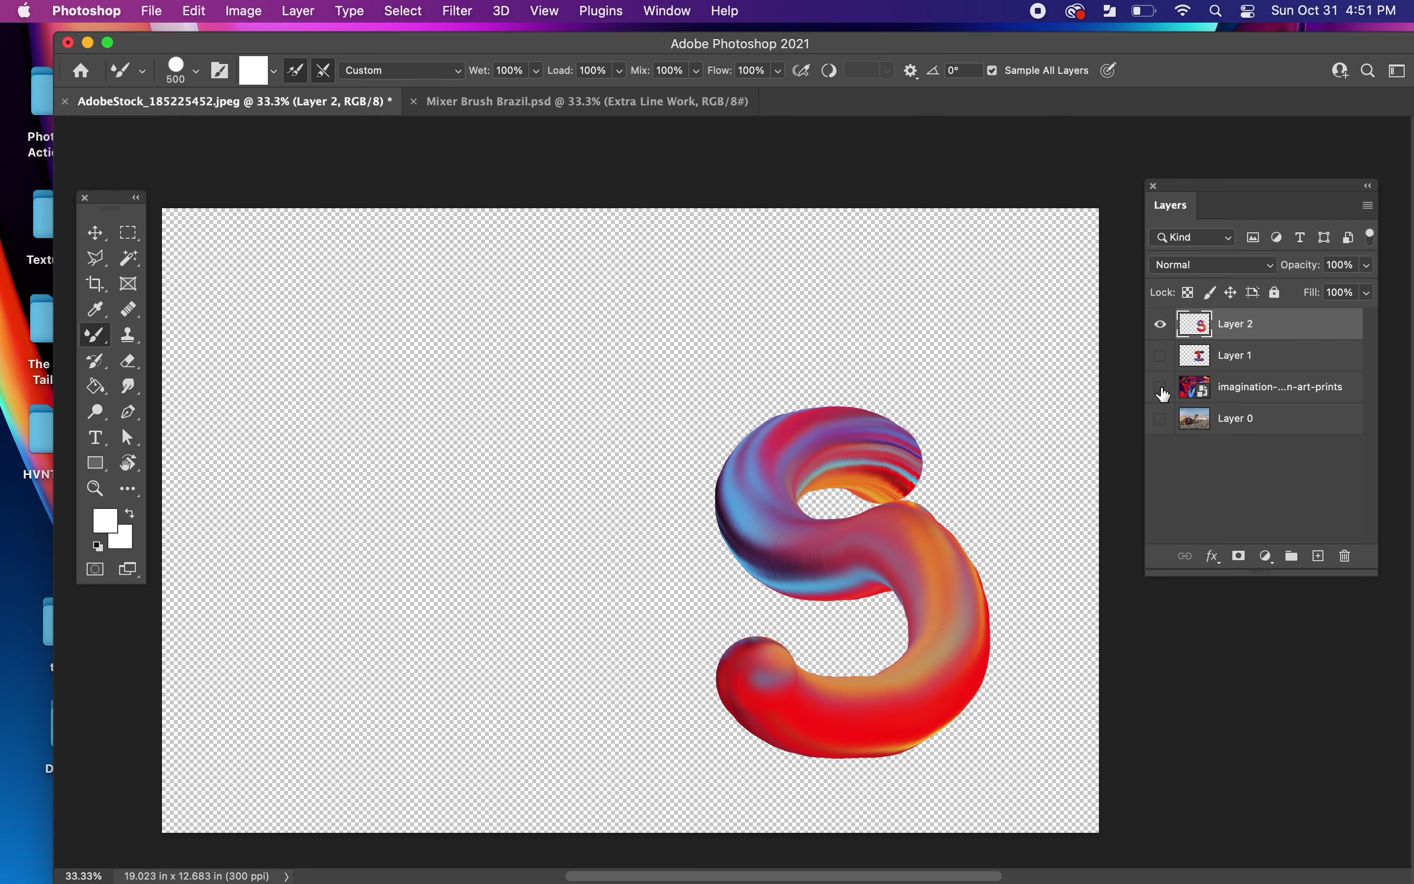
click(1161, 389)
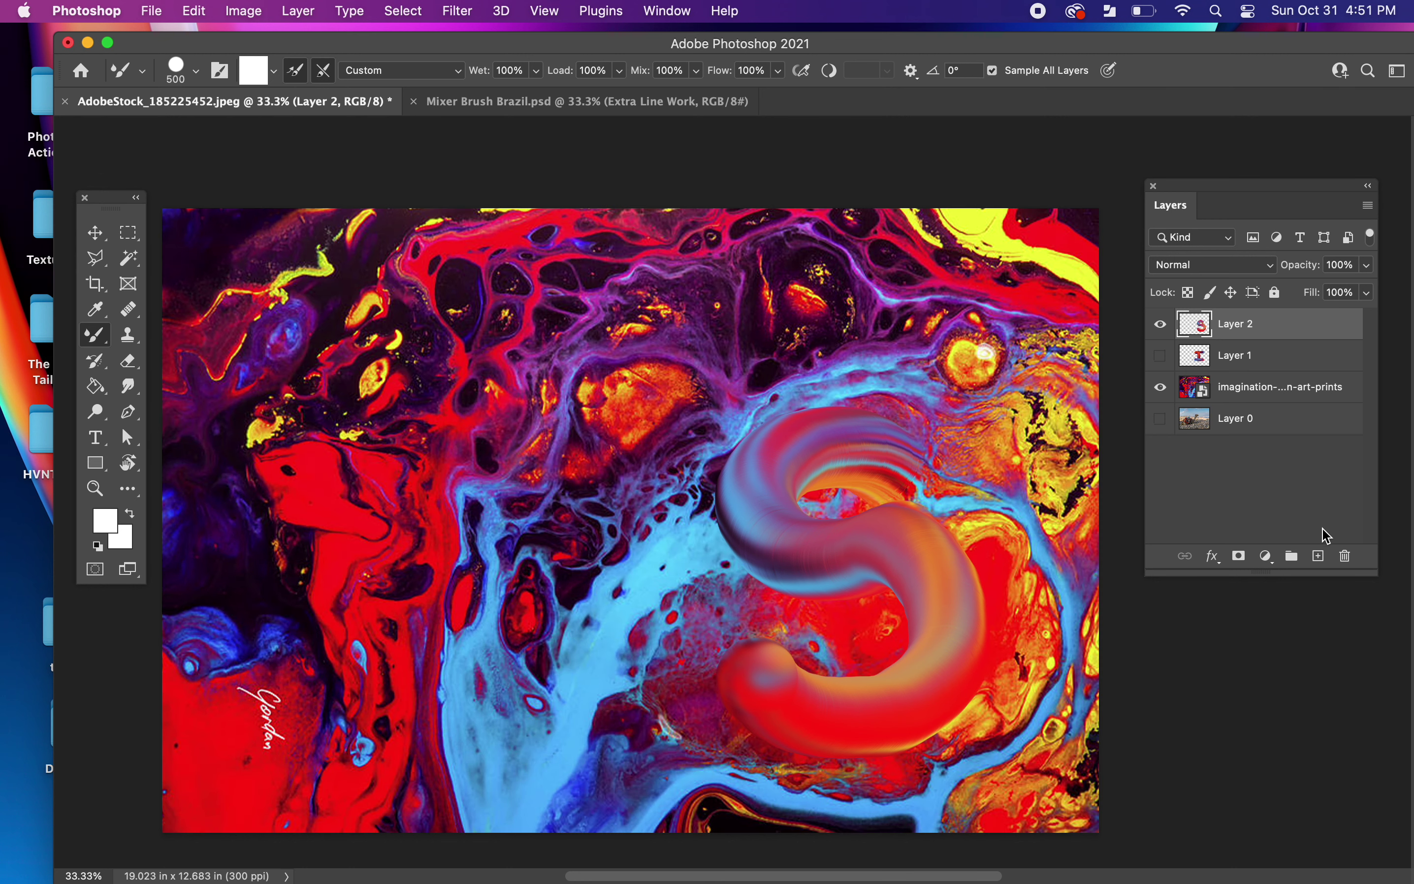
click(1319, 556)
- Hide the S layer and paint an R's stem, bowl and leg on Layer 3
click(1160, 358)
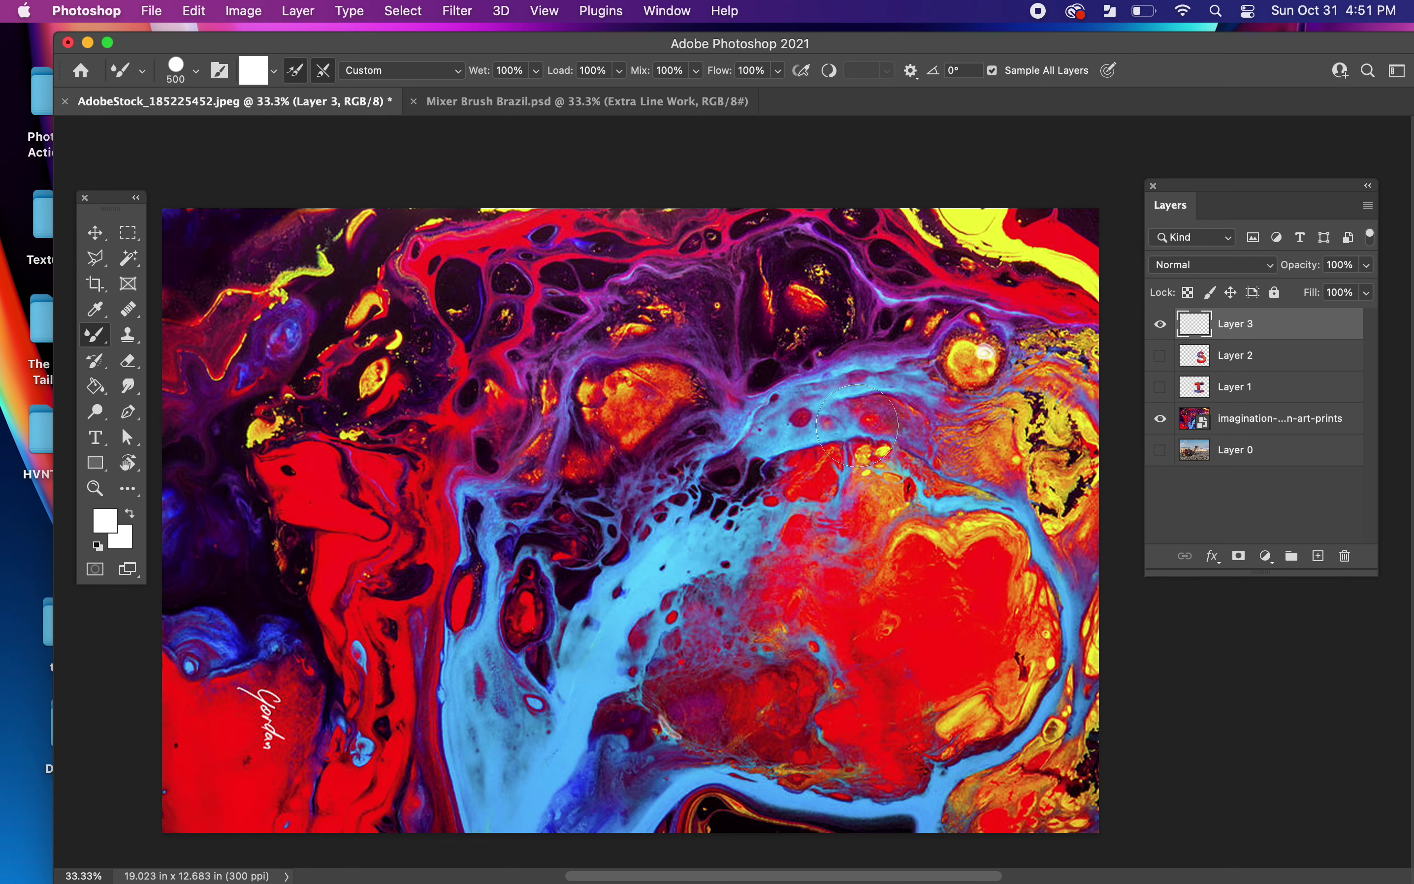
drag(330, 338, 336, 569)
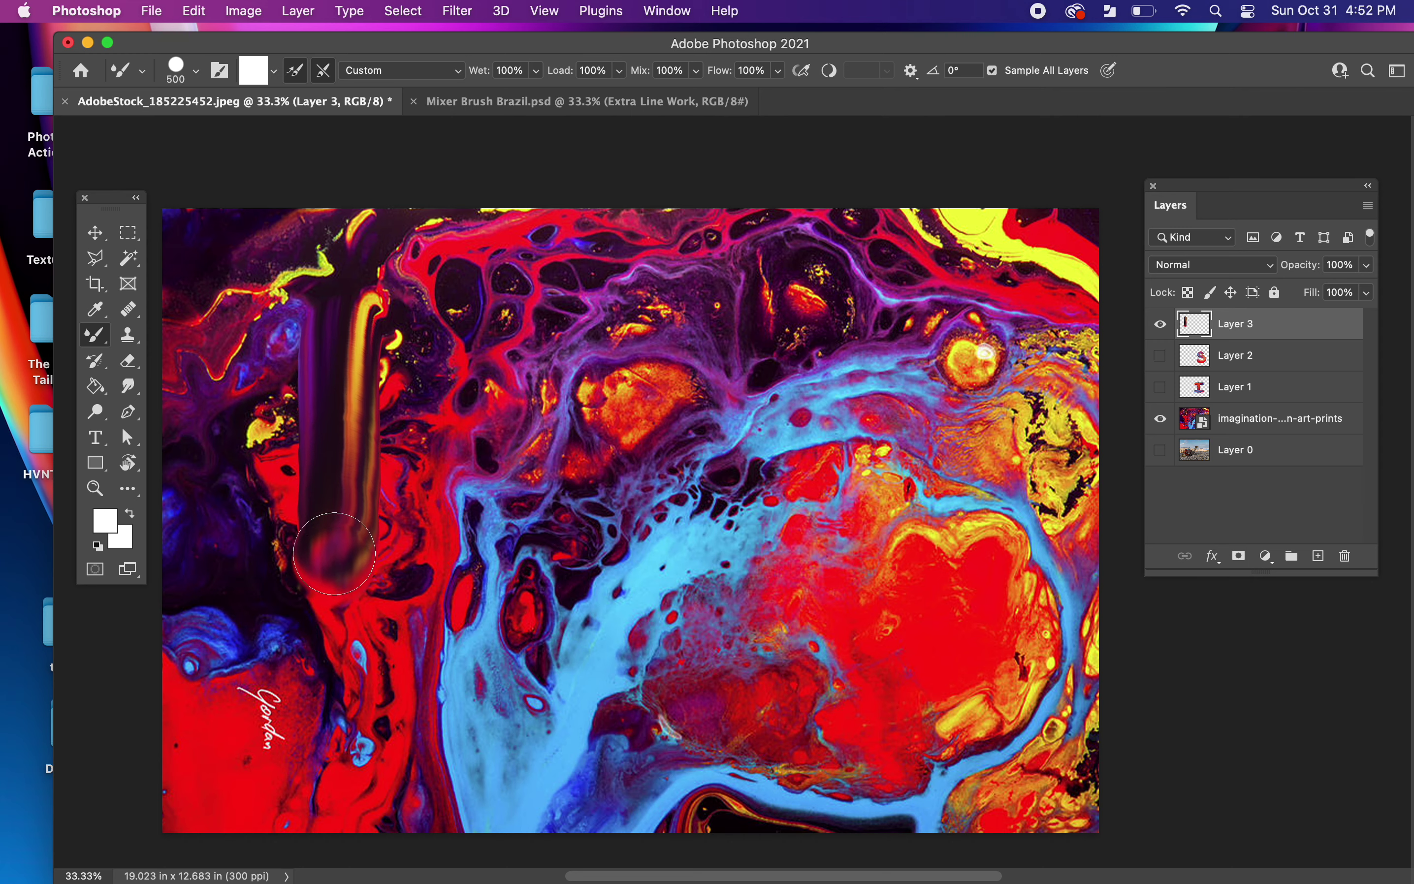
mouse_move(341, 321)
mouse_down()
mouse_move(416, 318)
mouse_move(461, 362)
mouse_move(458, 423)
mouse_move(431, 450)
mouse_move(360, 456)
mouse_up()
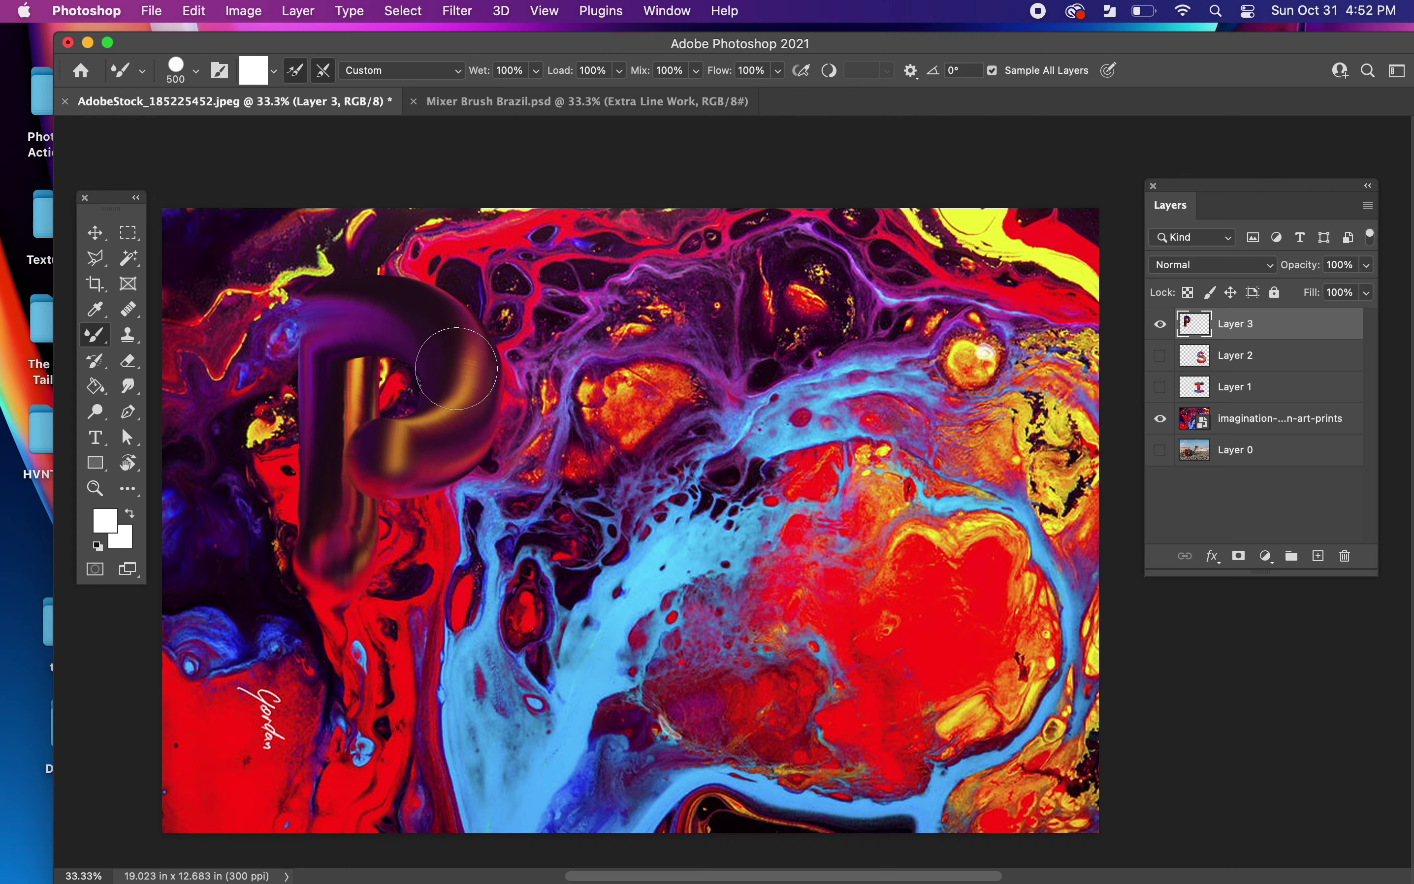
mouse_move(386, 447)
mouse_down()
mouse_move(434, 469)
mouse_move(529, 566)
mouse_move(644, 570)
mouse_up()
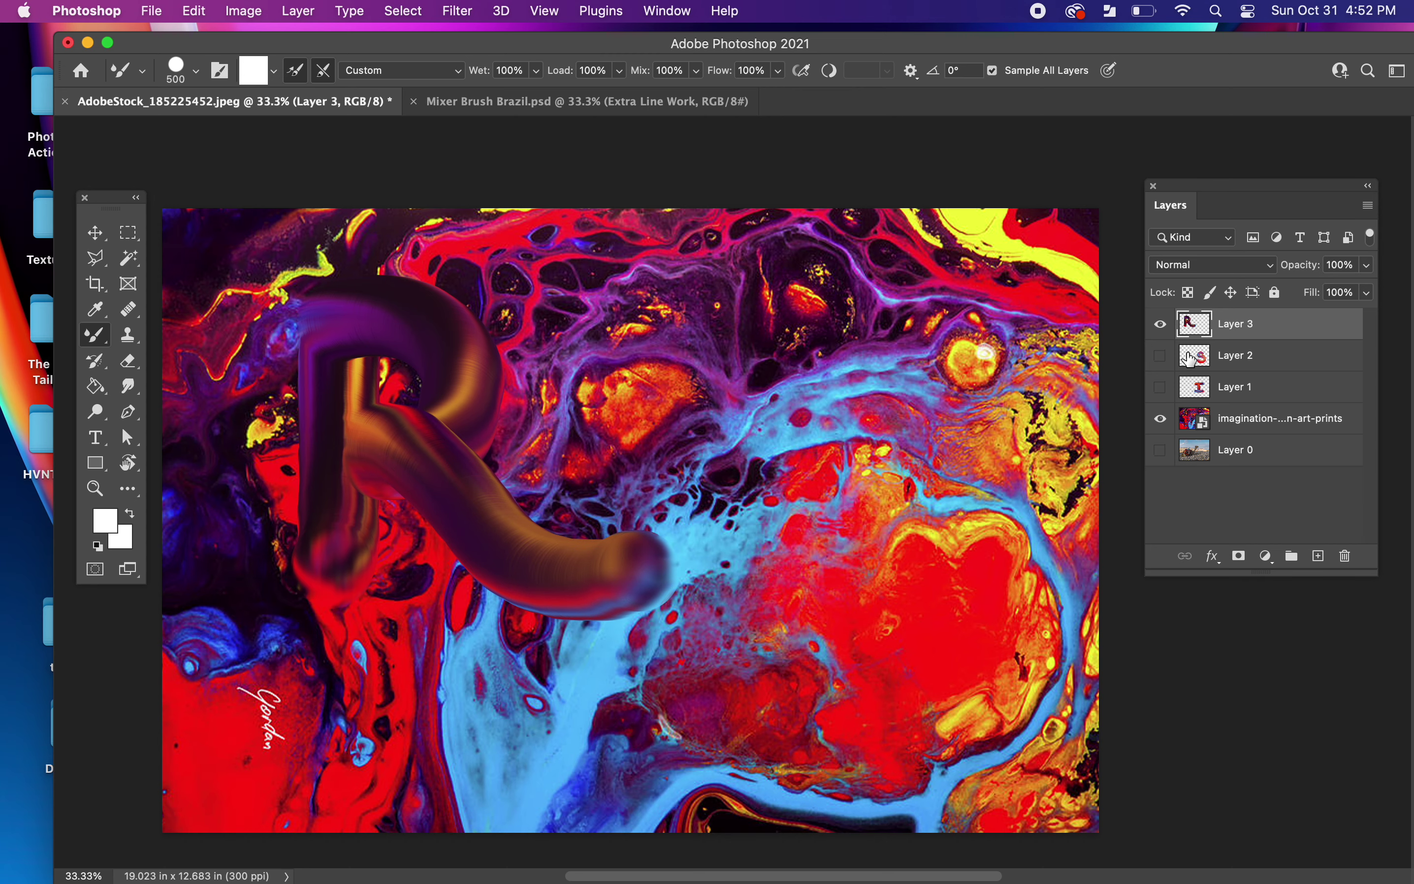
- Hide the R, paint an A's slanted stroke and crossbar on Layer 4, then hide it
click(1161, 325)
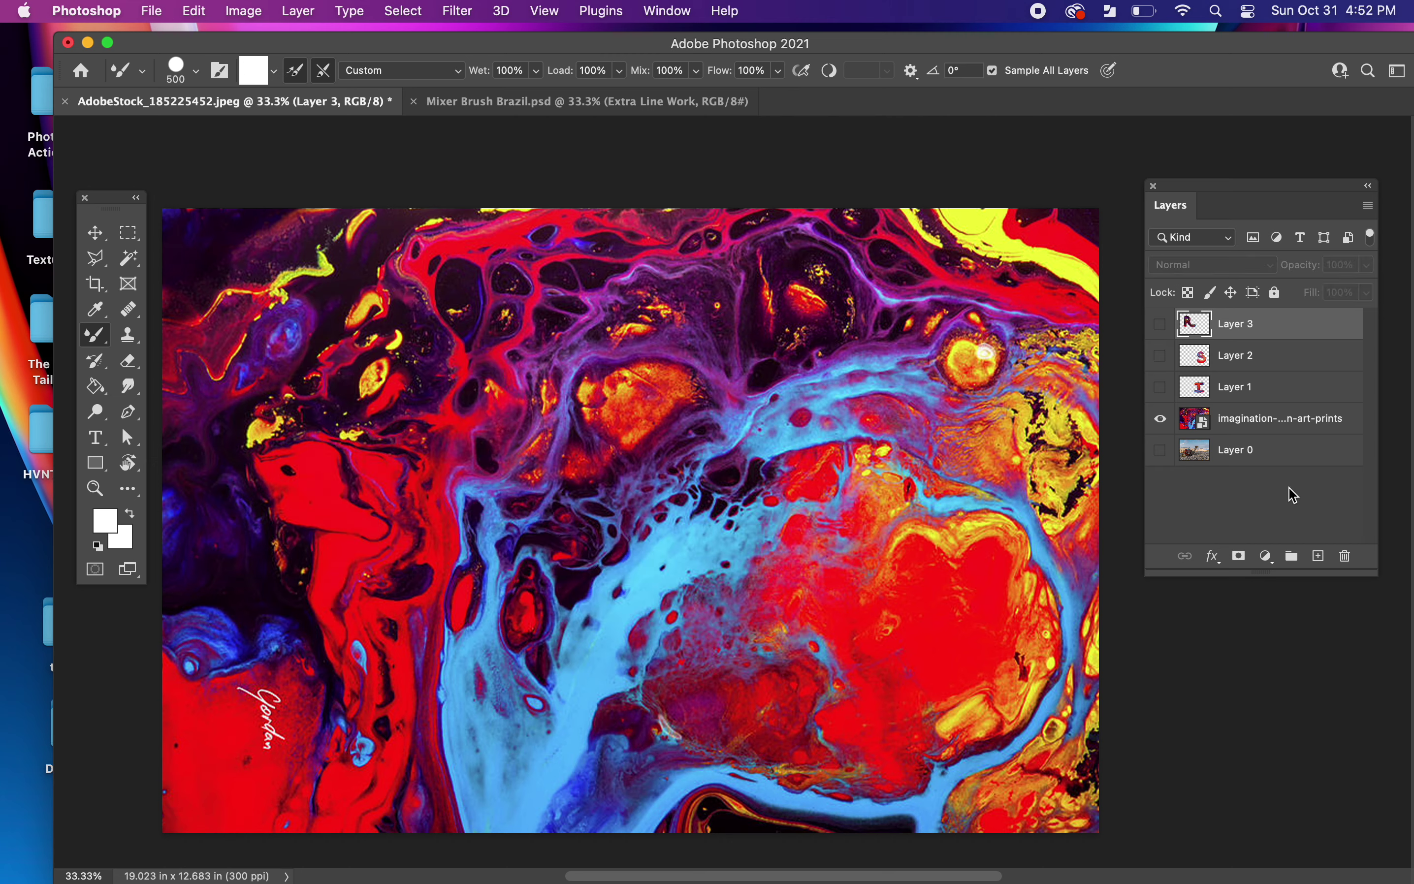
click(1323, 557)
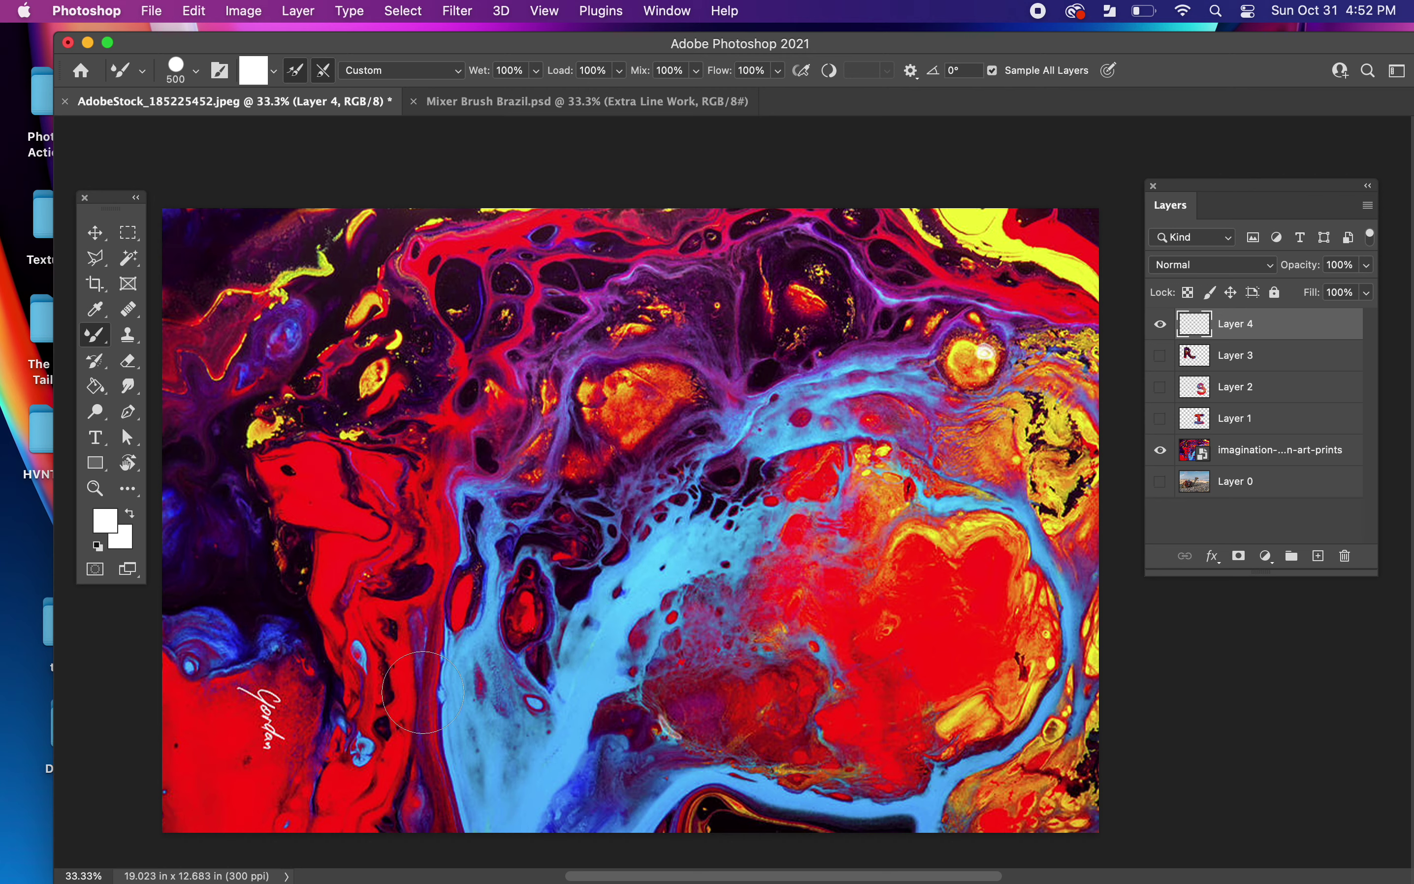
mouse_move(433, 709)
mouse_down()
mouse_move(485, 468)
mouse_move(599, 728)
mouse_up()
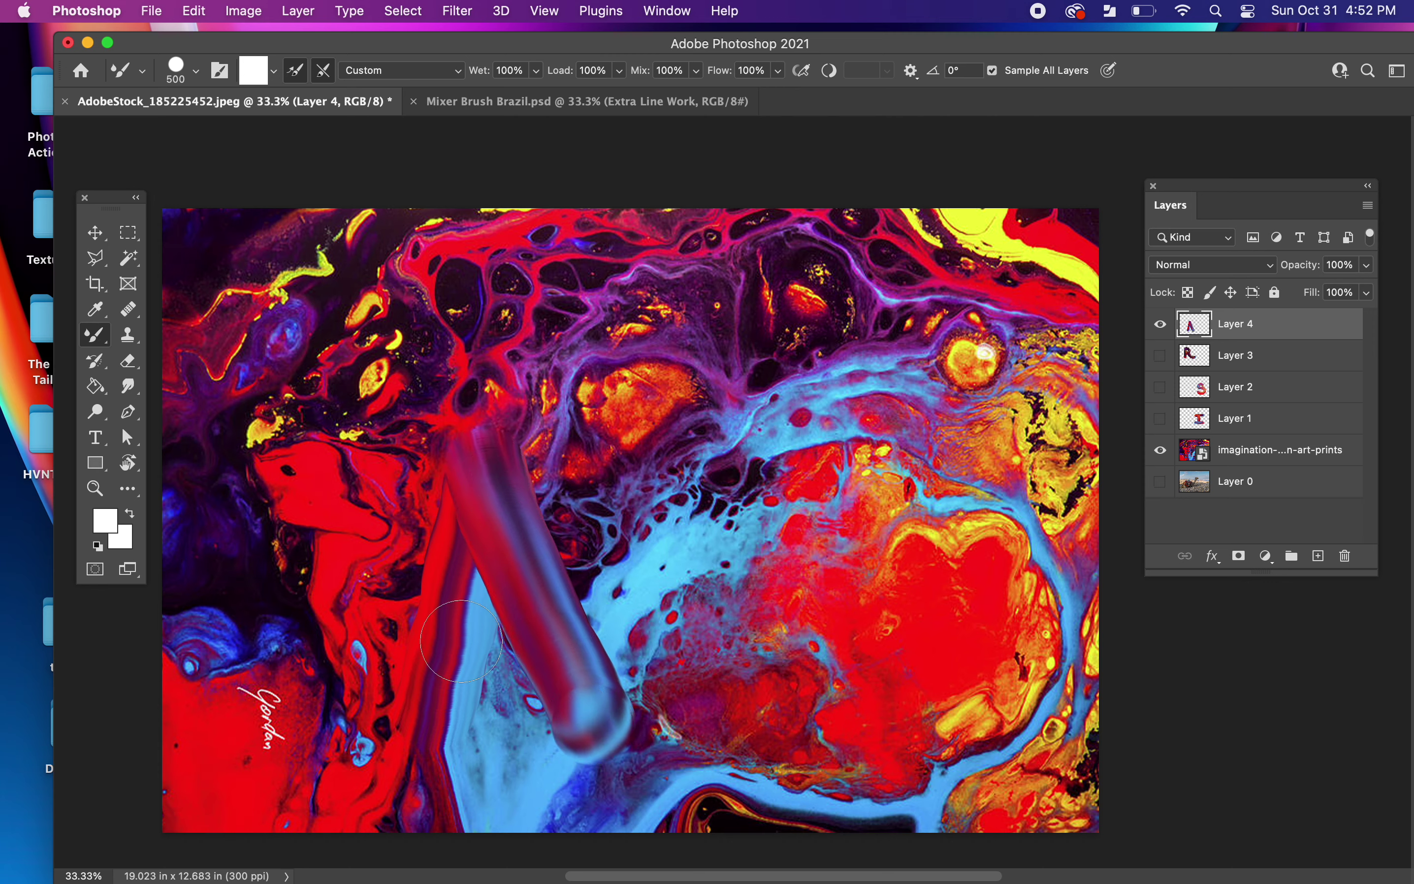
drag(461, 641, 631, 645)
click(1160, 450)
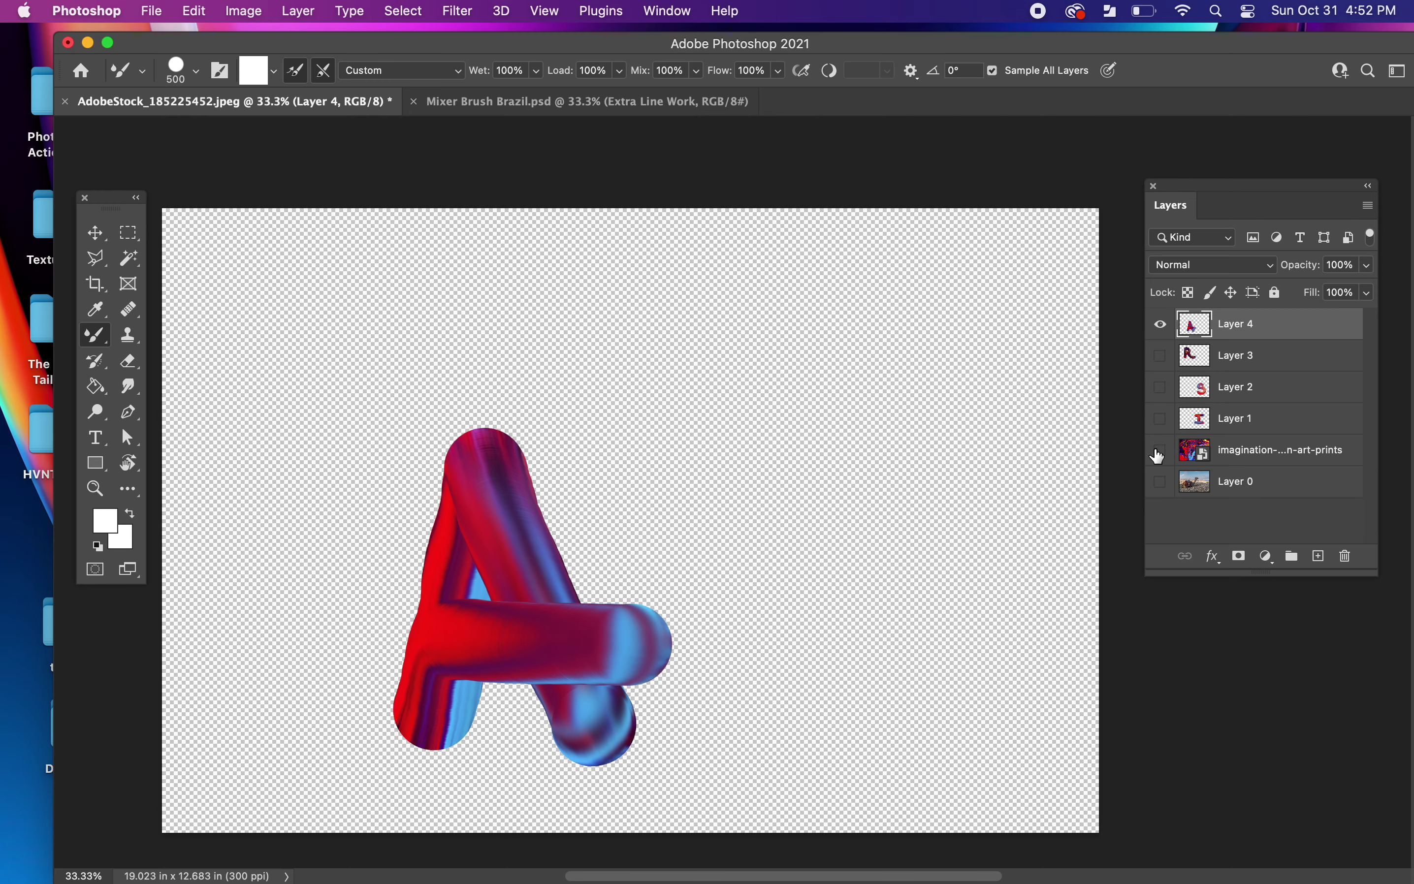
click(1160, 452)
click(1170, 330)
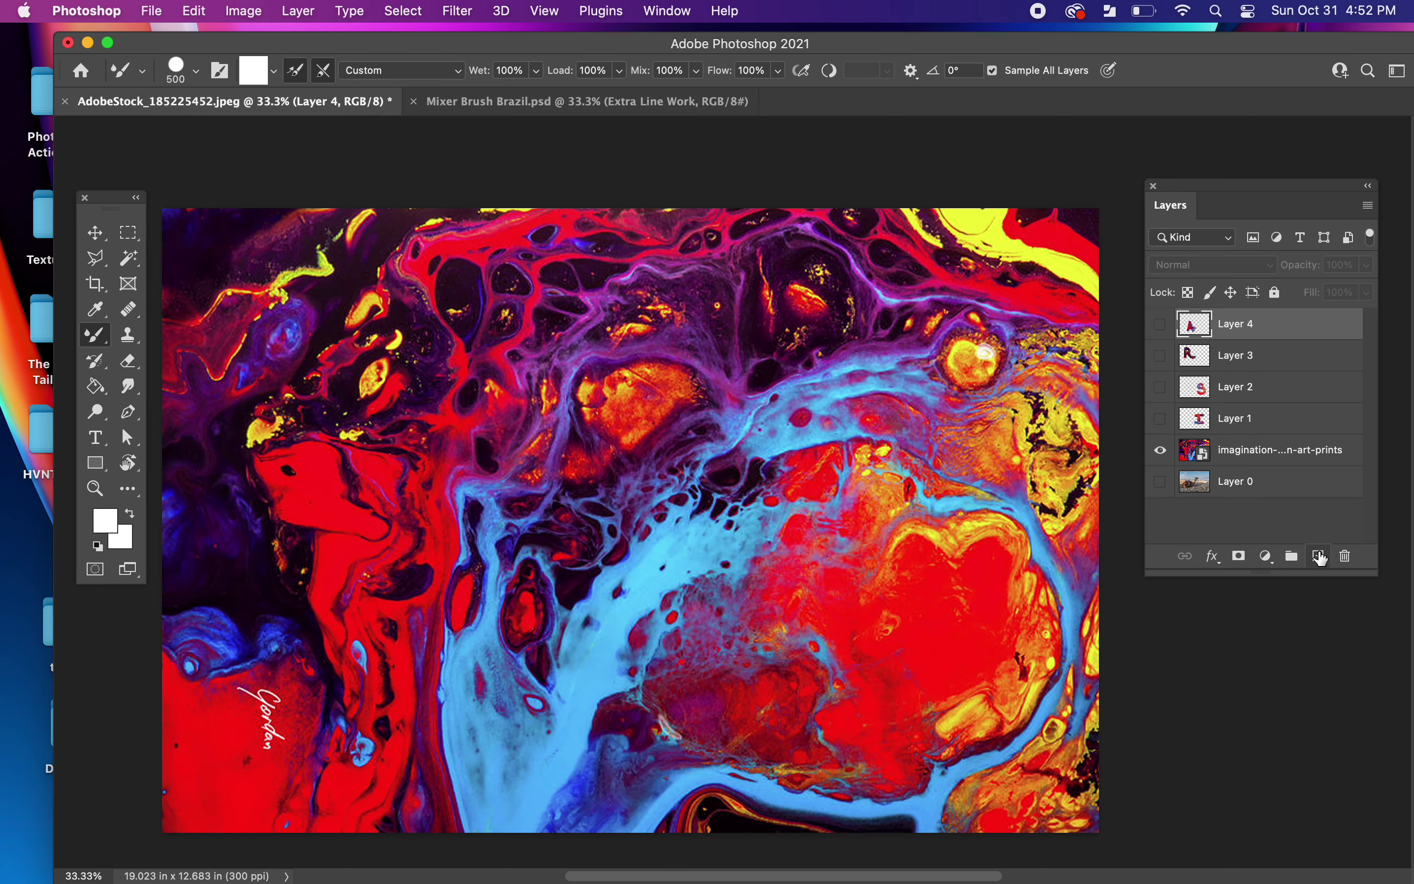
click(1317, 557)
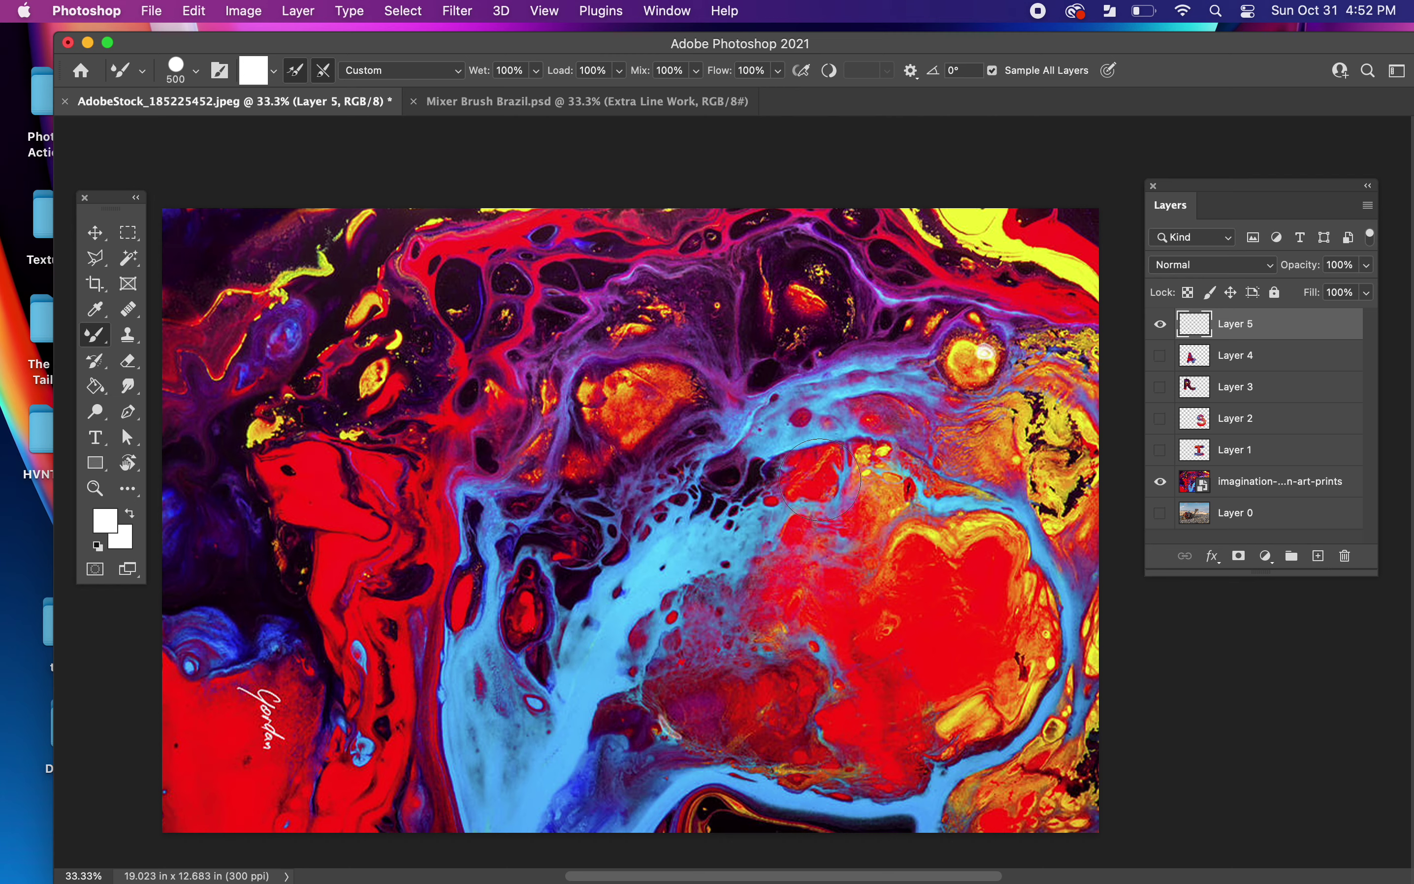
- Paint an E with its stem and top, middle and bottom arms, then hide that layer
drag(820, 480, 824, 710)
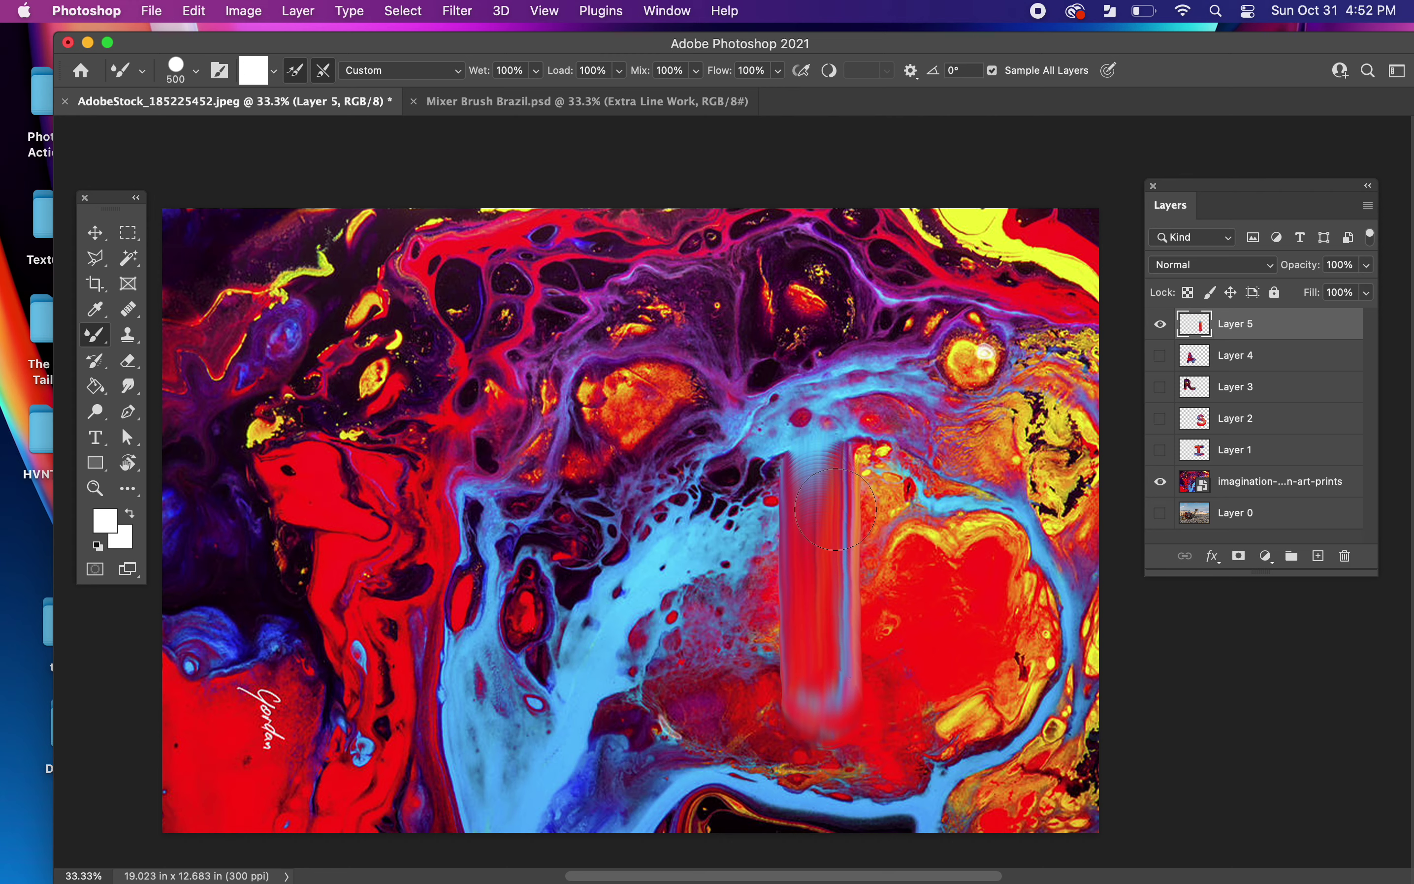
drag(820, 470, 975, 468)
drag(820, 587, 977, 593)
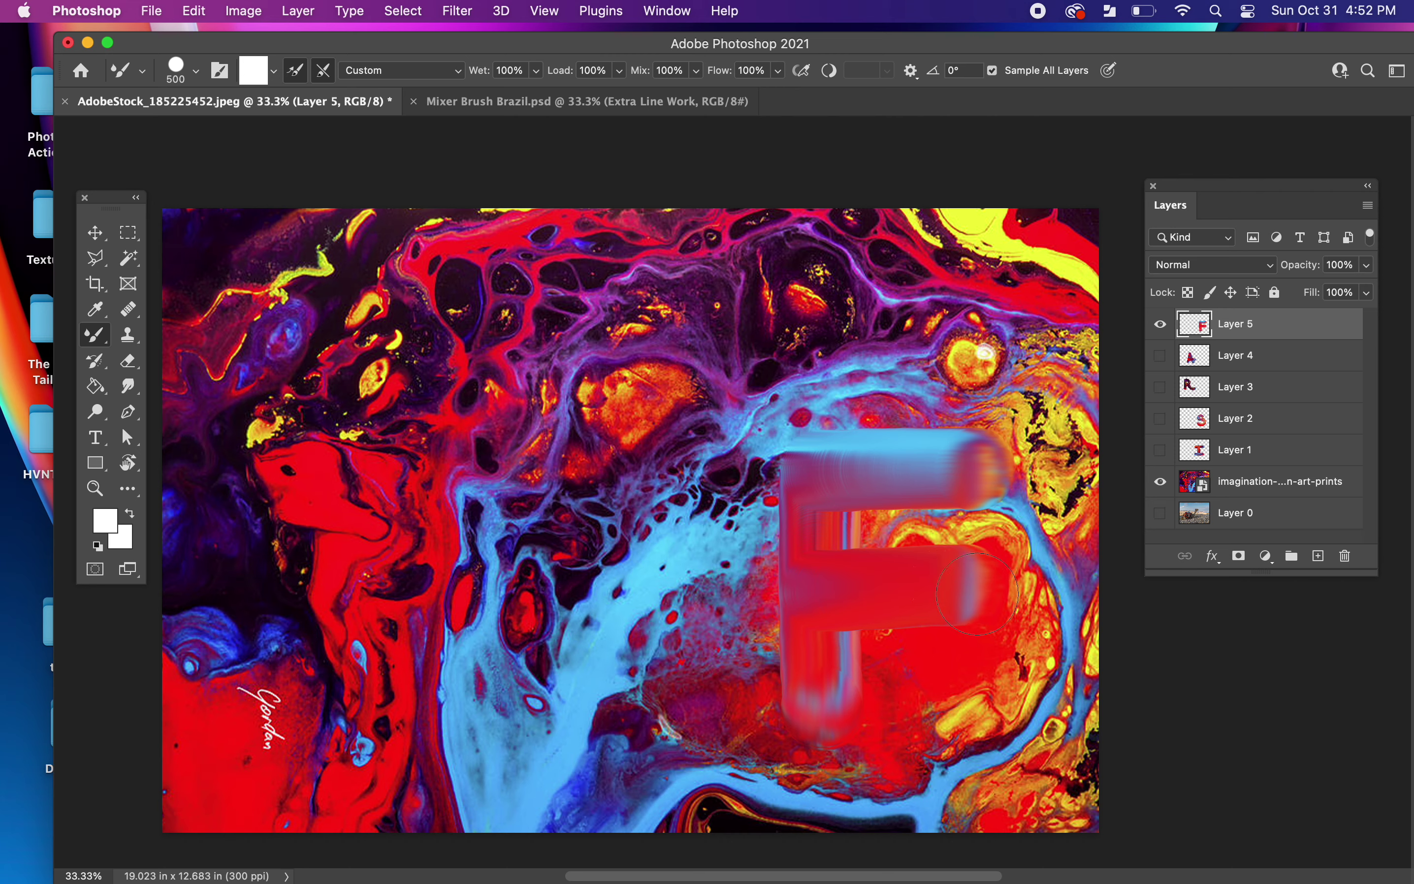
drag(810, 712, 1000, 712)
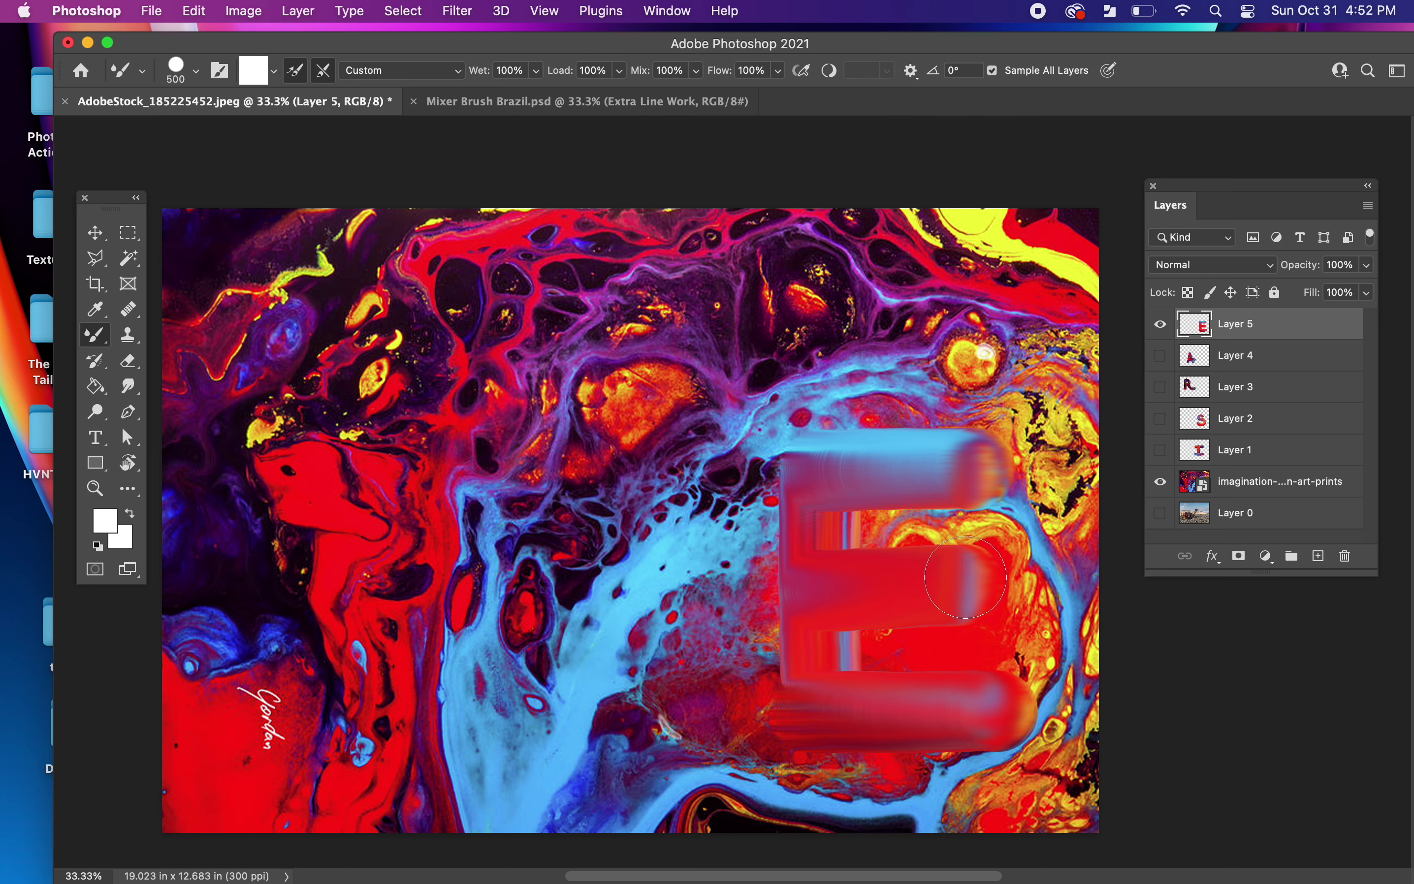
click(1160, 325)
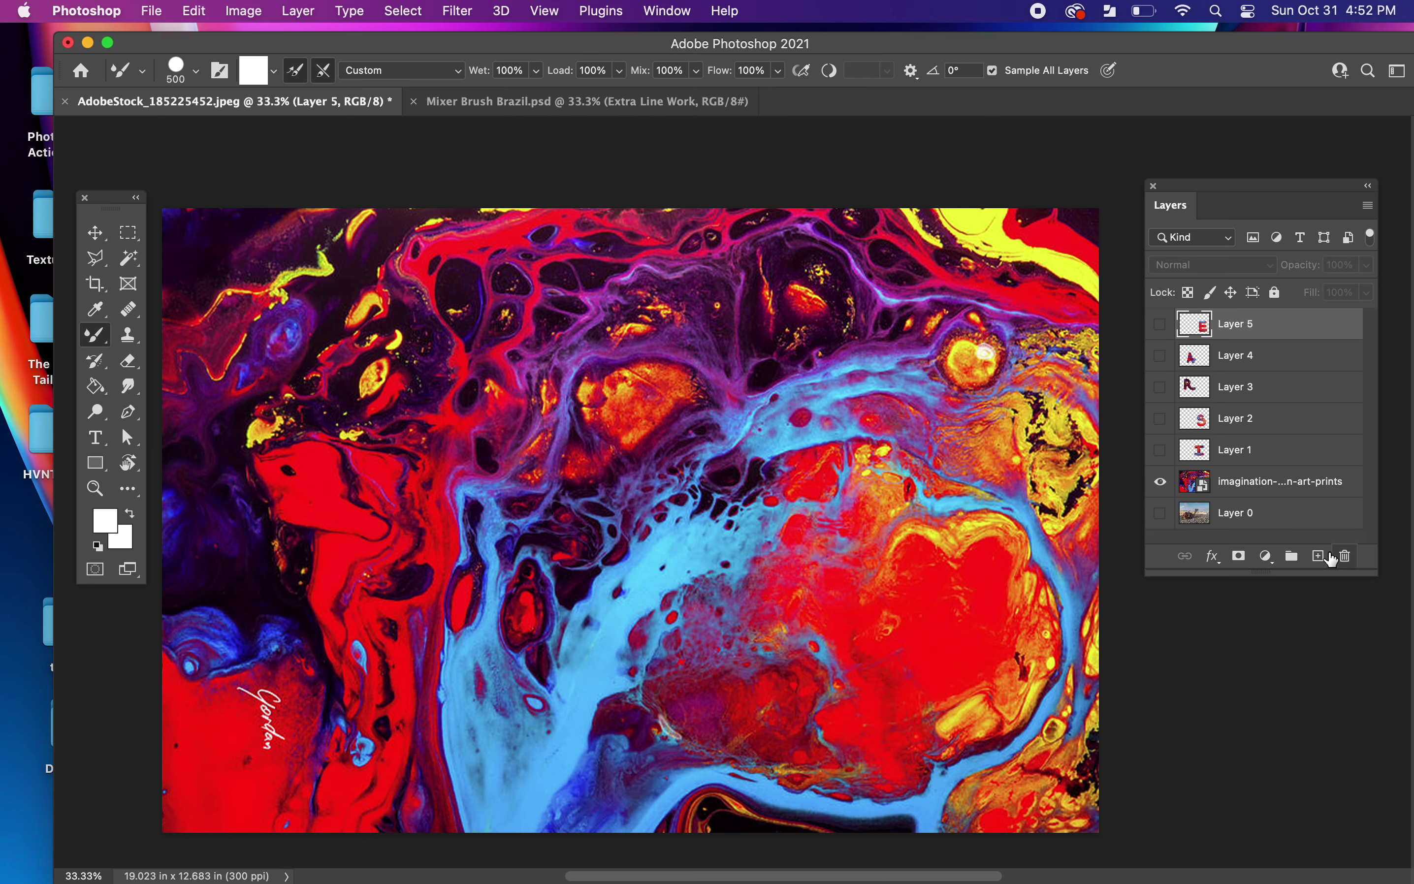
- On new Layer 6, paint an L whose bottom stroke is redone as a rightward curve
click(1318, 557)
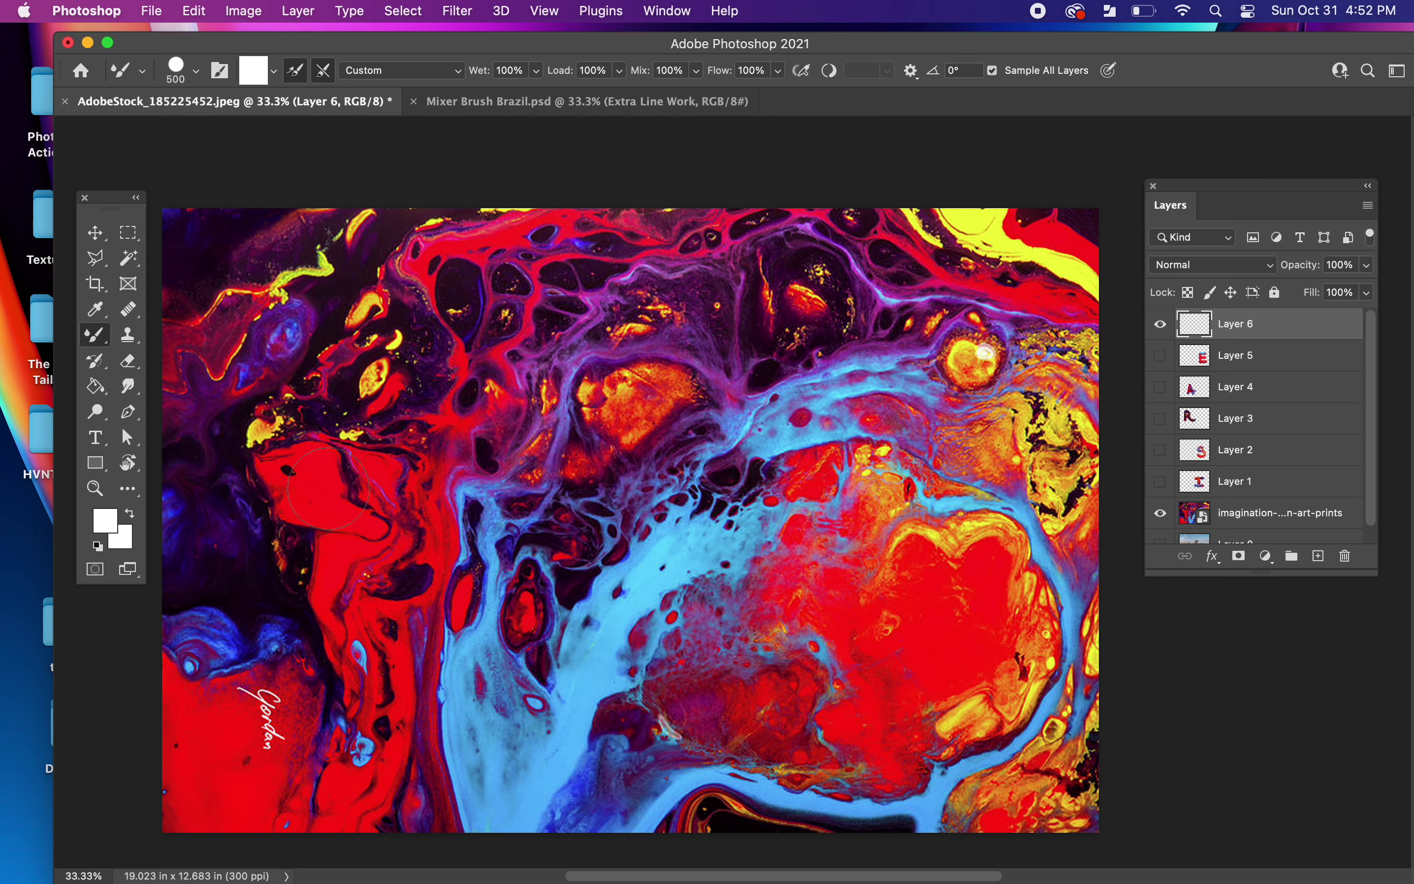
mouse_move(273, 420)
mouse_down()
mouse_move(274, 631)
mouse_move(296, 648)
mouse_move(280, 627)
mouse_move(488, 622)
mouse_up()
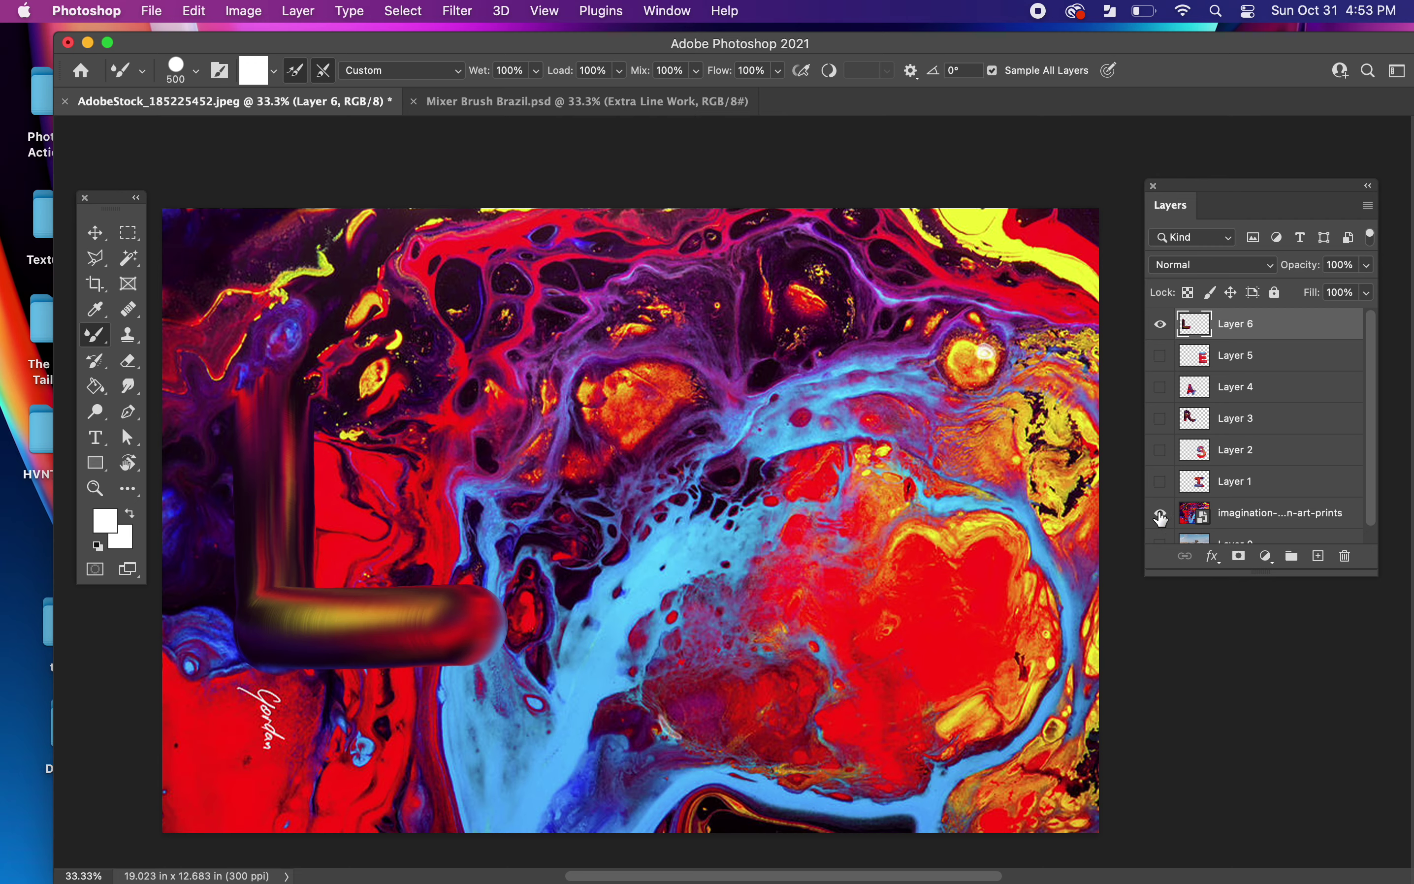
click(1162, 514)
click(1161, 516)
click(1162, 516)
click(1162, 516)
key(ctrl+z)
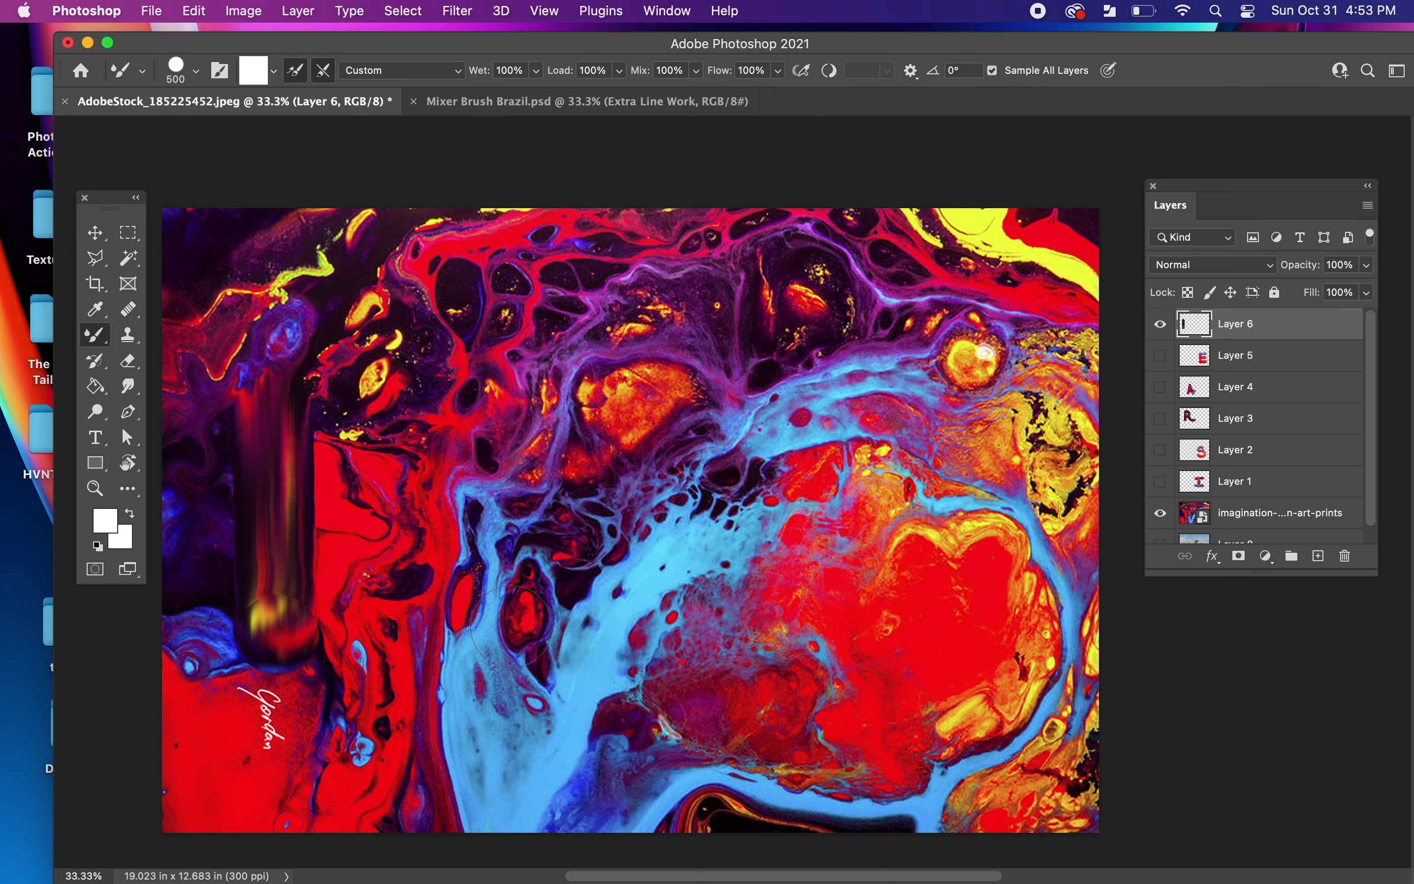
mouse_move(308, 632)
mouse_down()
mouse_move(266, 625)
mouse_move(307, 597)
mouse_move(362, 602)
mouse_move(508, 661)
mouse_move(611, 667)
mouse_up()
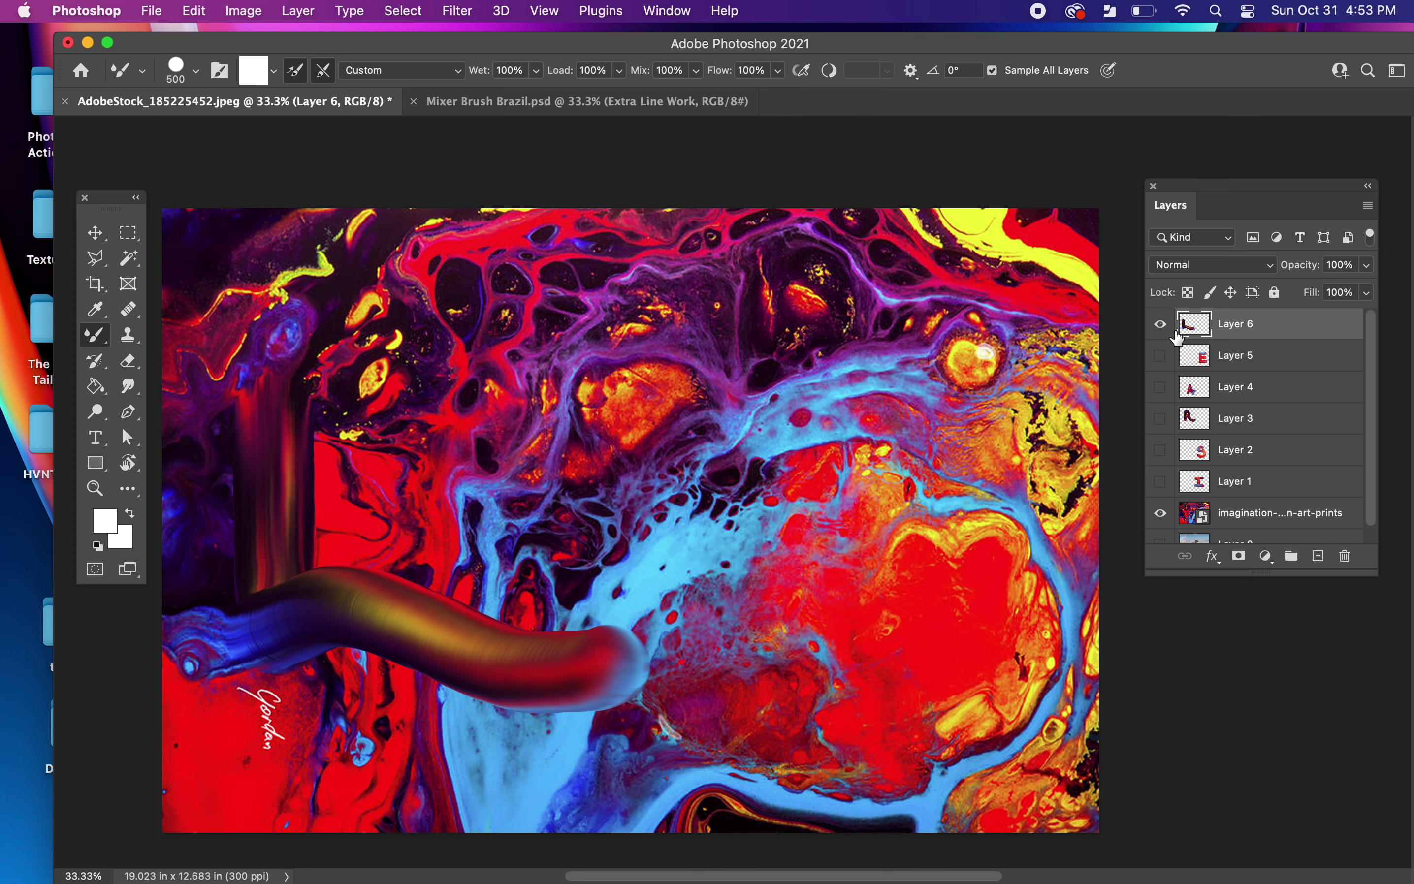
- Hide the background, show all letter layers, and scale all six letters down to about 70%
click(1160, 514)
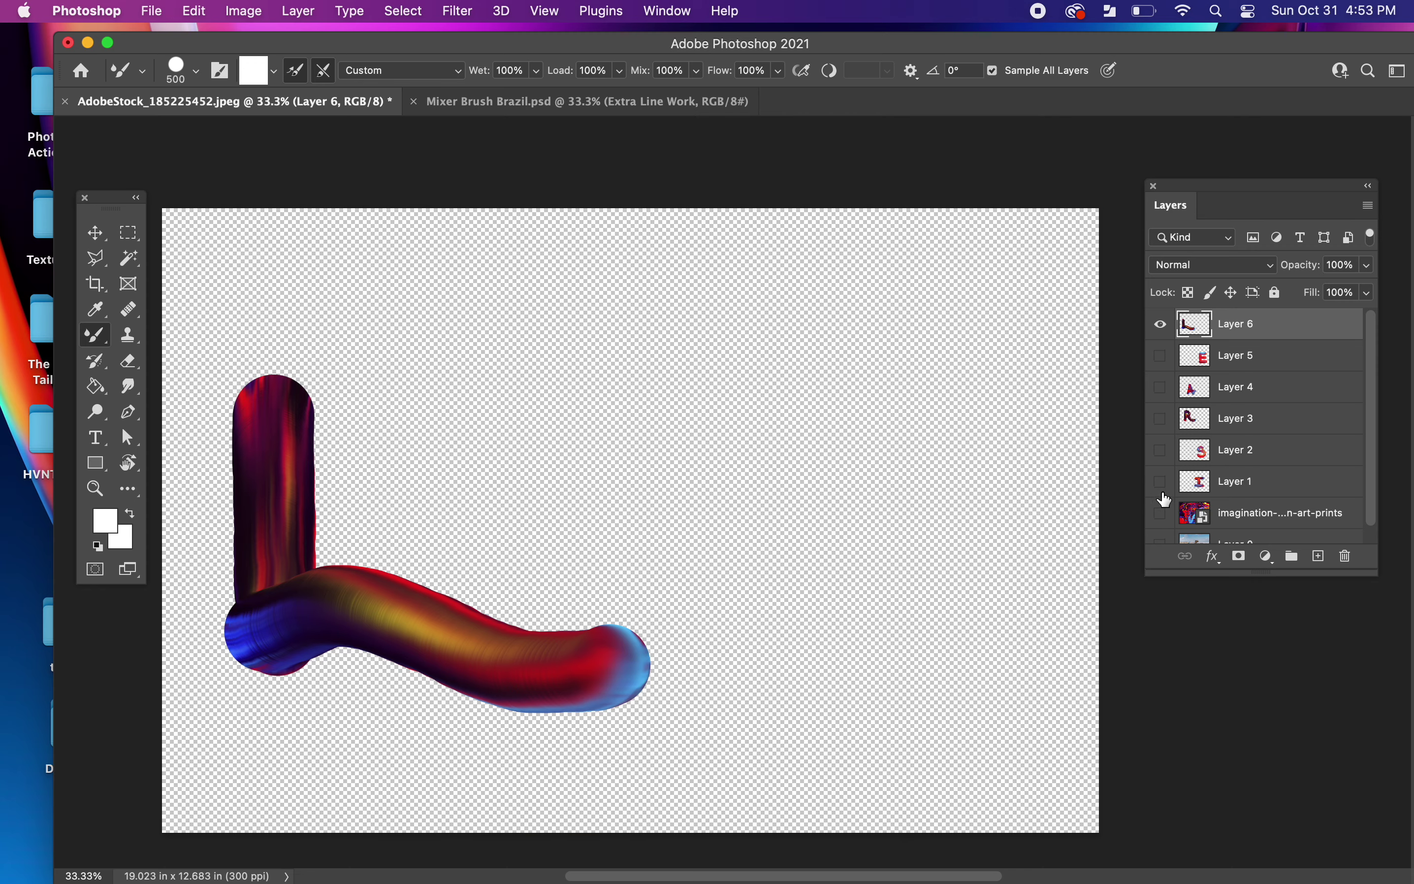
click(1161, 358)
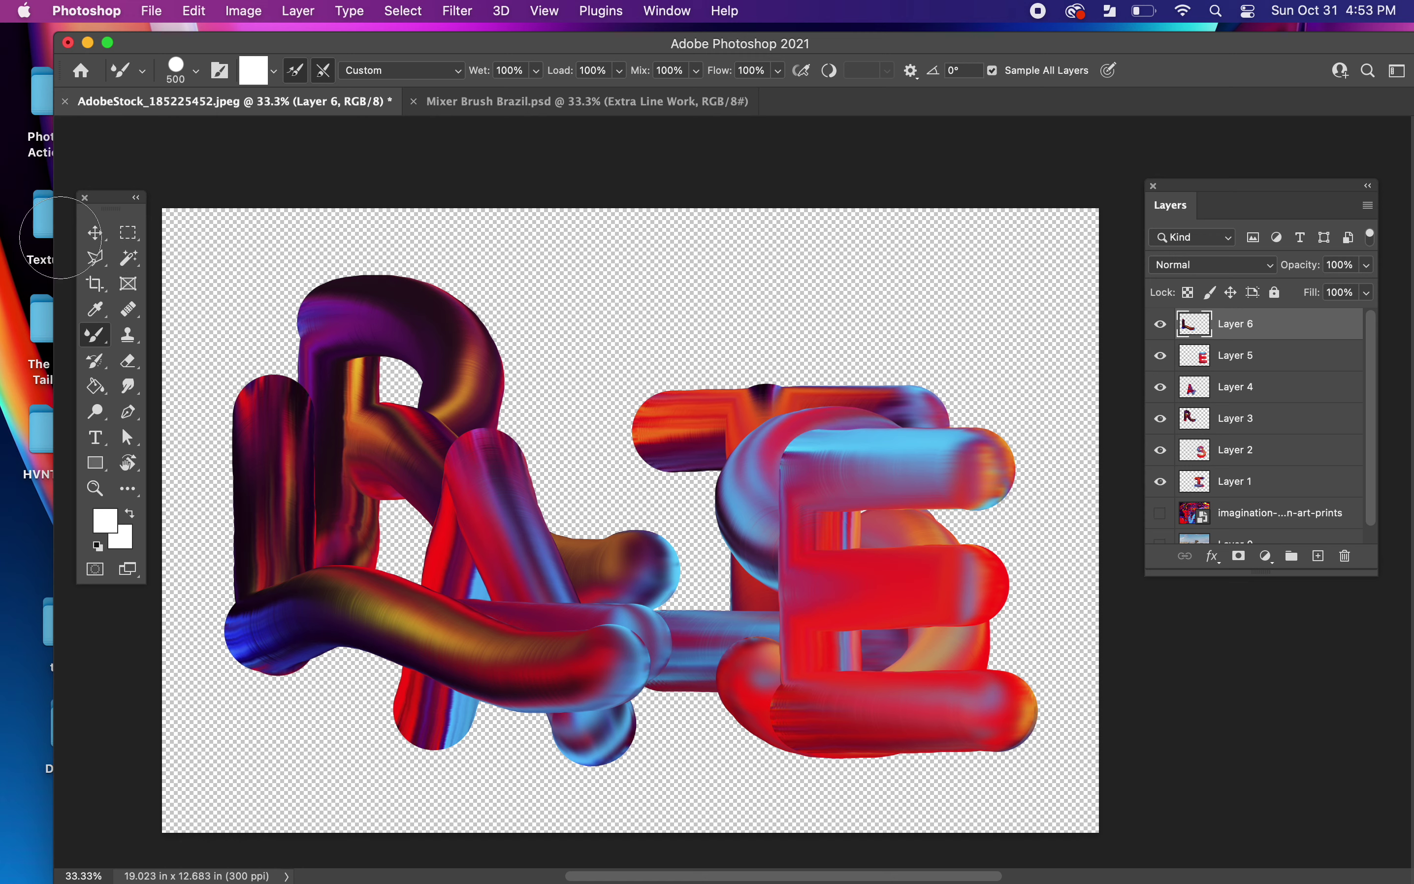
click(96, 233)
drag(118, 206, 129, 183)
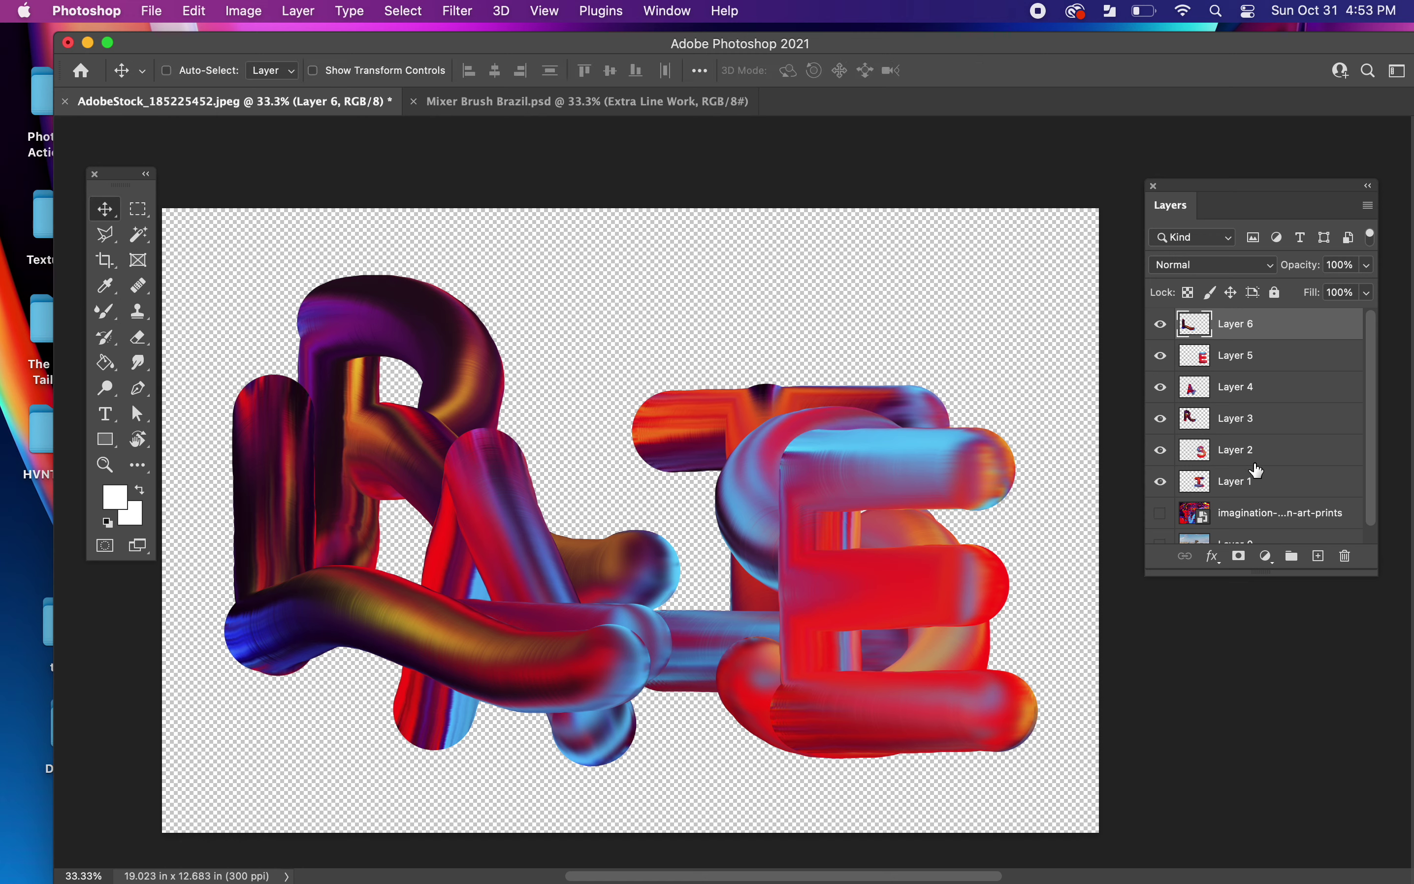
shift+click(1261, 485)
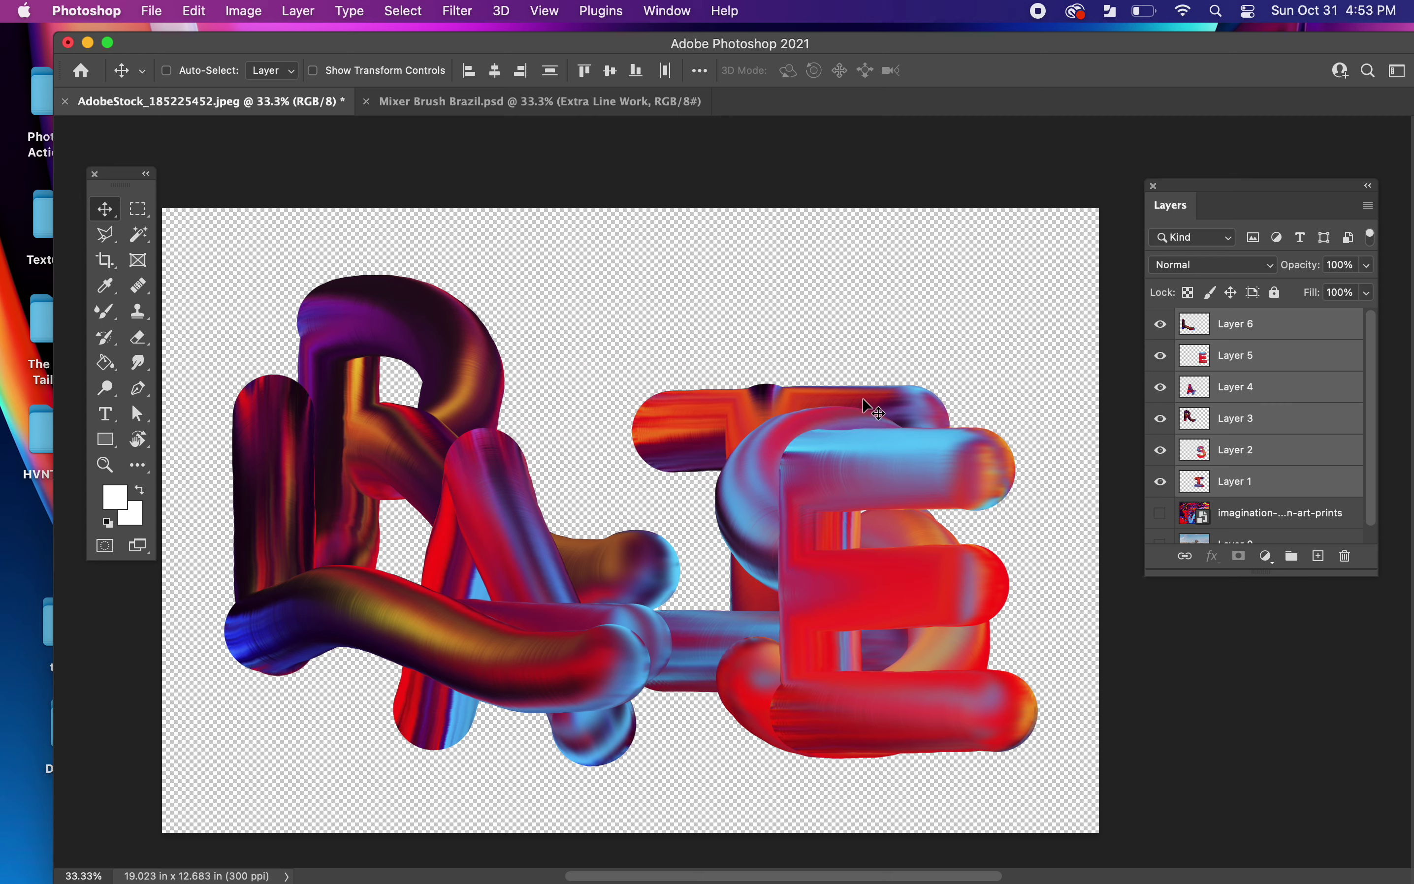
key(super+t)
drag(1038, 273, 762, 442)
key(Return)
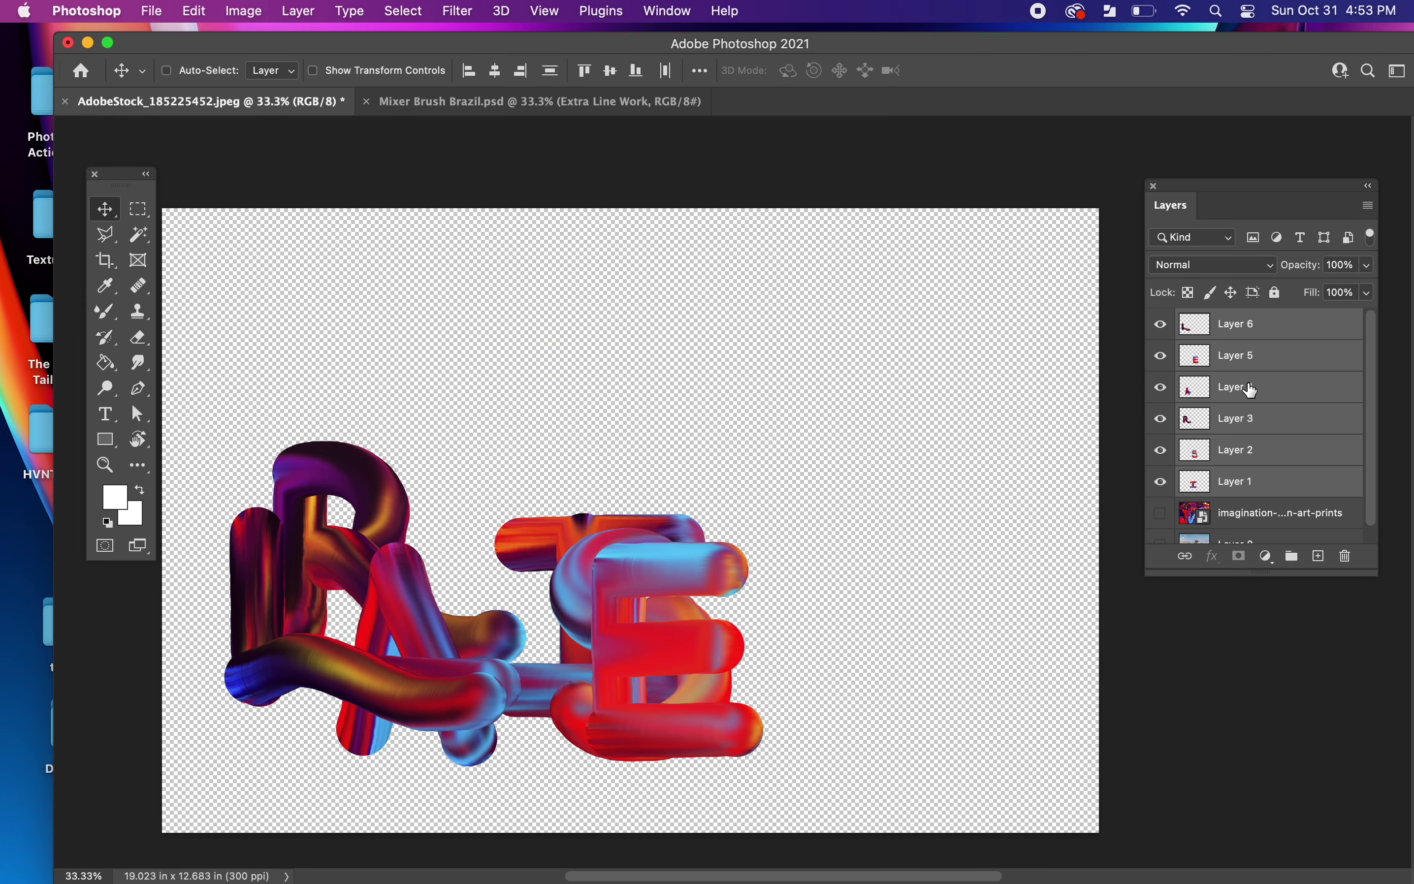
- Move the I, S and R up into a top row at the upper left
click(1252, 392)
click(1252, 475)
drag(820, 578, 407, 371)
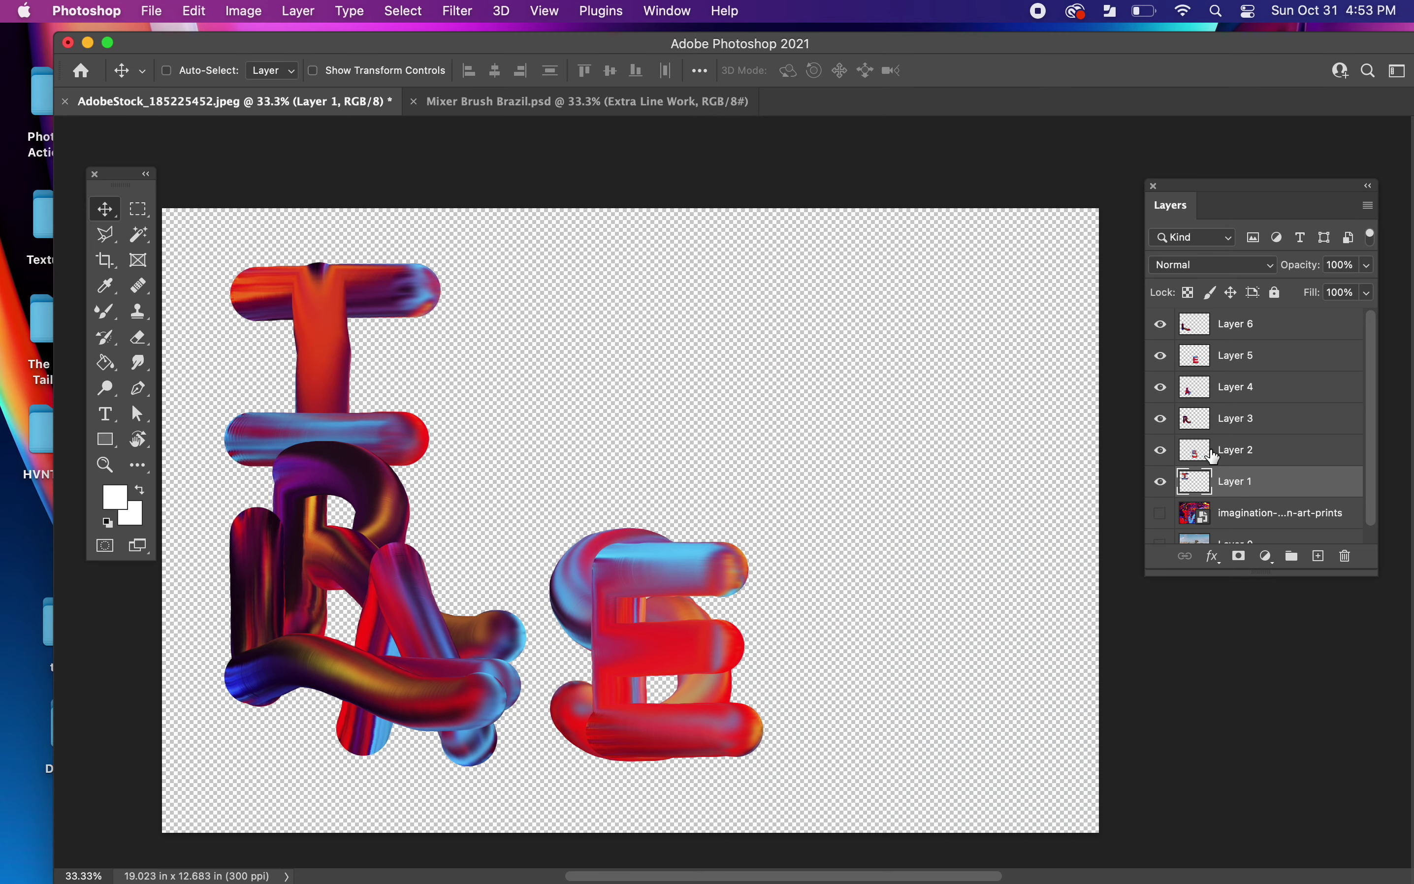
click(1213, 456)
drag(425, 652, 235, 368)
click(1257, 428)
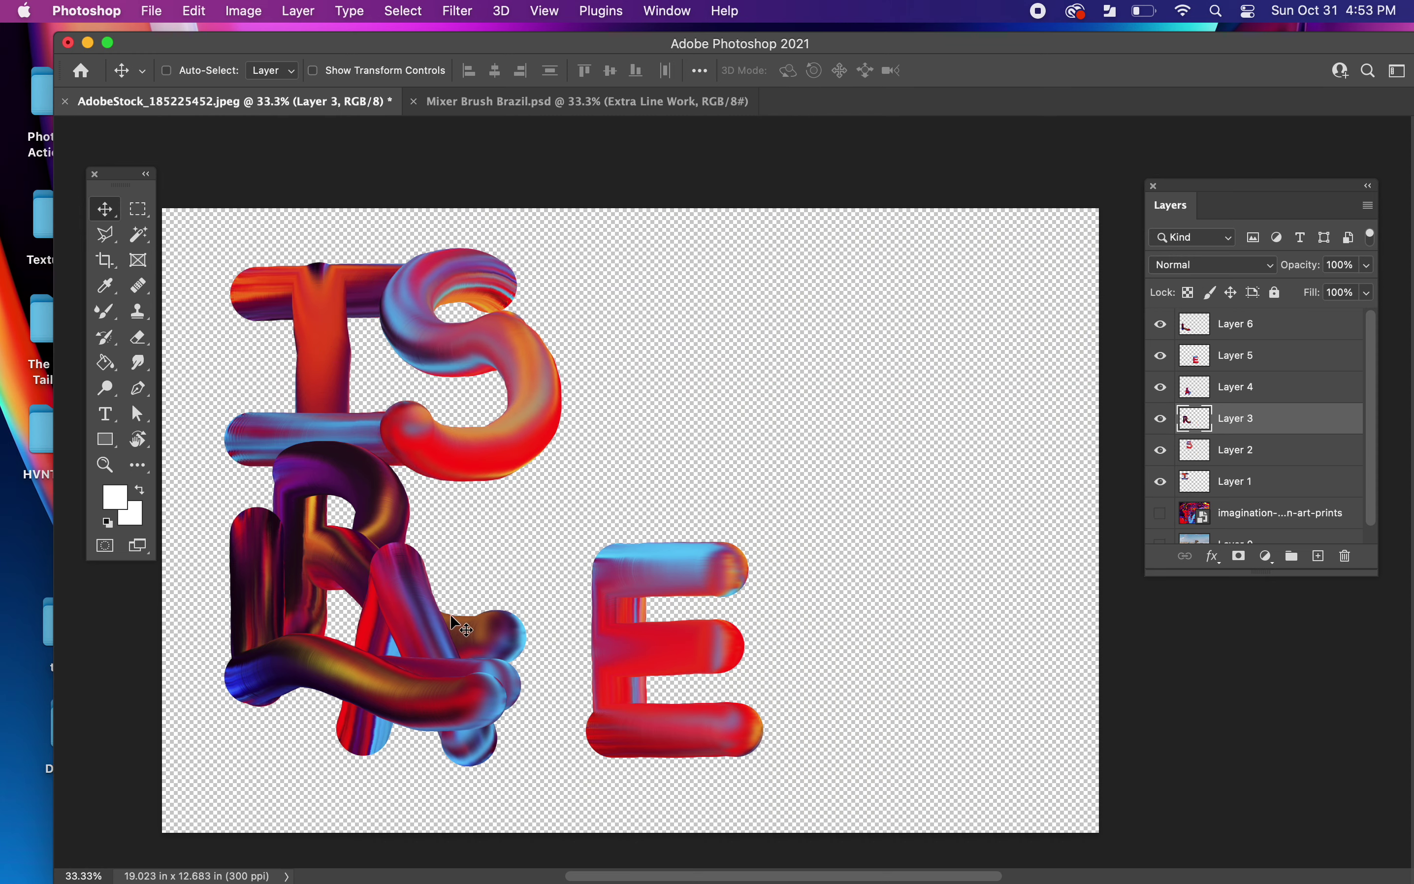
drag(339, 555, 563, 354)
- Enlarge the R to about 109%, stack its layer behind the S, and nudge it beside the S
key(super+t)
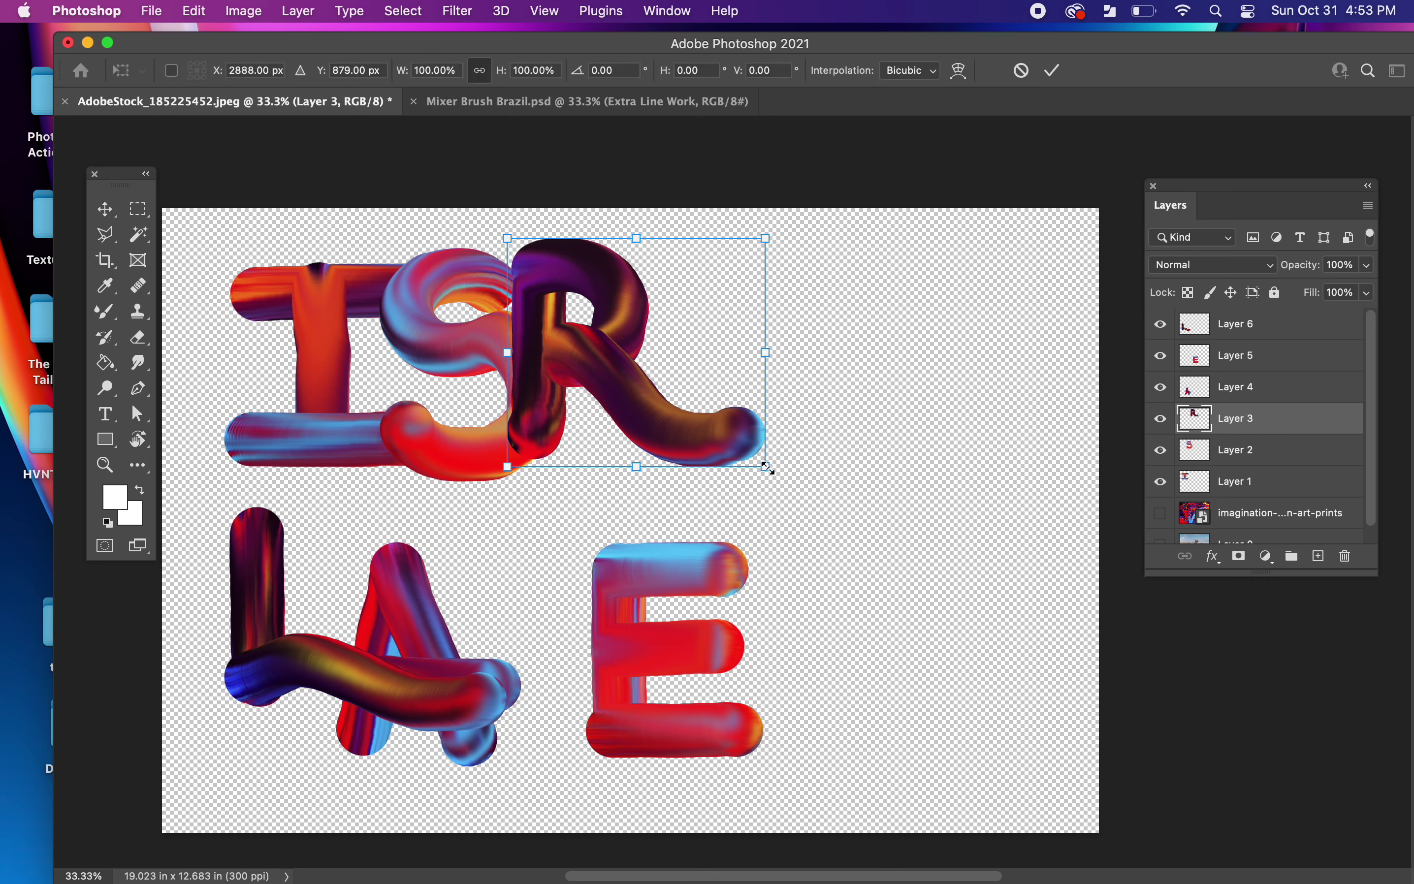
drag(766, 467, 792, 489)
key(Return)
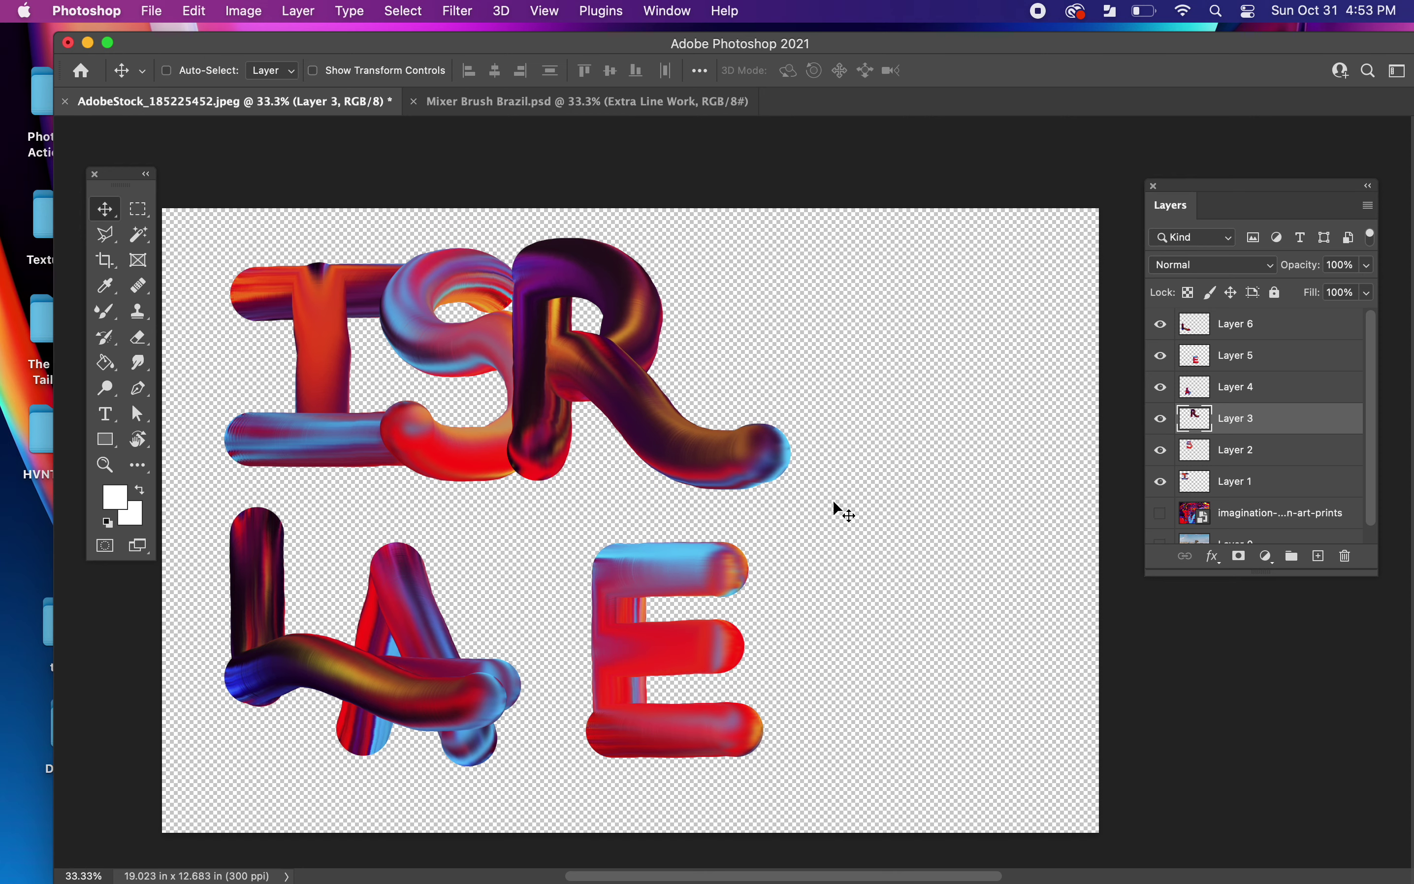
drag(1269, 439, 1292, 462)
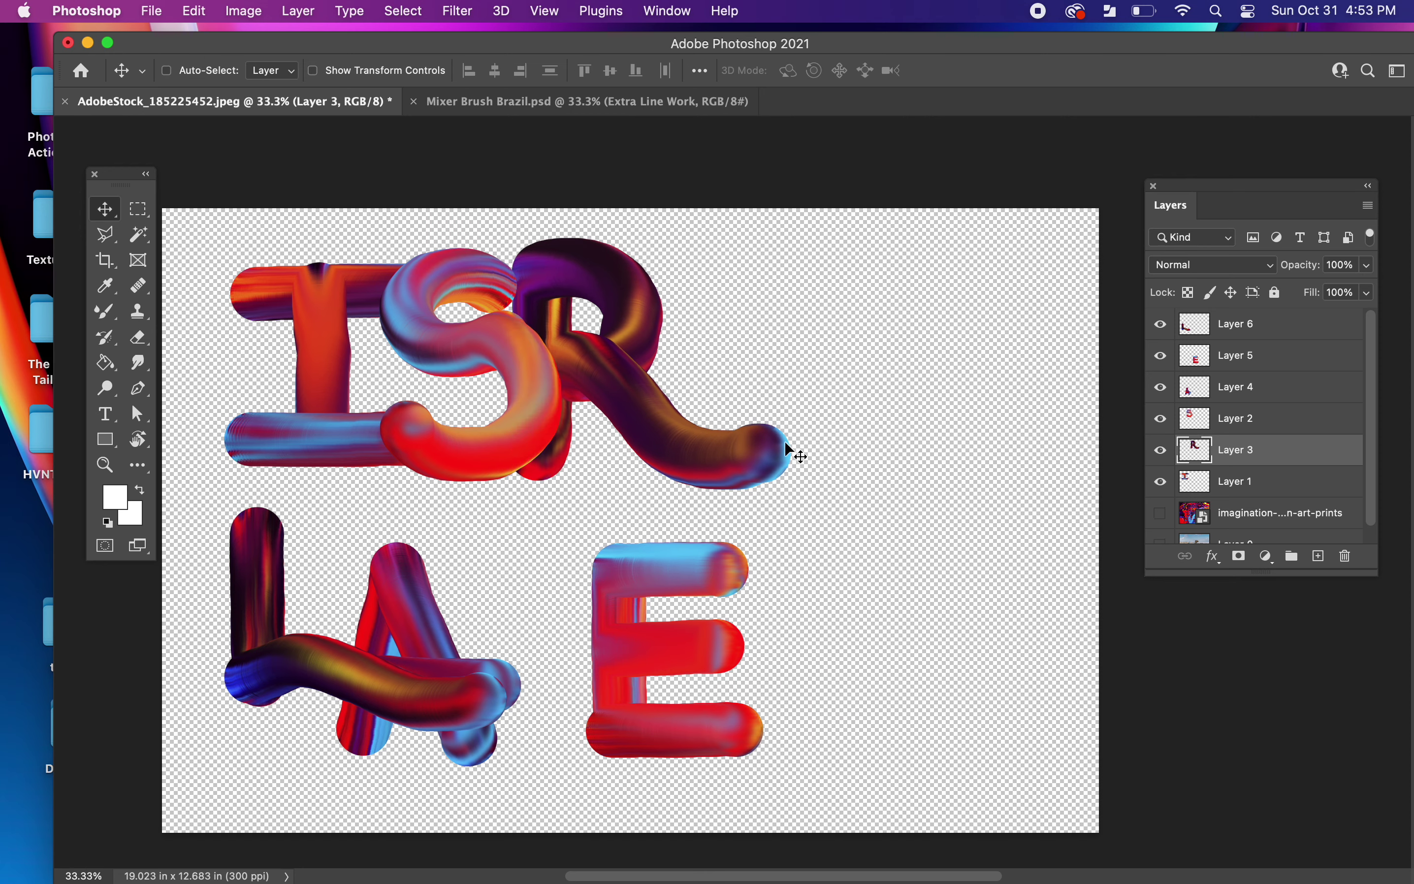
drag(795, 455, 773, 456)
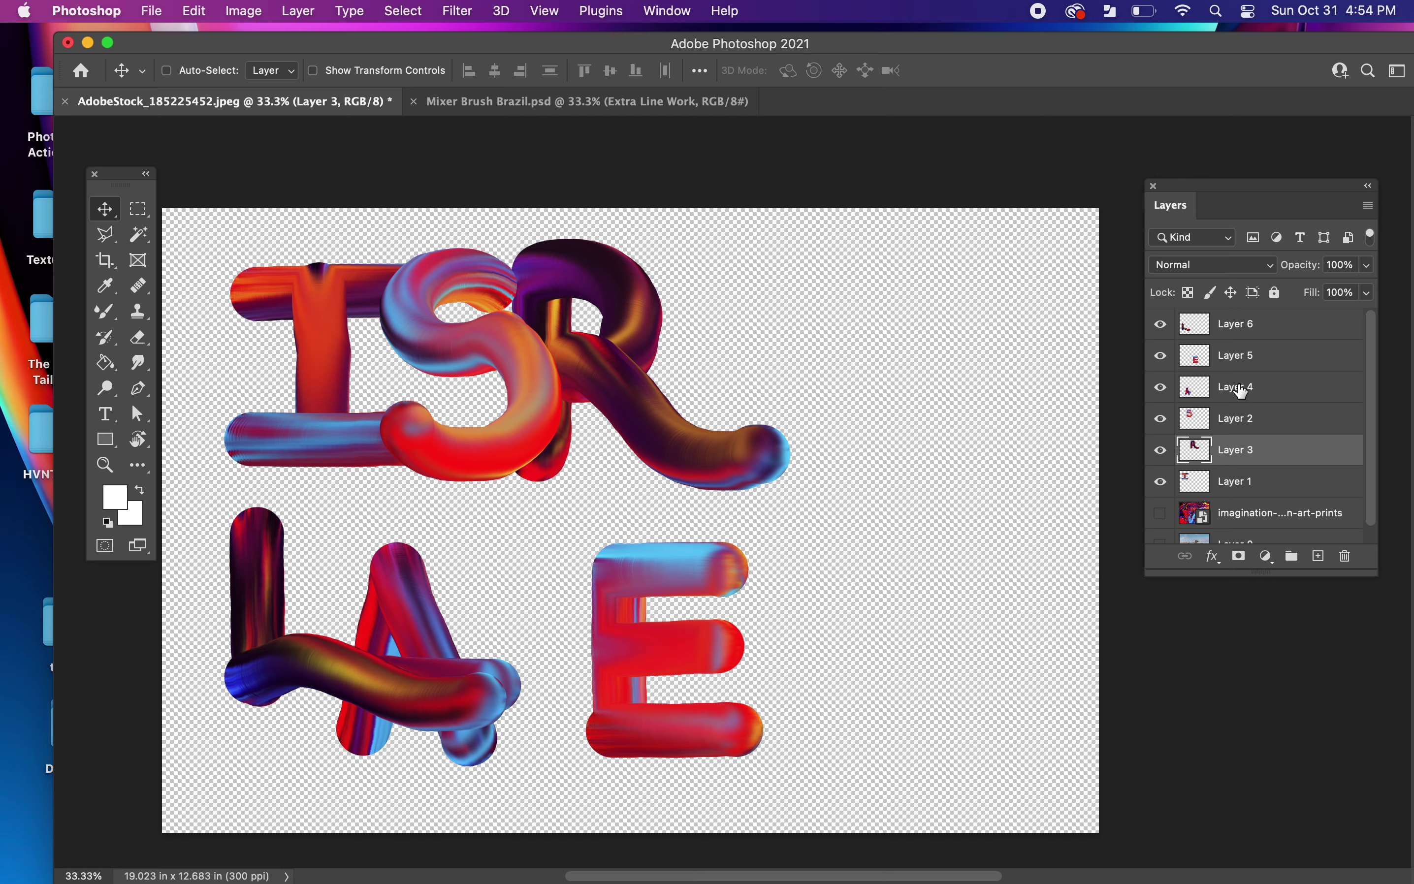
- Move the A up to the right of the R and enlarge it to 112.27%
click(1242, 392)
drag(417, 648, 727, 354)
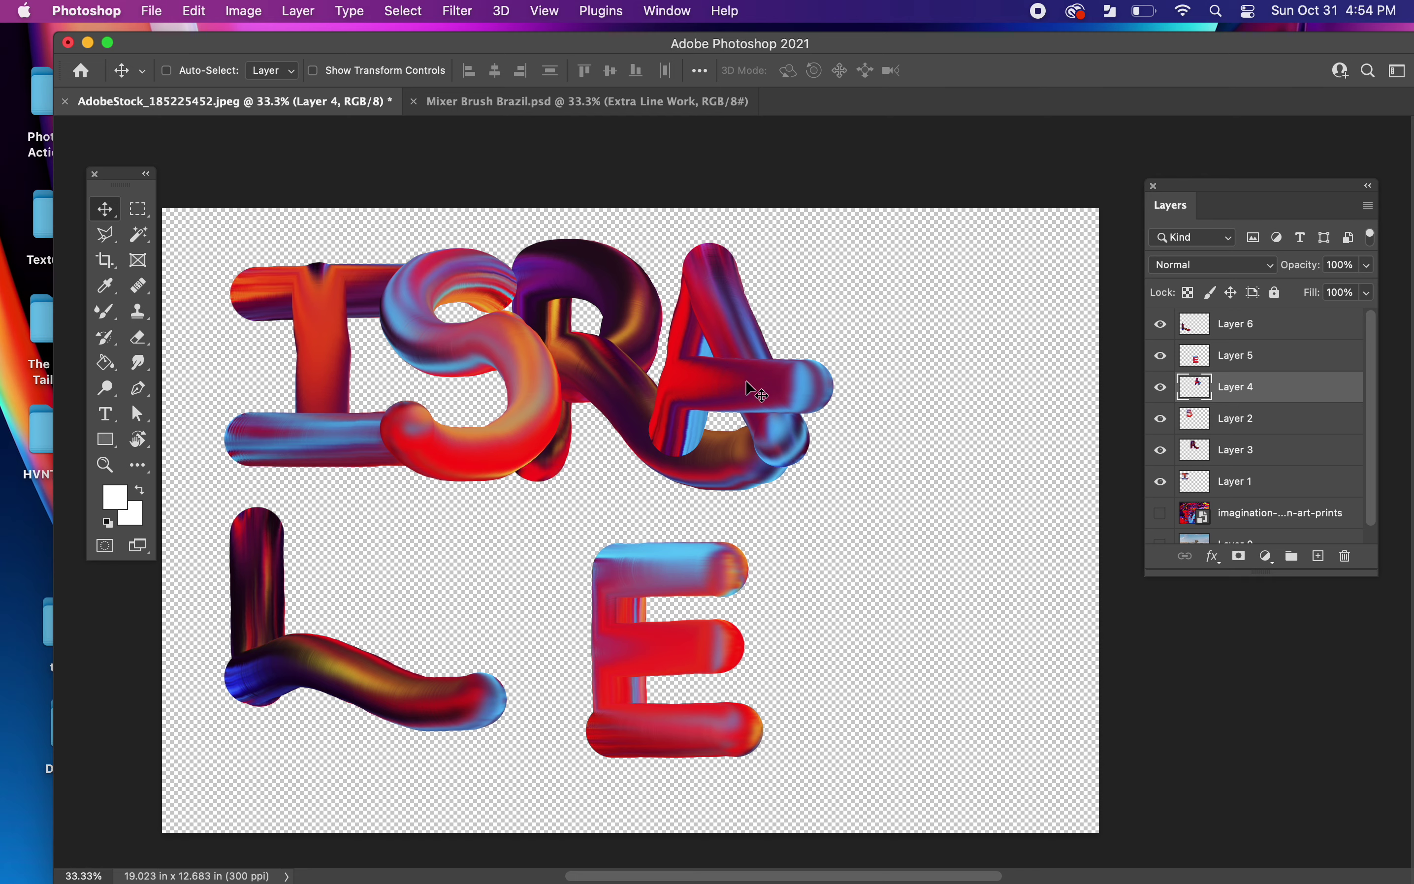
key(super+t)
drag(650, 467, 627, 497)
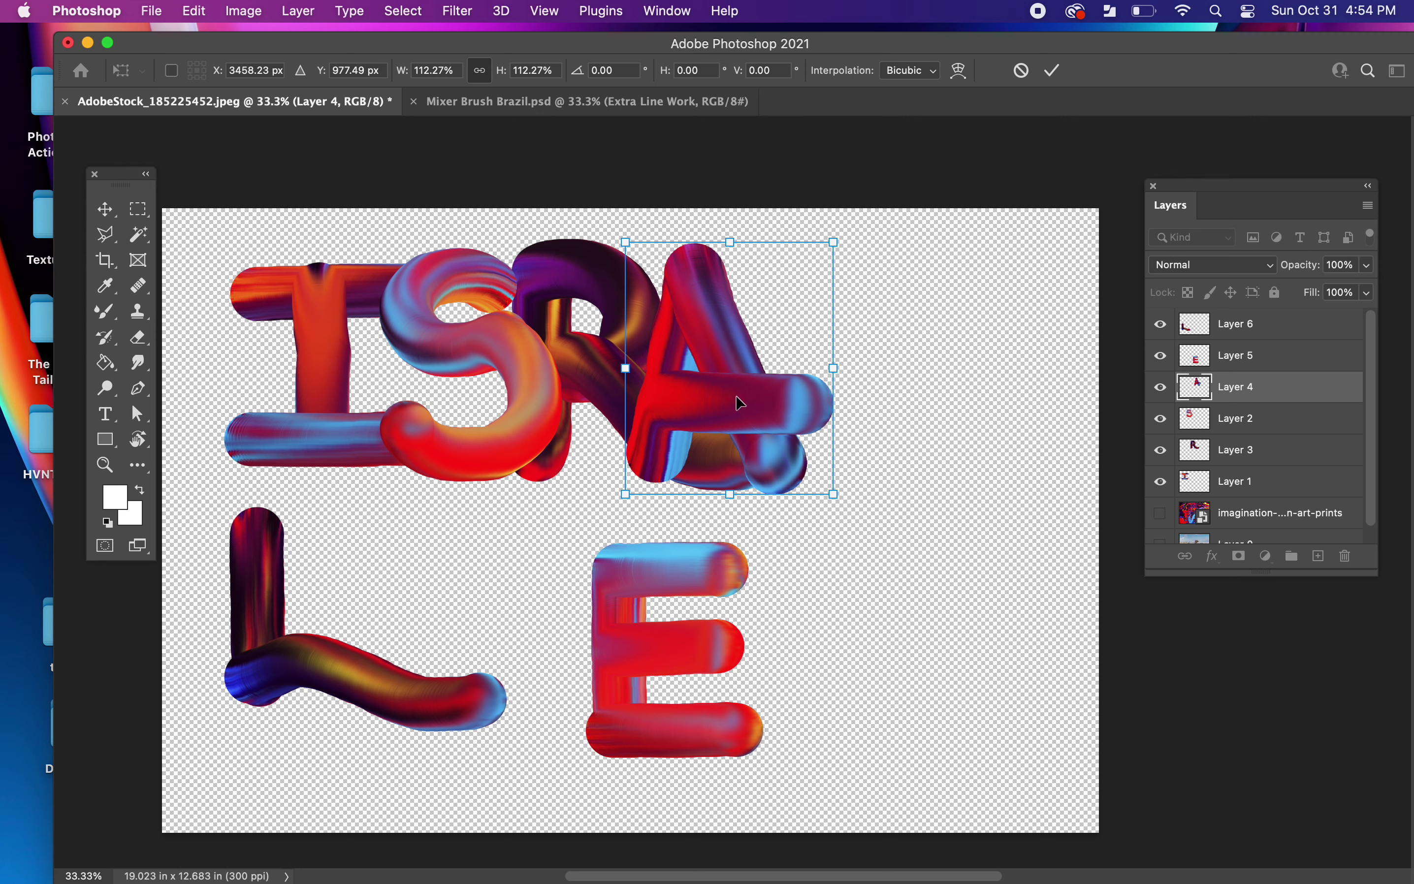
drag(735, 402, 749, 407)
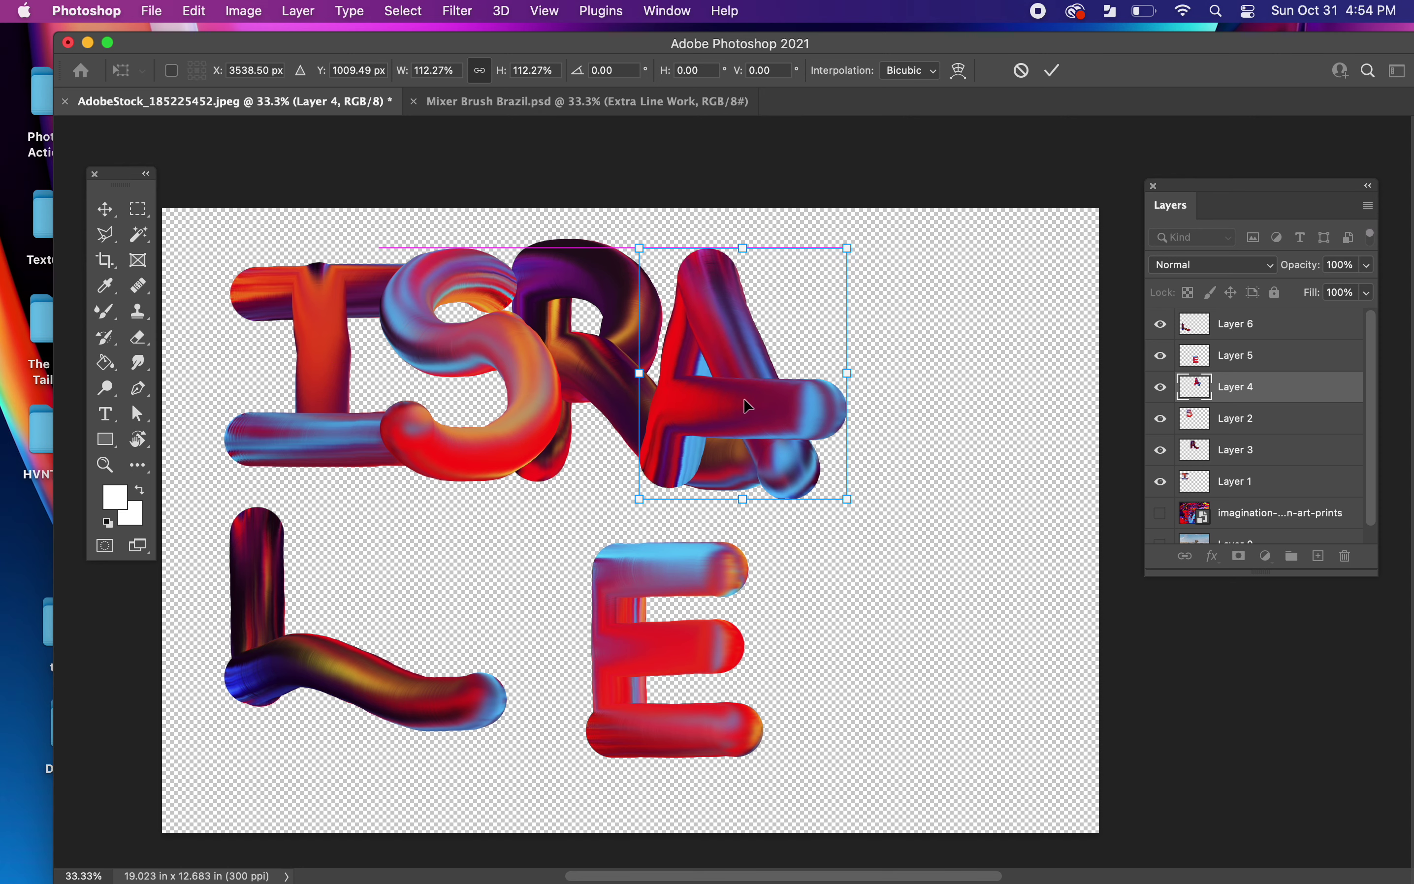
key(Return)
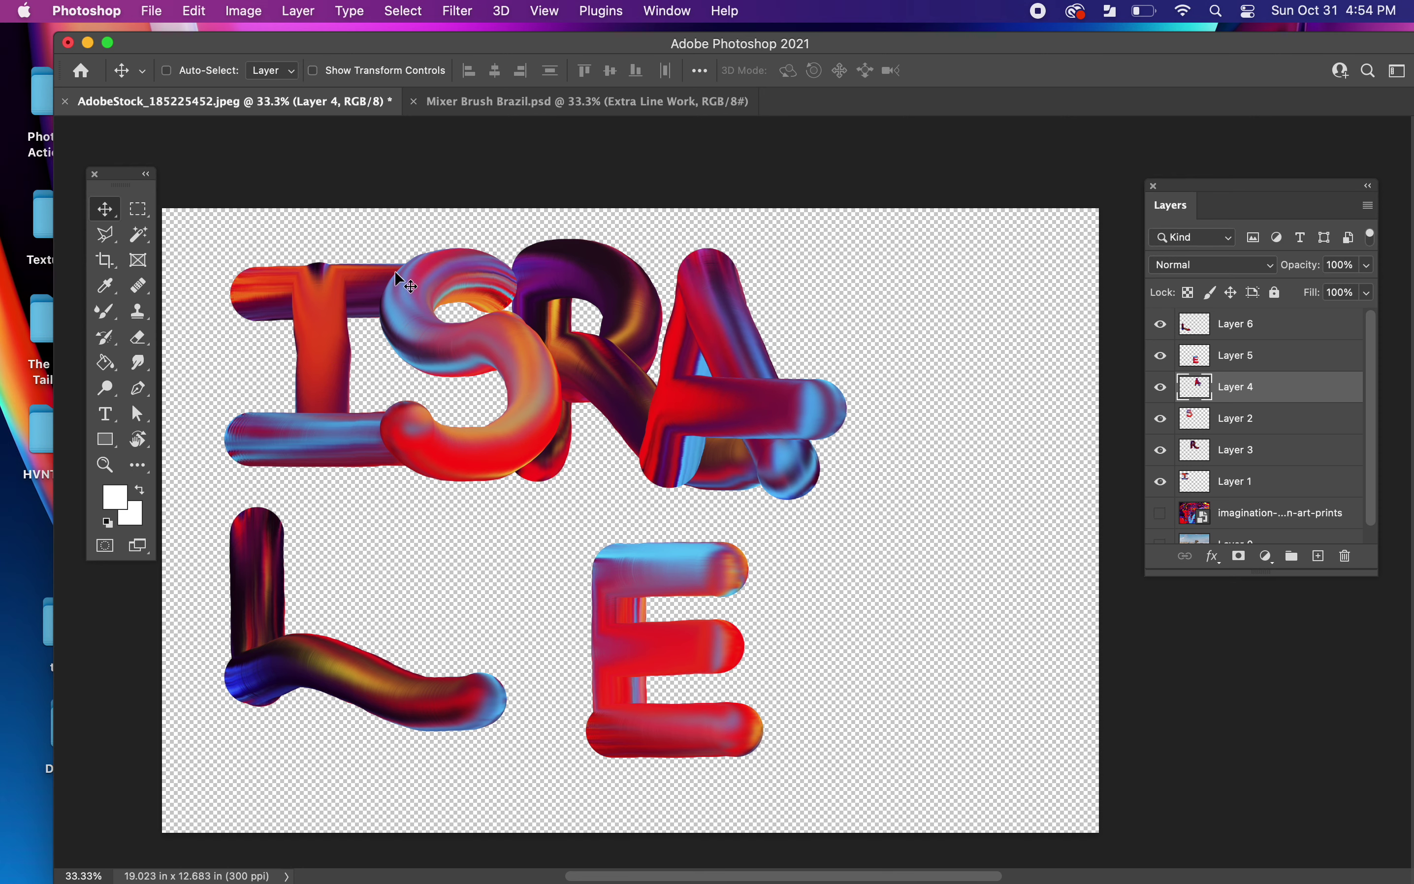
- Turn on View > Rulers and drag horizontal guides above and below the top ISRA row
click(546, 11)
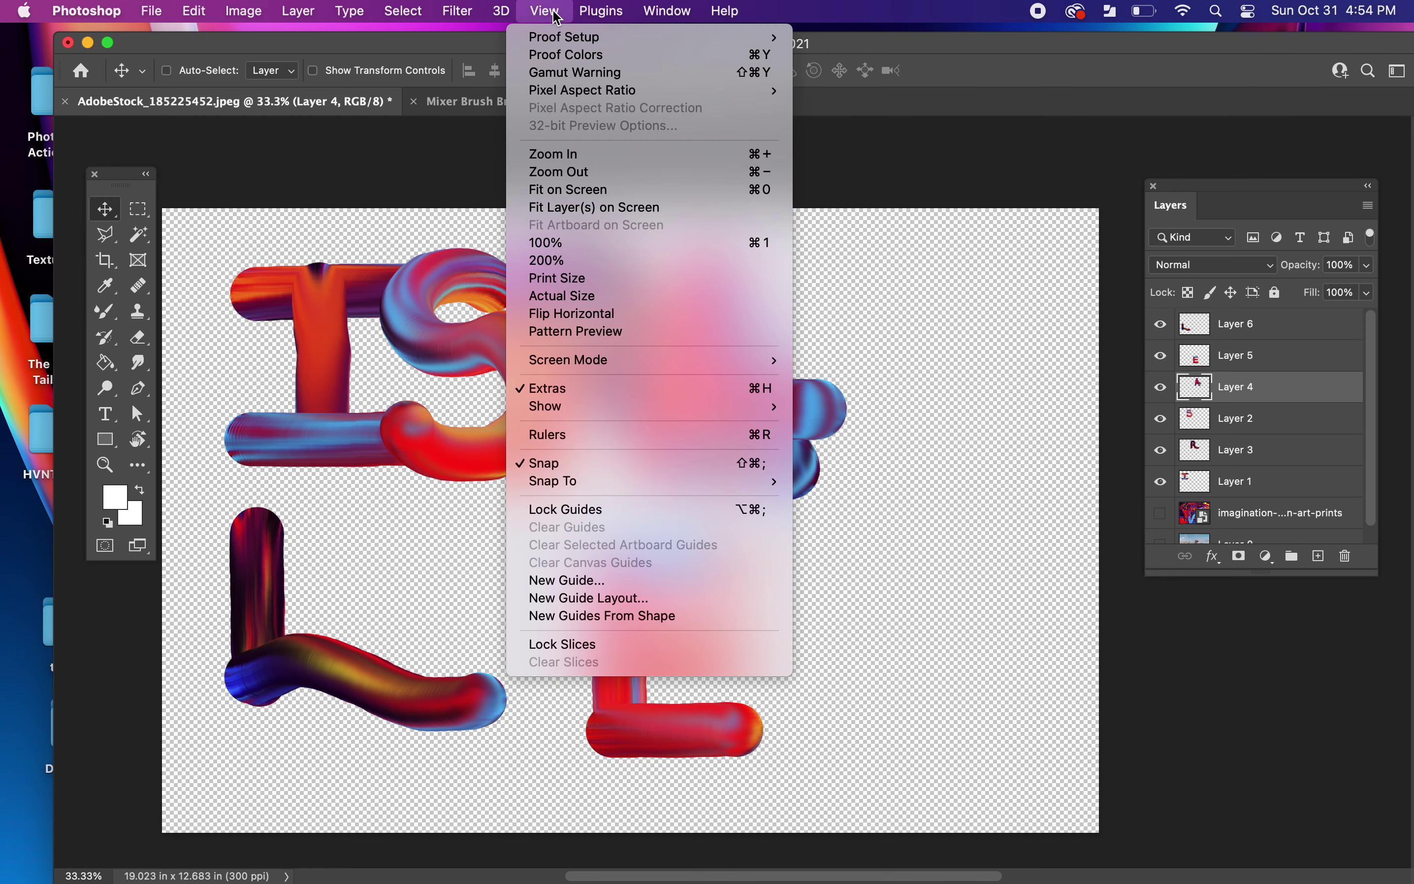
mouse_move(622, 410)
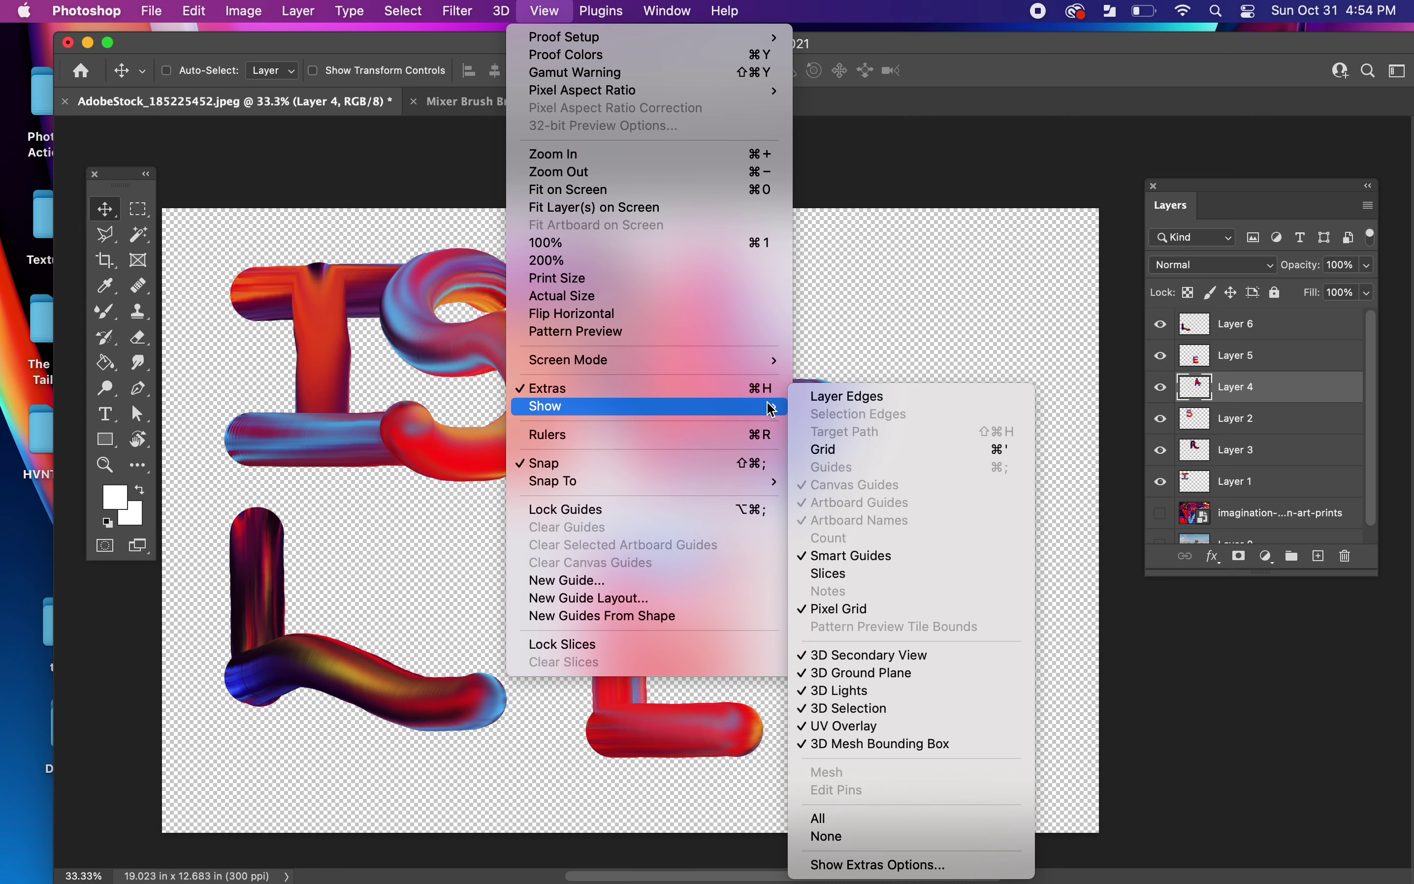
click(575, 447)
drag(465, 132, 468, 245)
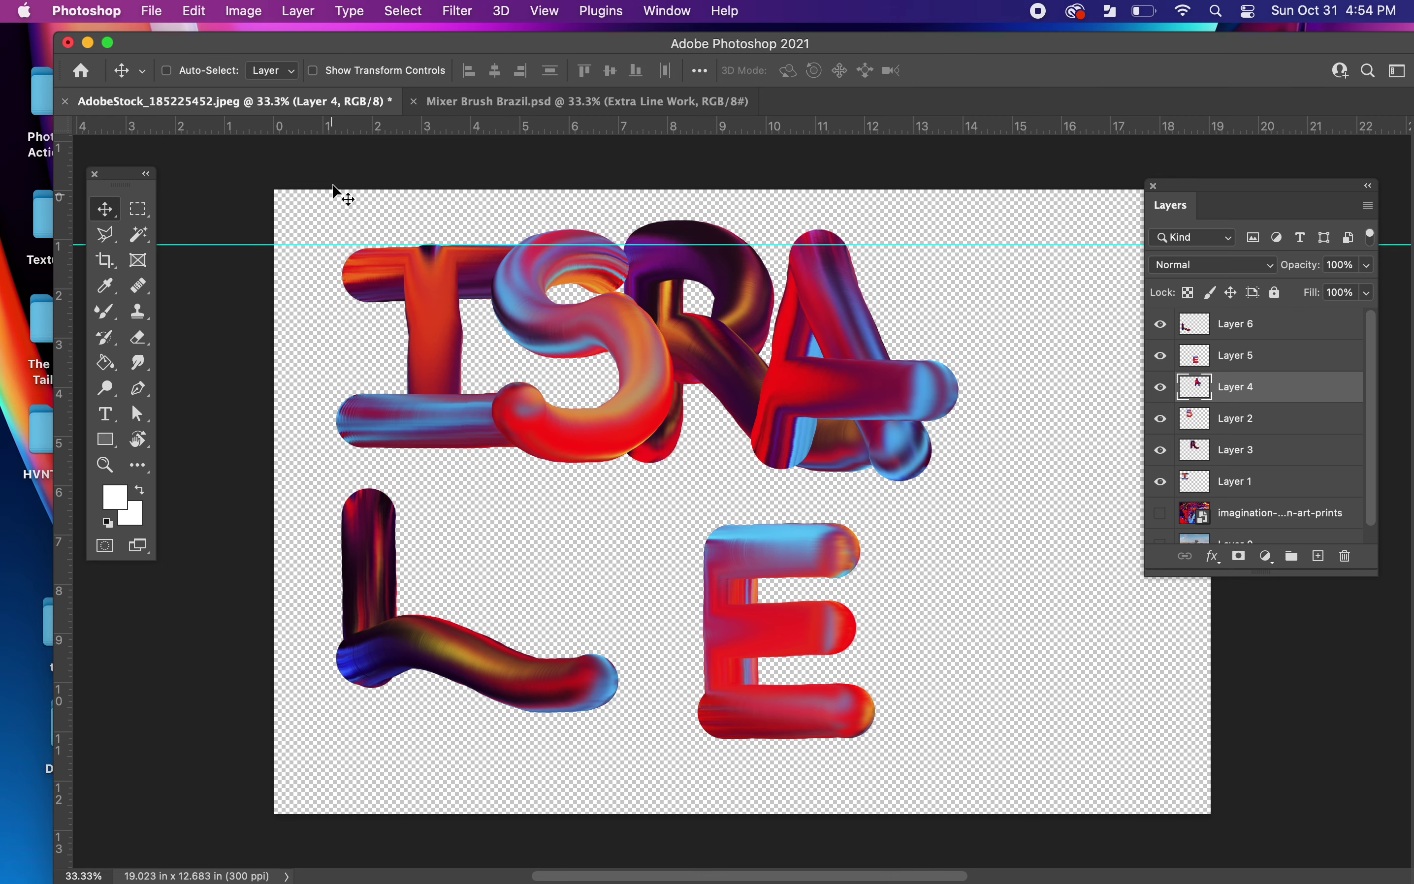
drag(345, 126, 370, 460)
- Enlarge the I on Layer 1 with Free Transform so it spans the guides
click(1255, 482)
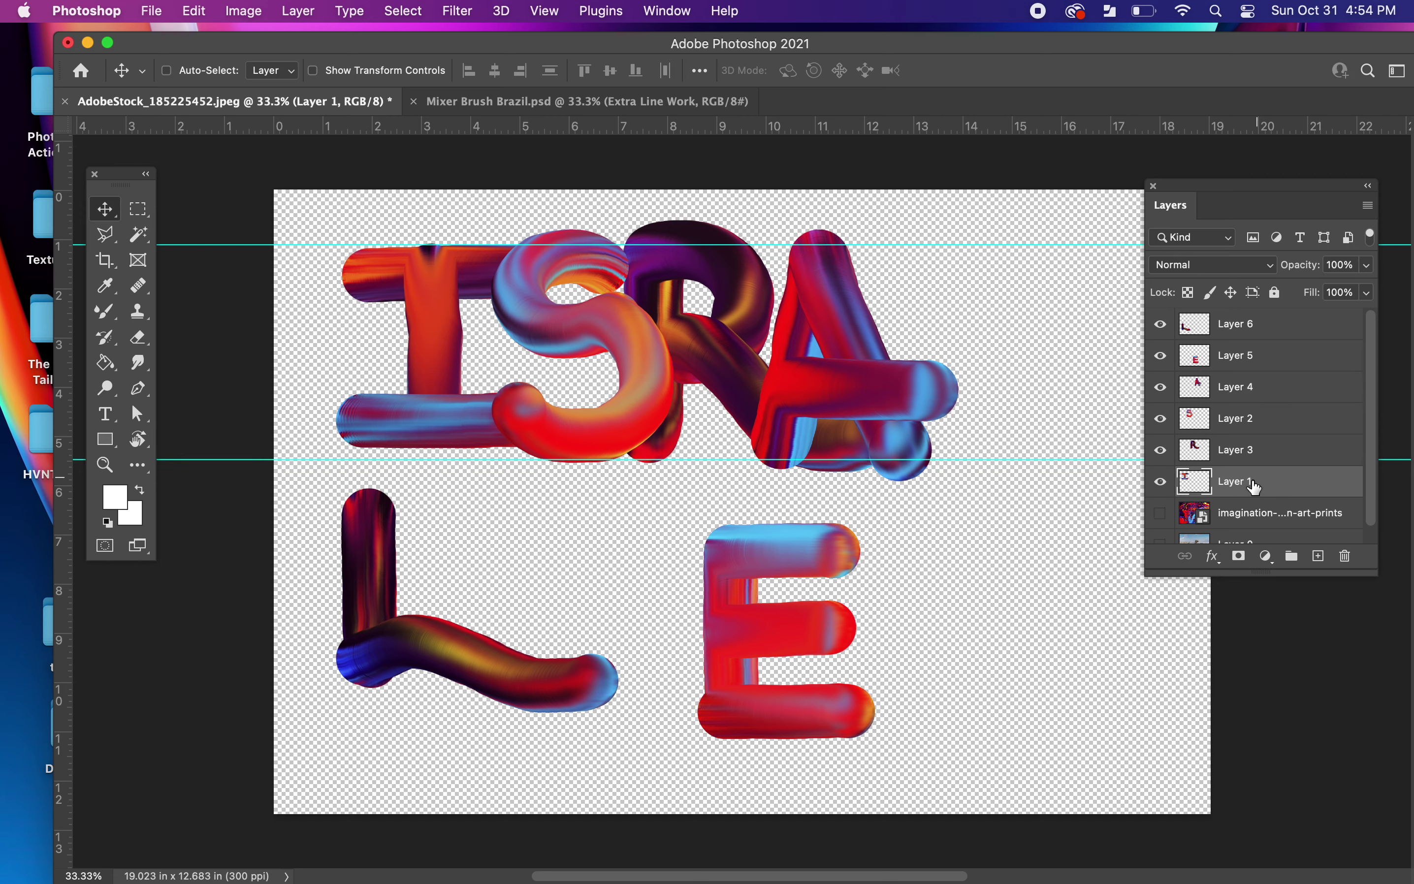
key(super+t)
drag(335, 449, 326, 458)
key(Return)
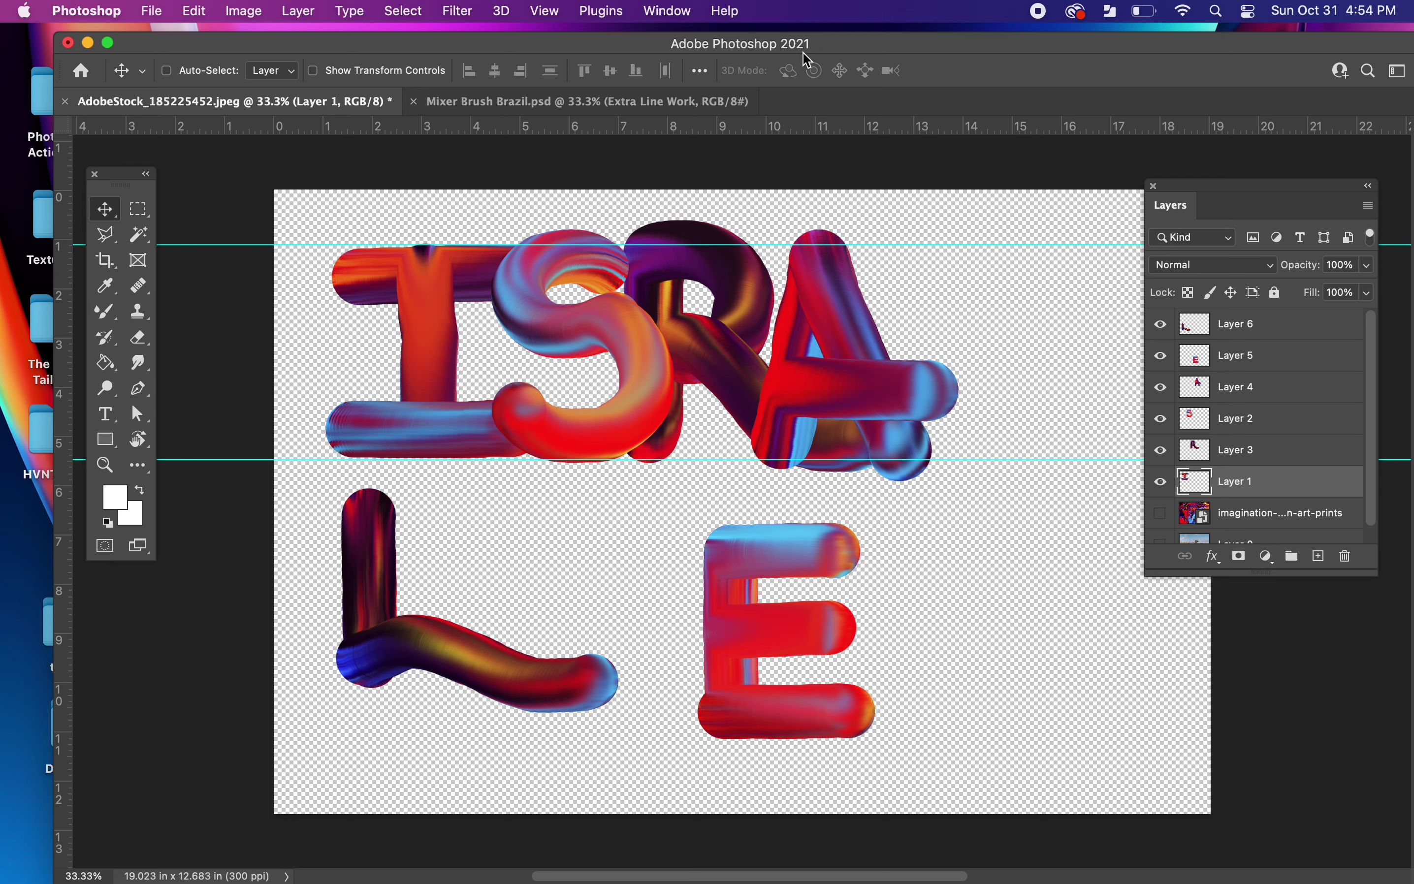
- Move the E beside the A, enlarge it to about 105%, and place it below Layer 4
drag(824, 49, 695, 51)
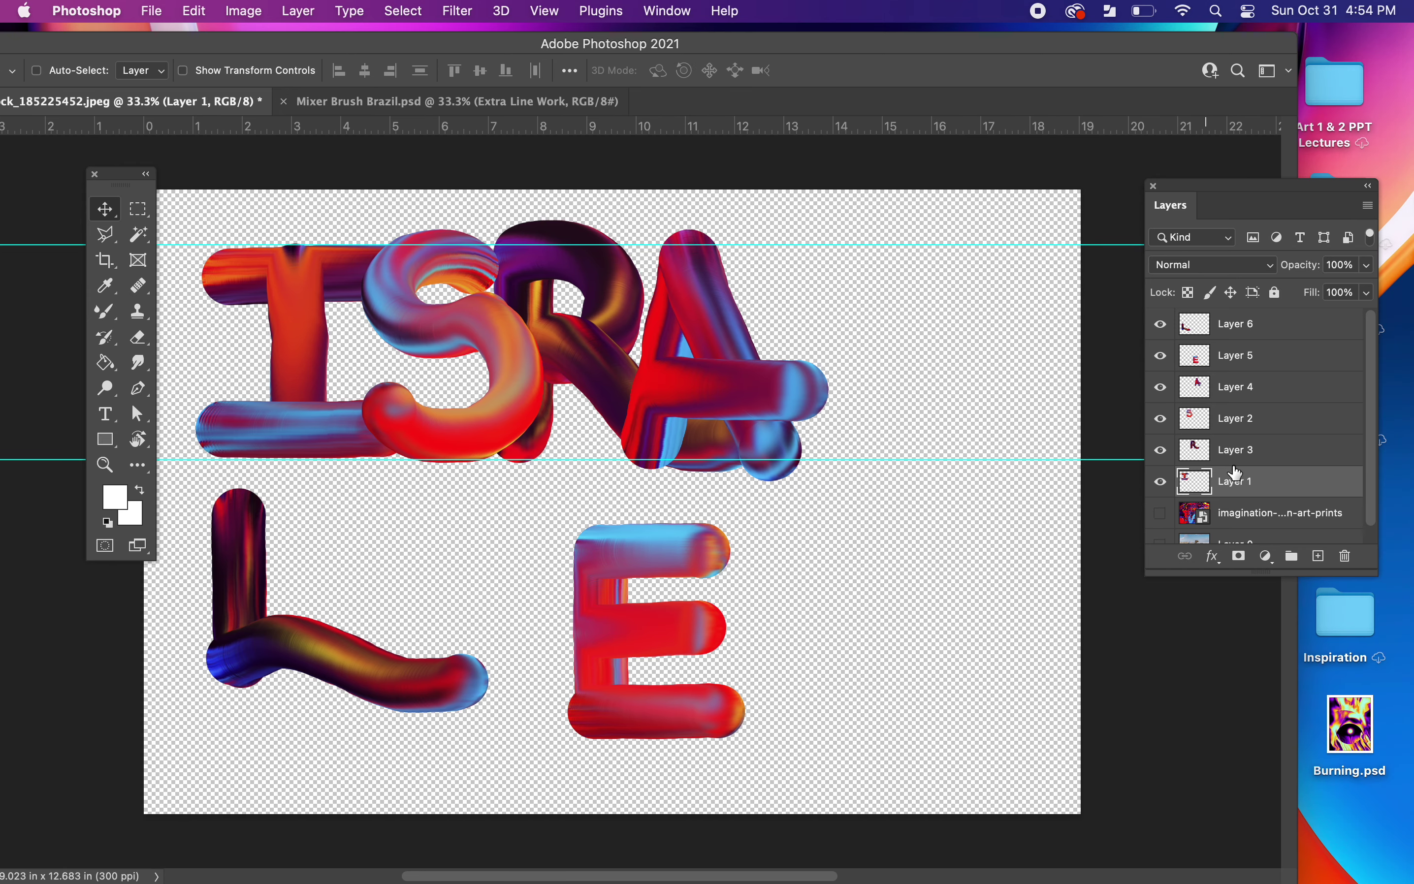
click(1234, 356)
drag(709, 653, 887, 346)
key(cmd+t)
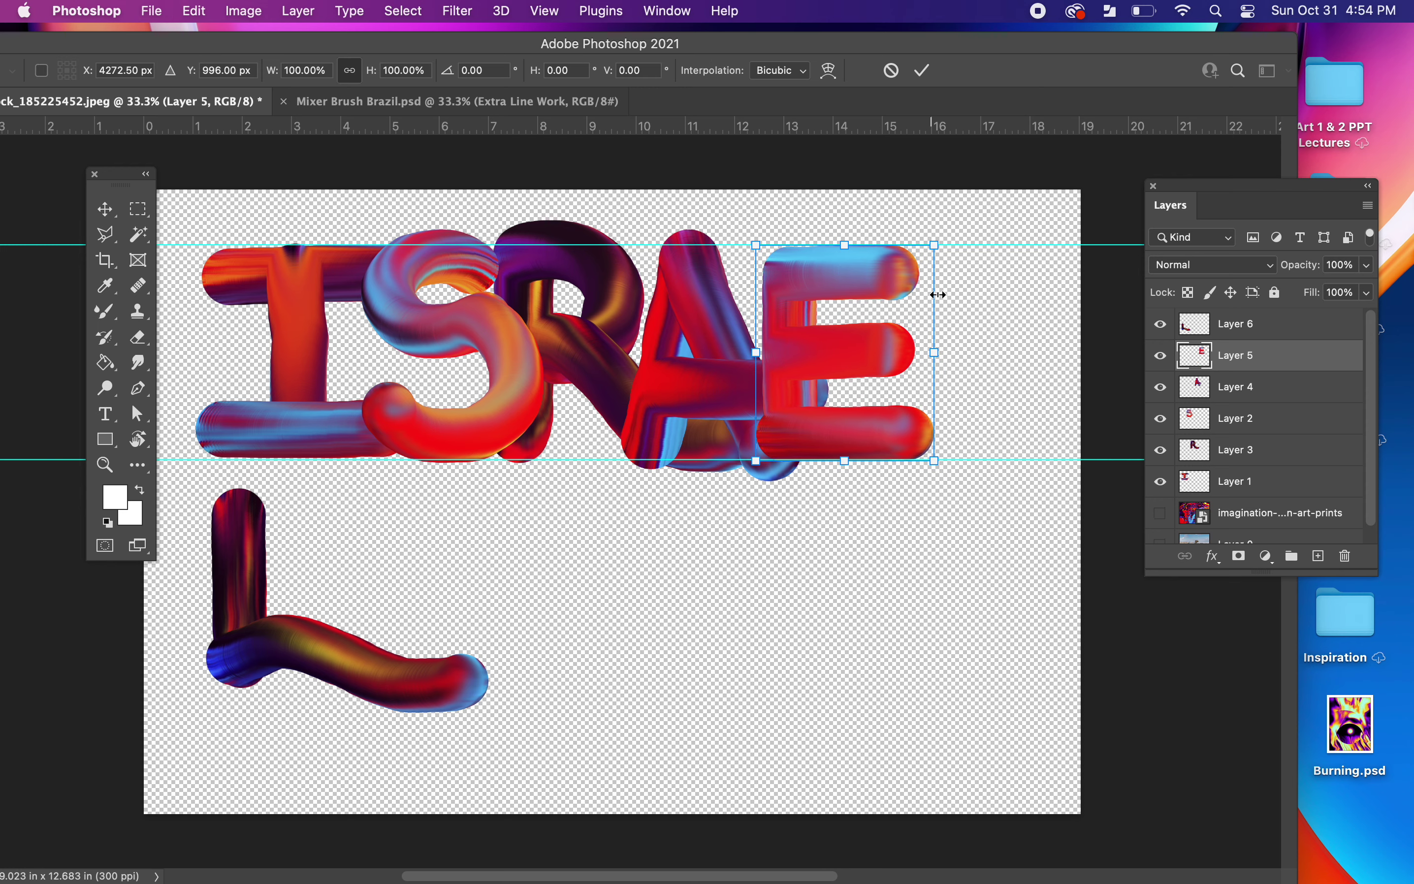
drag(934, 246, 950, 239)
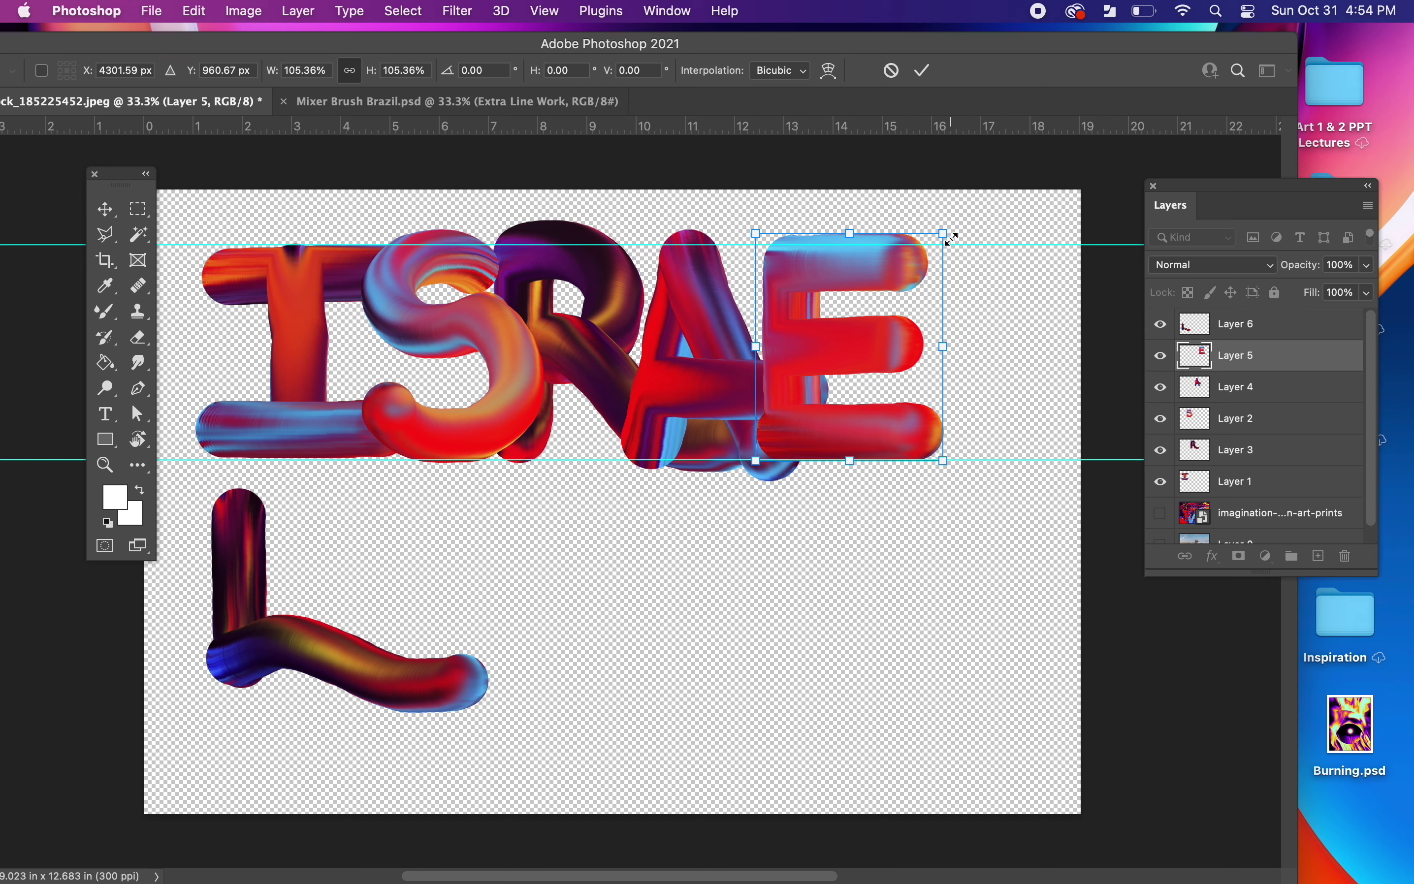
key(Return)
mouse_move(1193, 362)
mouse_down()
mouse_move(1269, 355)
mouse_move(1251, 387)
mouse_move(1285, 388)
mouse_up()
drag(906, 338, 899, 336)
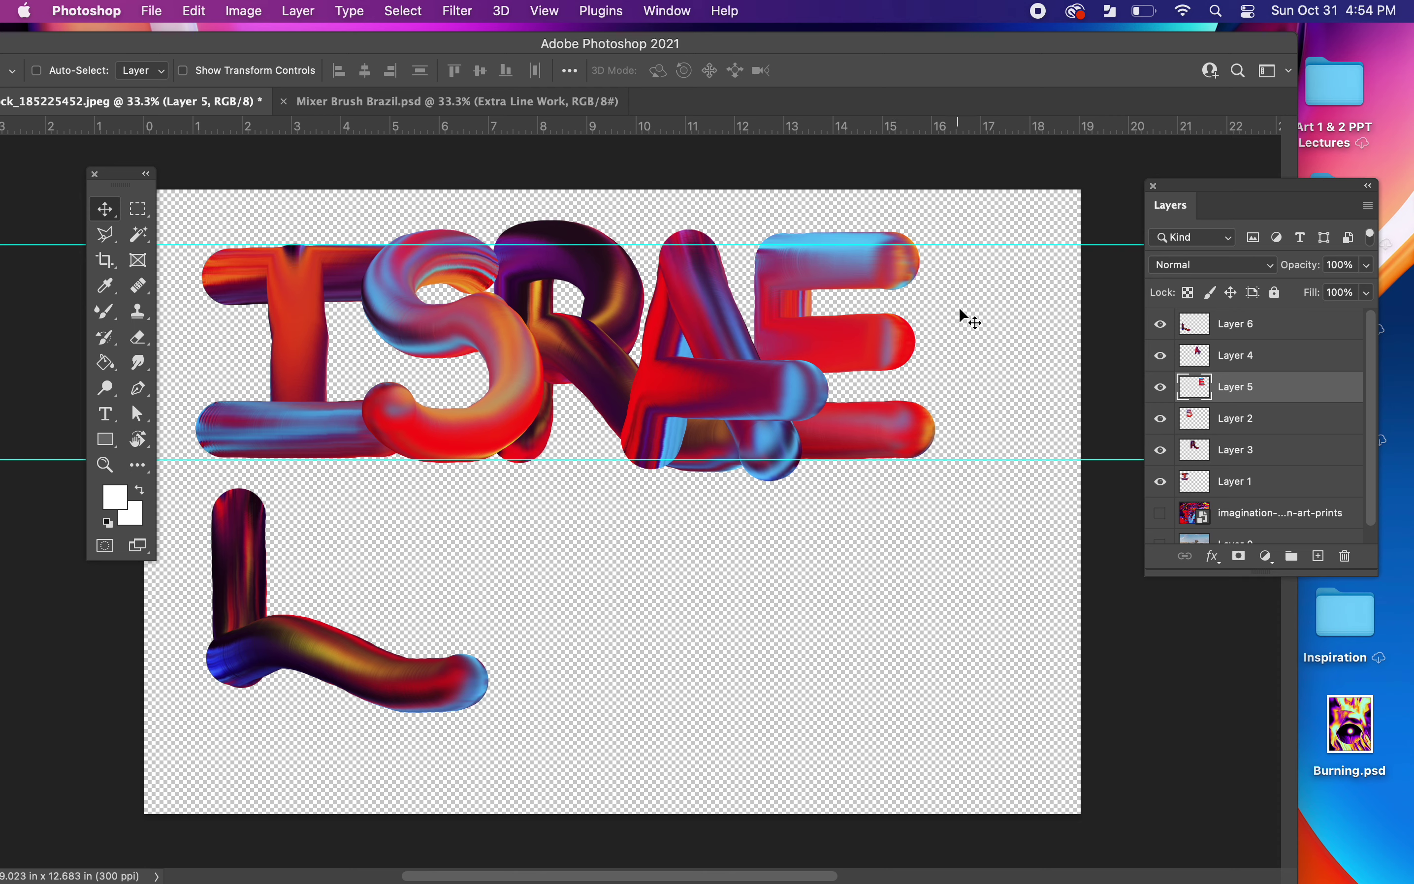
- Select all five top-row letters and scale them down to 80.9%
click(1273, 482)
shift+click(1247, 357)
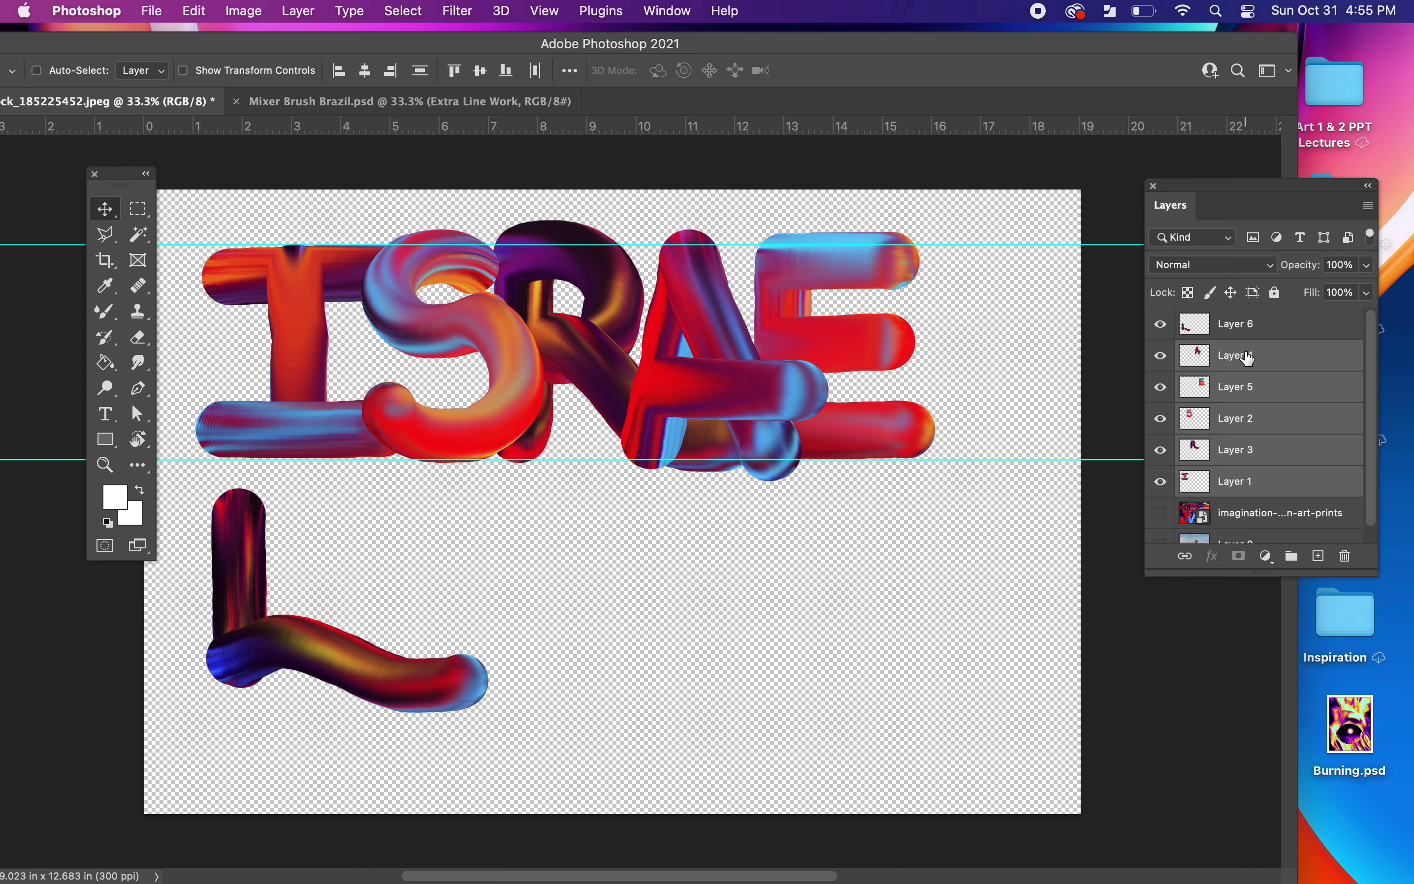
key(super+t)
drag(938, 219, 794, 262)
key(Return)
- Delete the L and I letter layers
click(1263, 327)
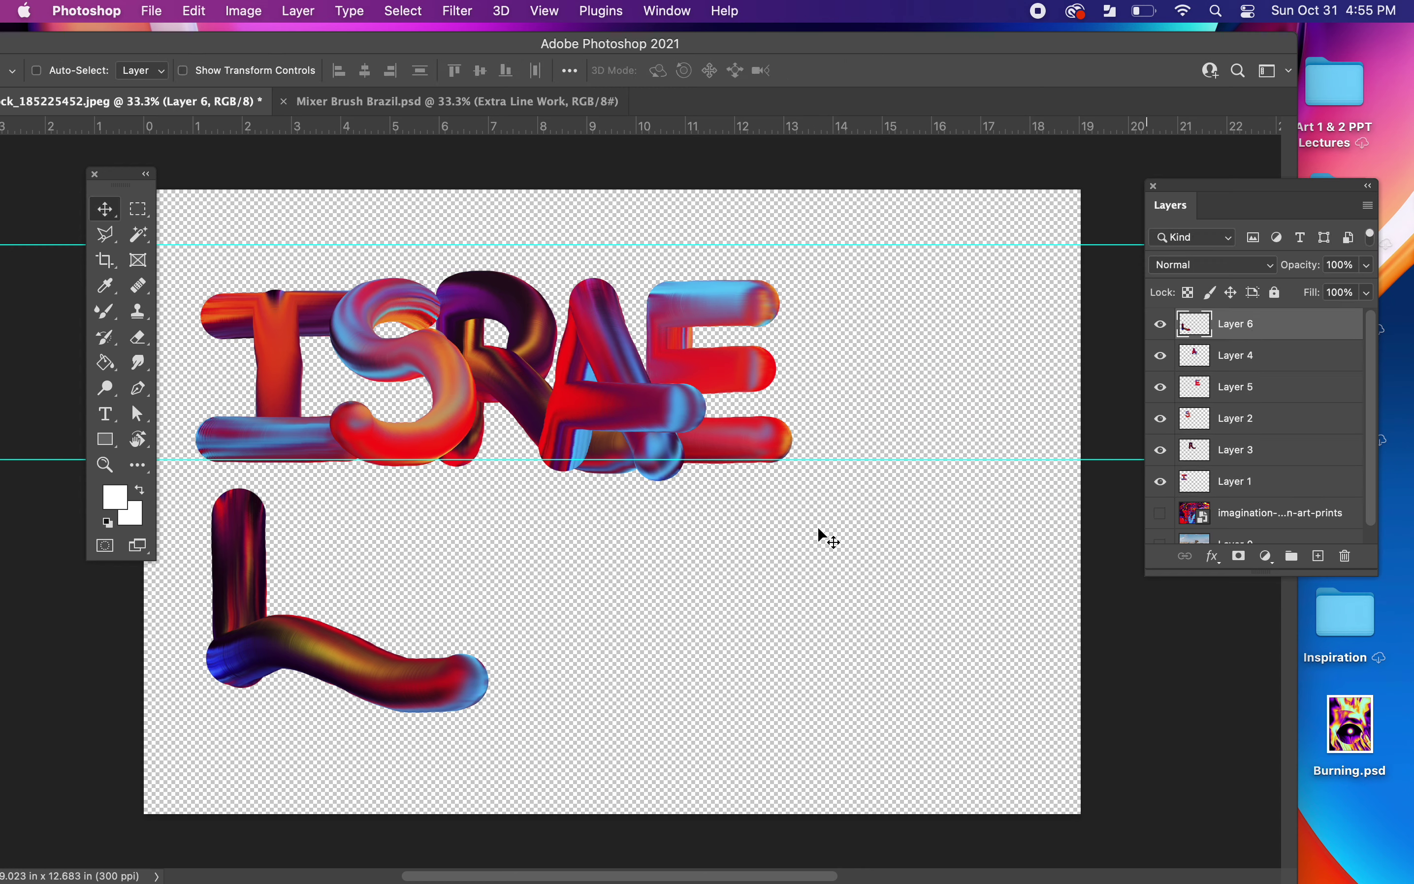
drag(272, 639, 804, 418)
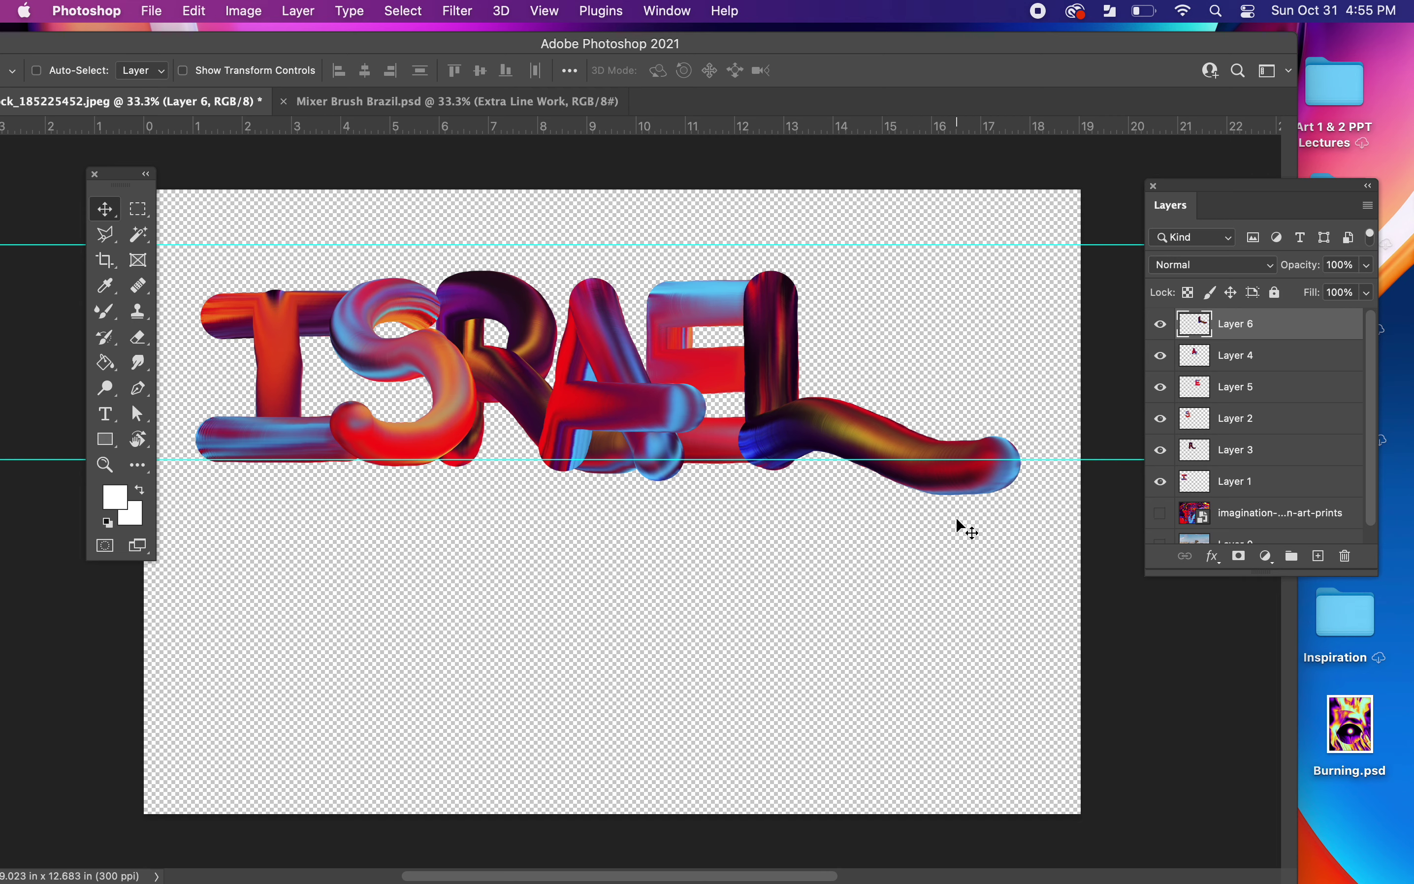
key(Delete)
click(1215, 452)
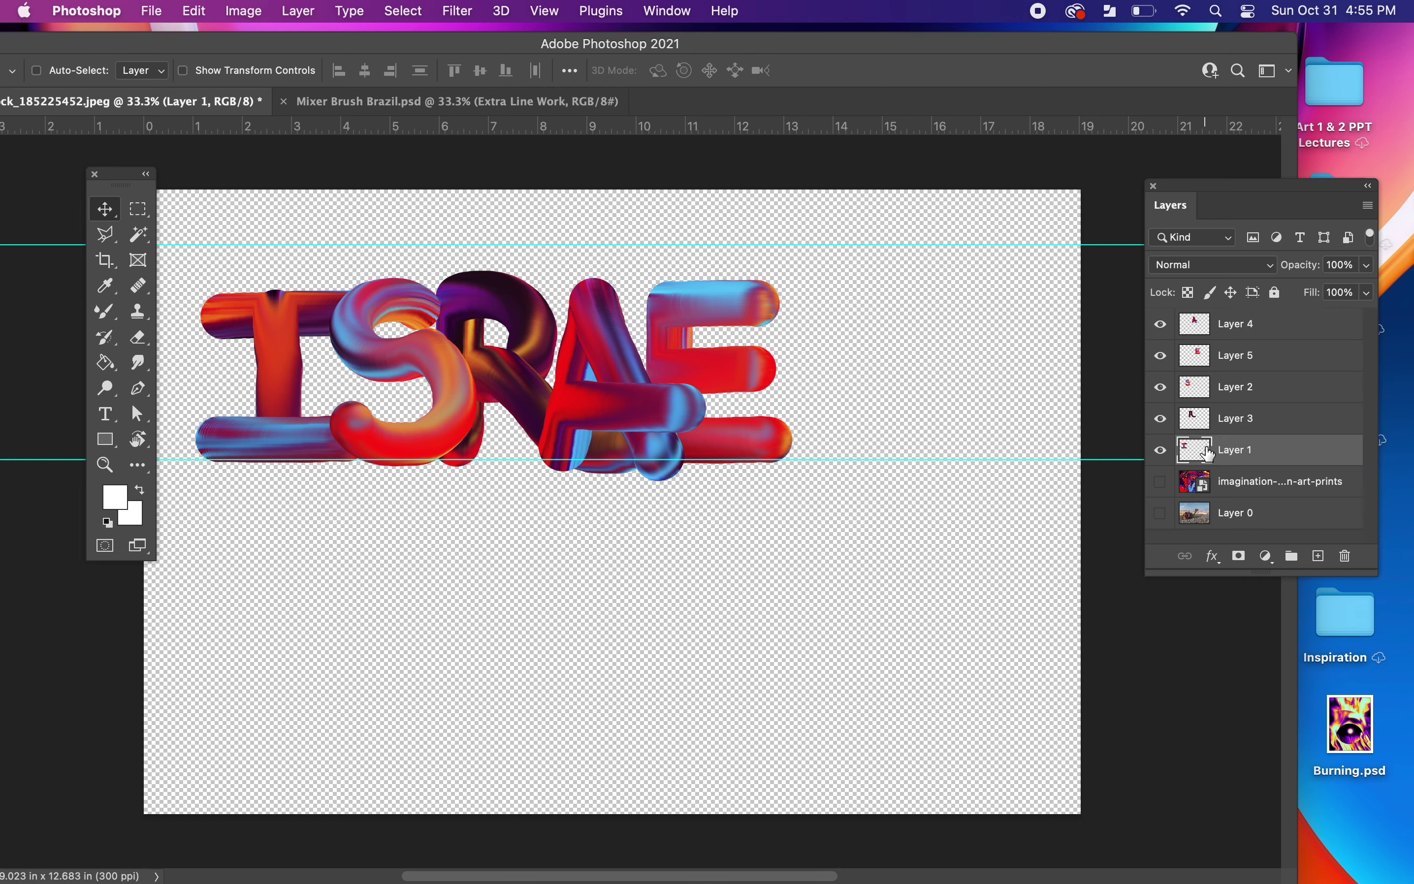
key(Delete)
- Group the S, R, A and E layers into Group 1 and hide it
click(1318, 417)
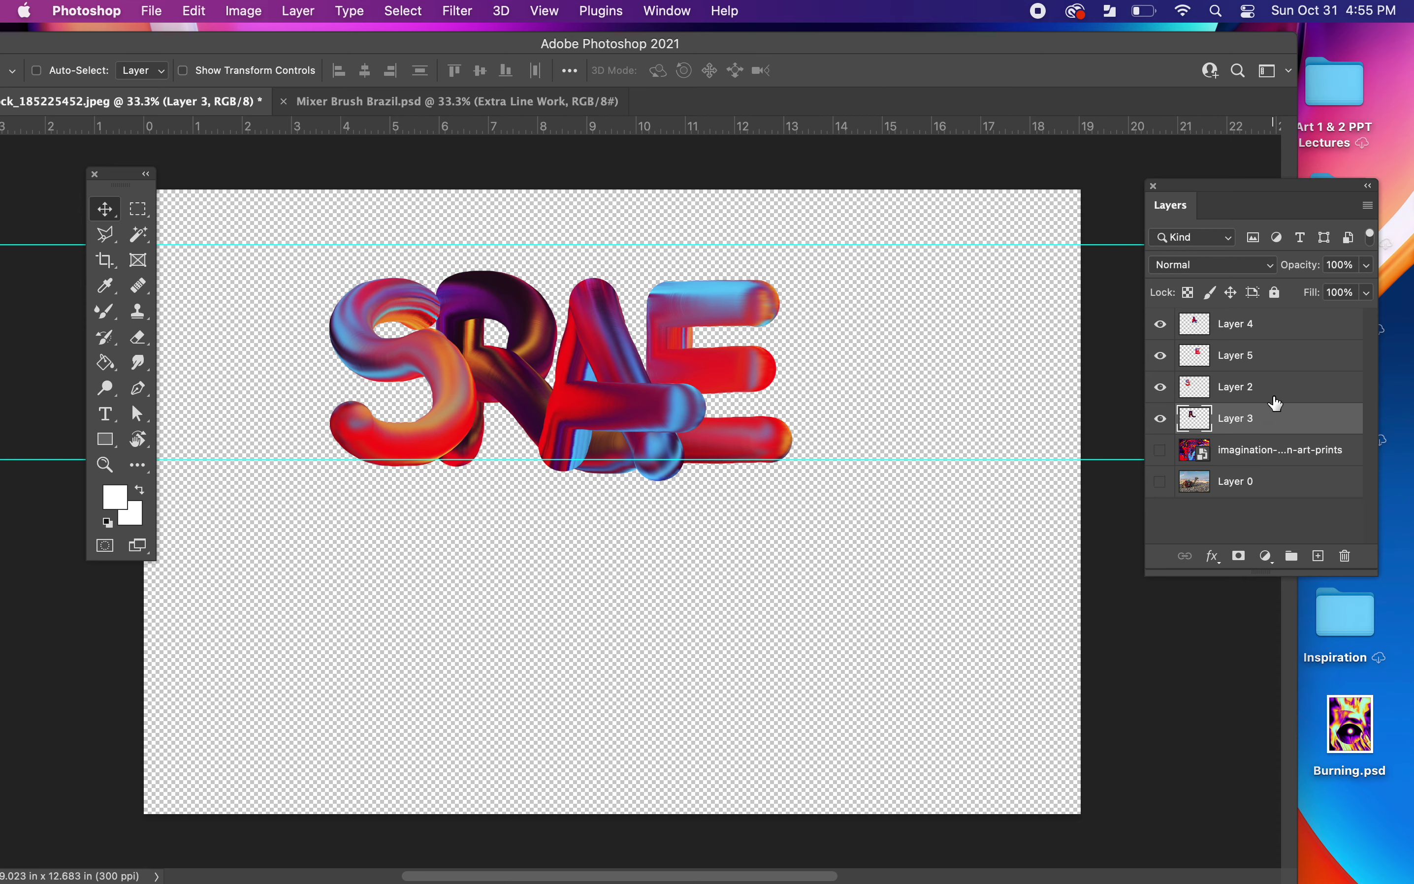
shift+click(1279, 332)
click(1292, 556)
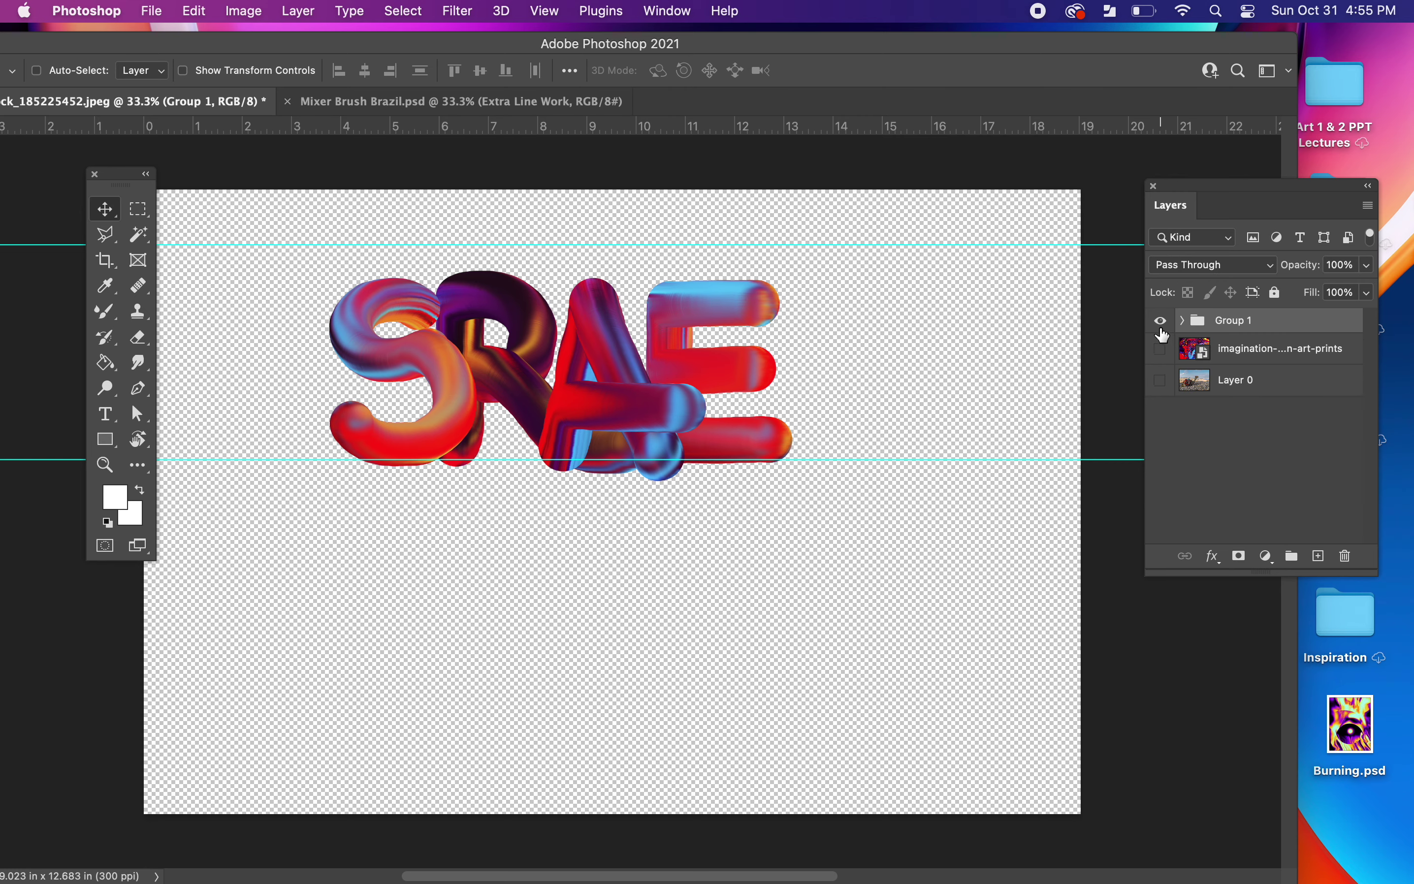
- Add a new empty layer above the abstract painting layer
click(1160, 320)
click(1223, 361)
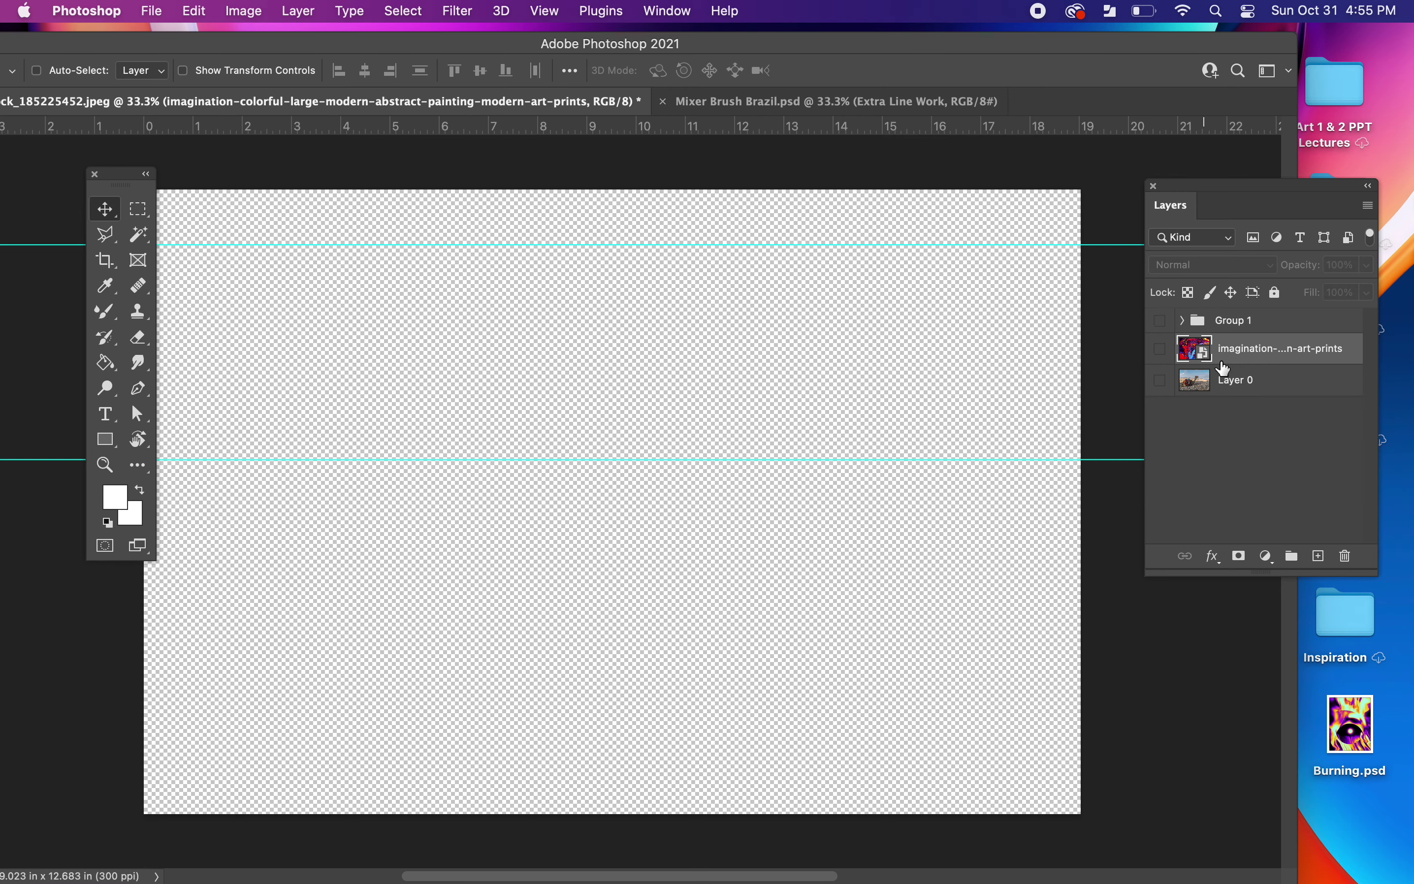
click(1319, 556)
- Show the painting, set the Mixer Brush to size 400, try a red I, then undo it
click(1160, 380)
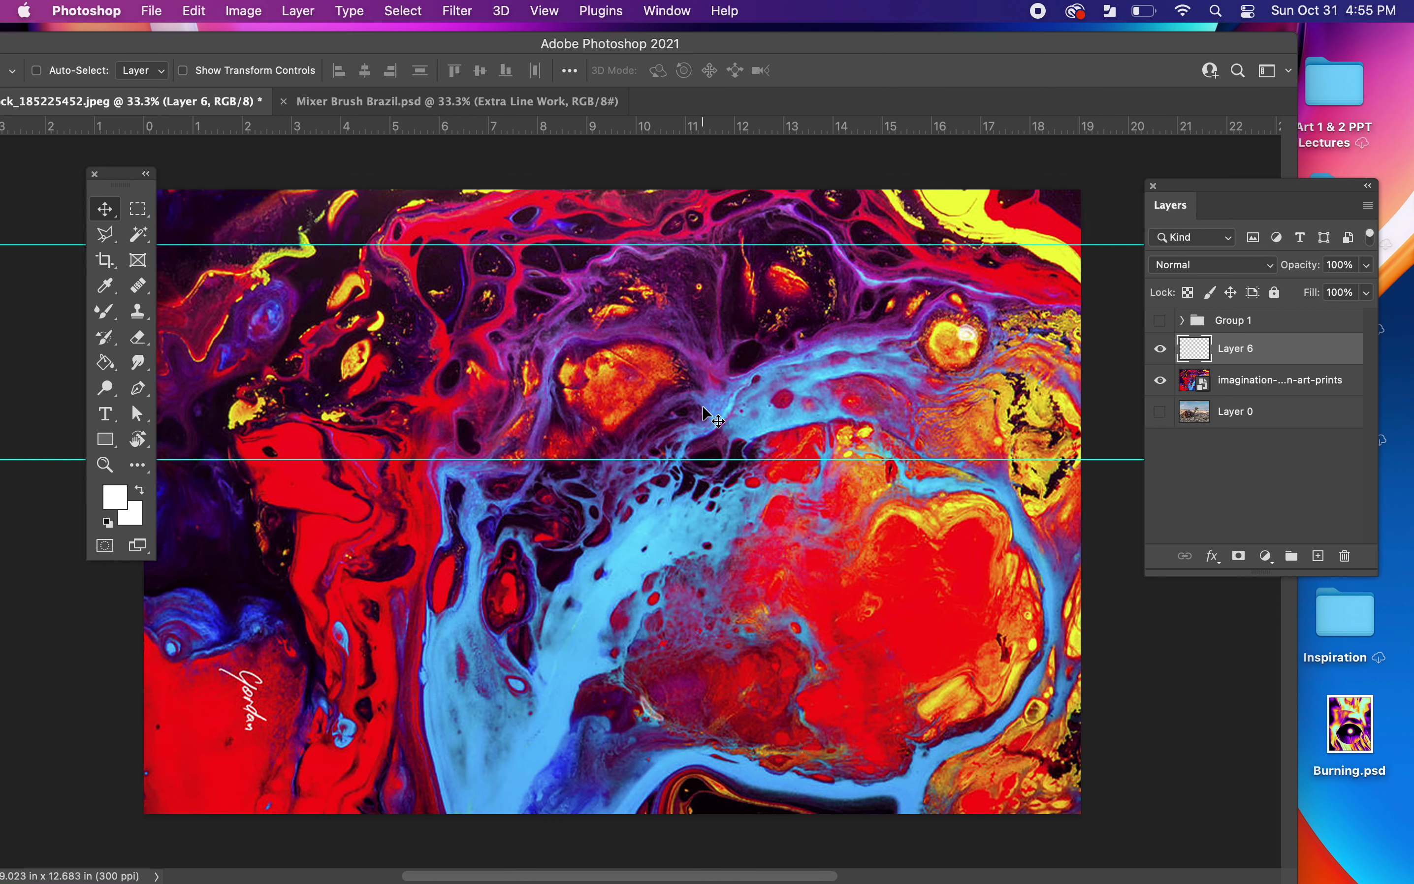
key(b)
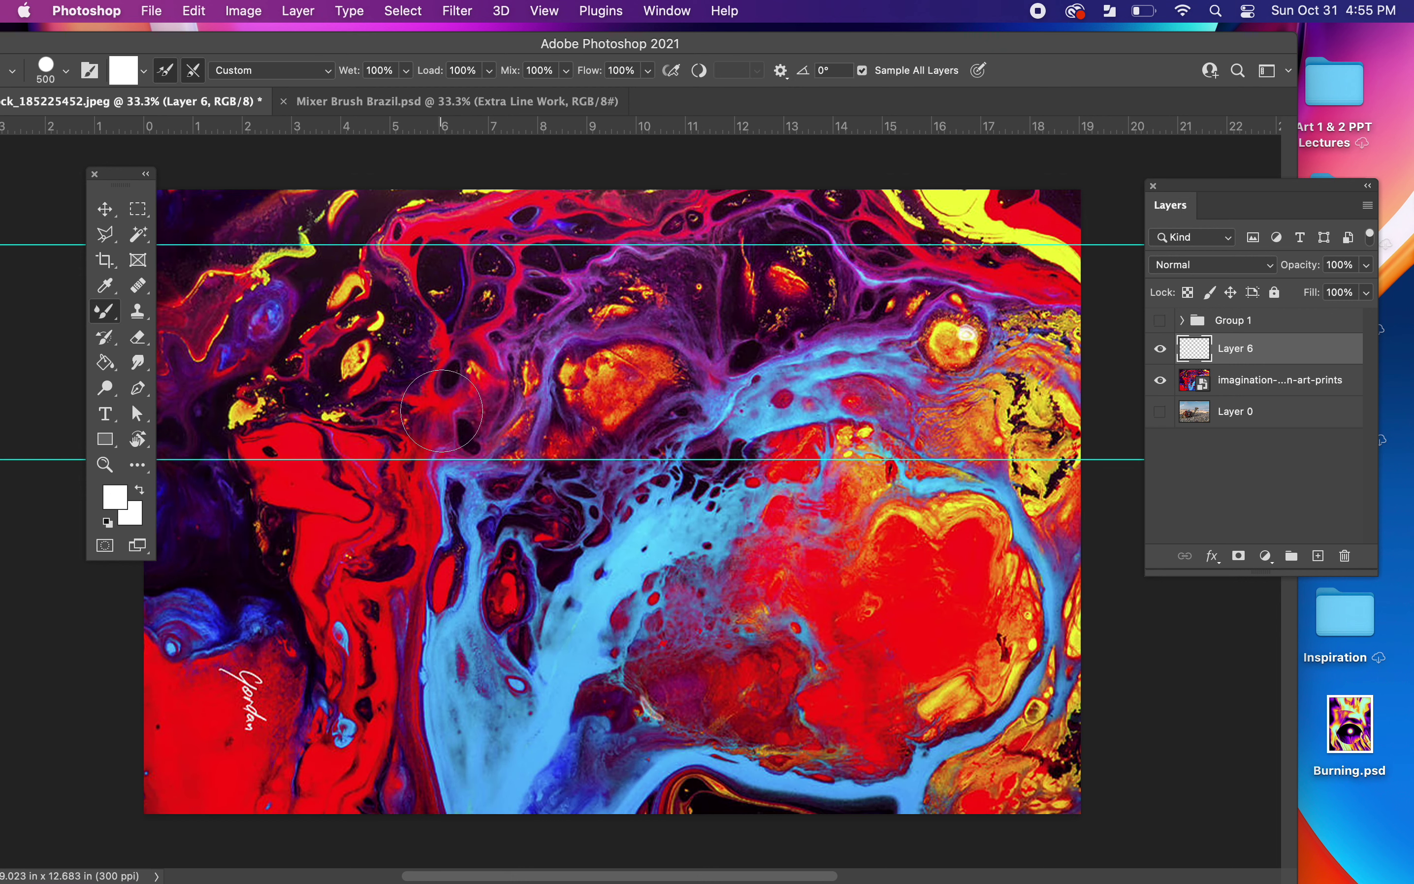
key(bracketleft)
mouse_move(391, 705)
mouse_down()
mouse_move(454, 712)
mouse_move(651, 691)
mouse_move(475, 700)
mouse_move(474, 482)
mouse_up()
drag(372, 467, 614, 467)
click(1161, 381)
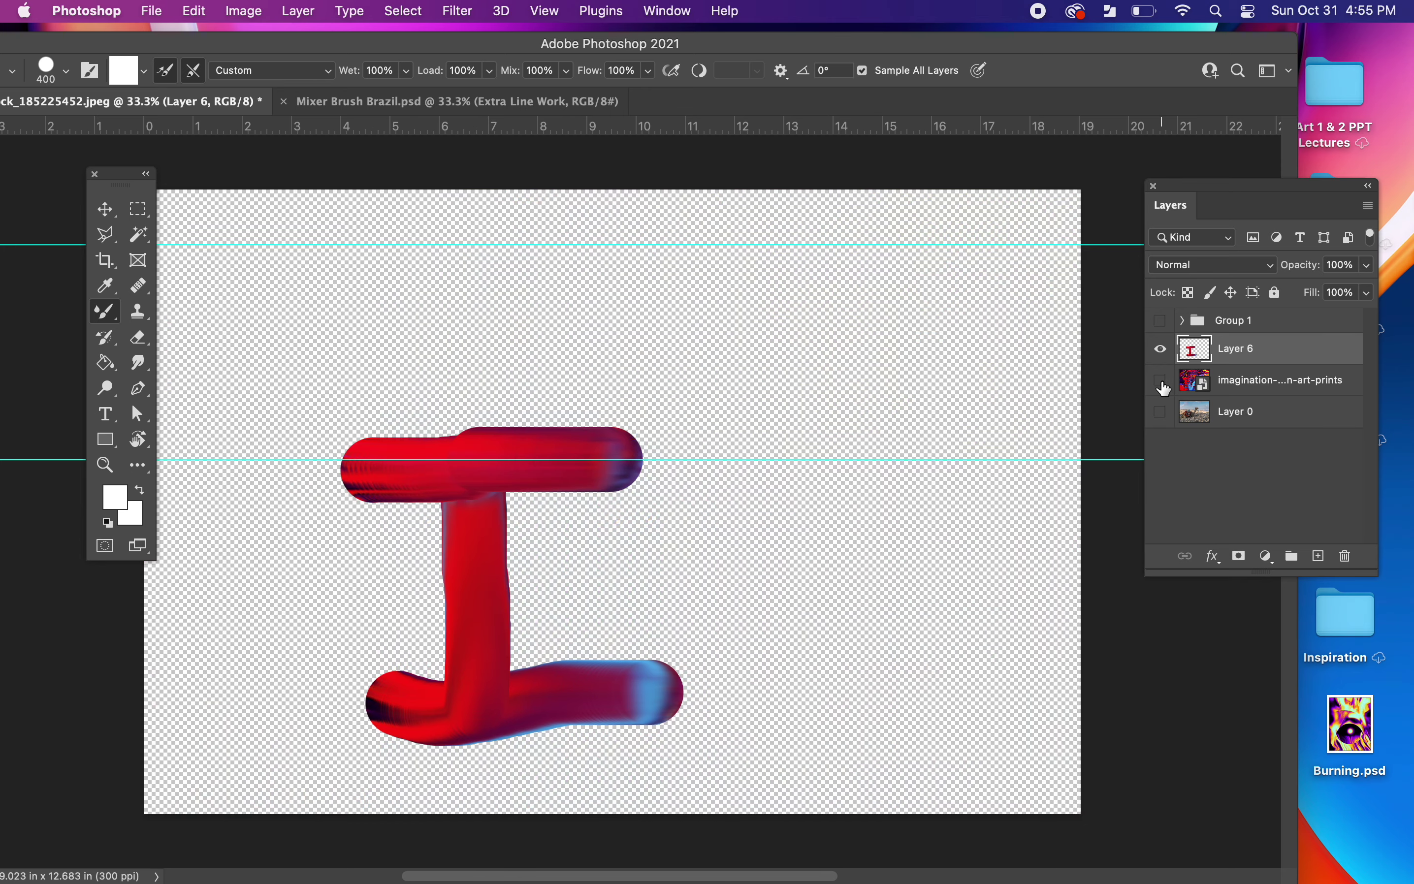
click(1160, 381)
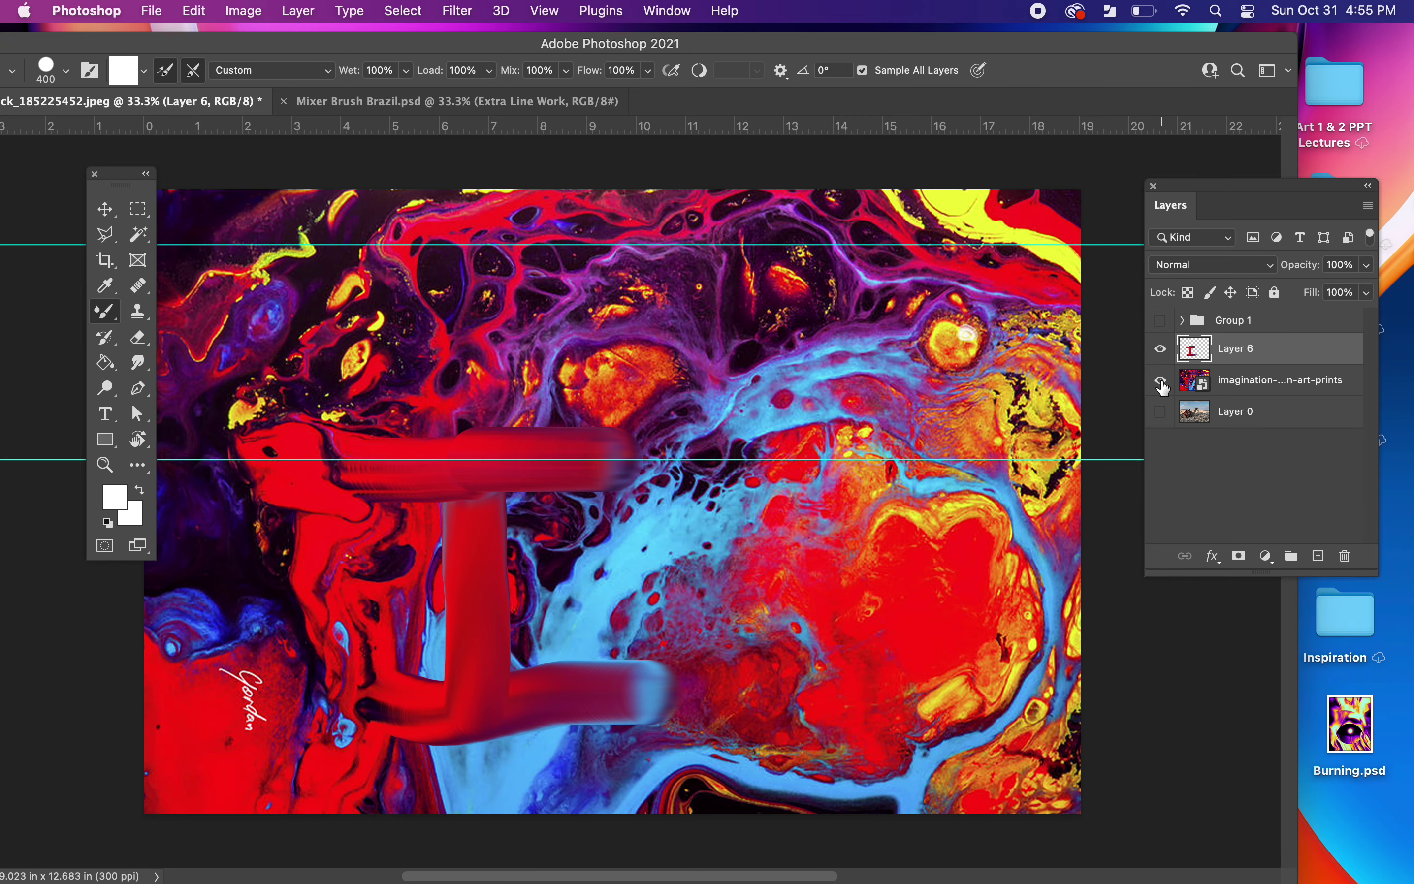
click(1161, 380)
click(1161, 380)
key(super+z)
key(super+z)
key(super+z)
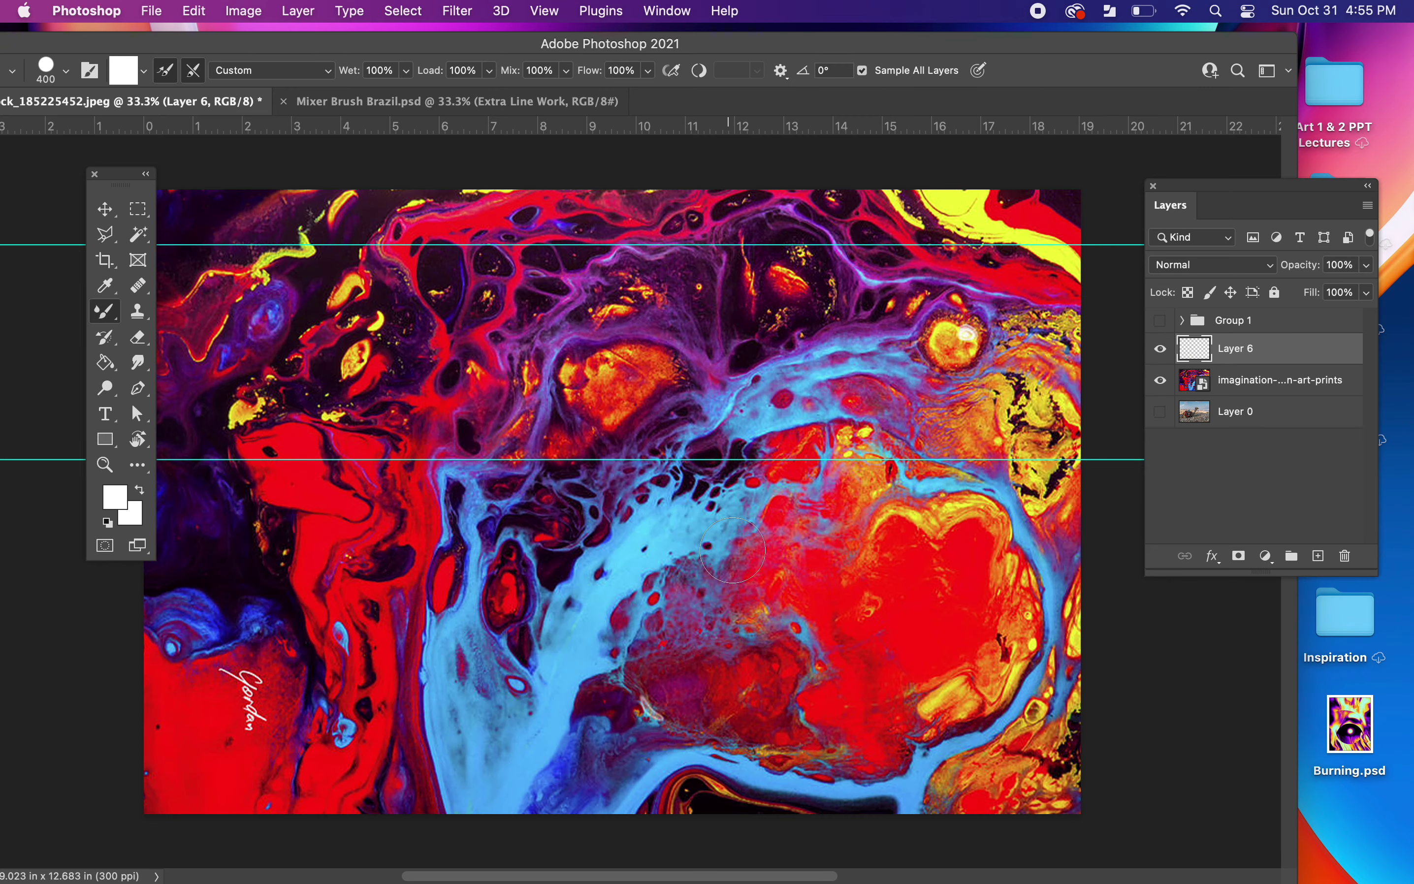
- Paint a blue I on Layer 6 with top bar, stem and bottom bar
drag(622, 514, 865, 506)
drag(735, 512, 745, 734)
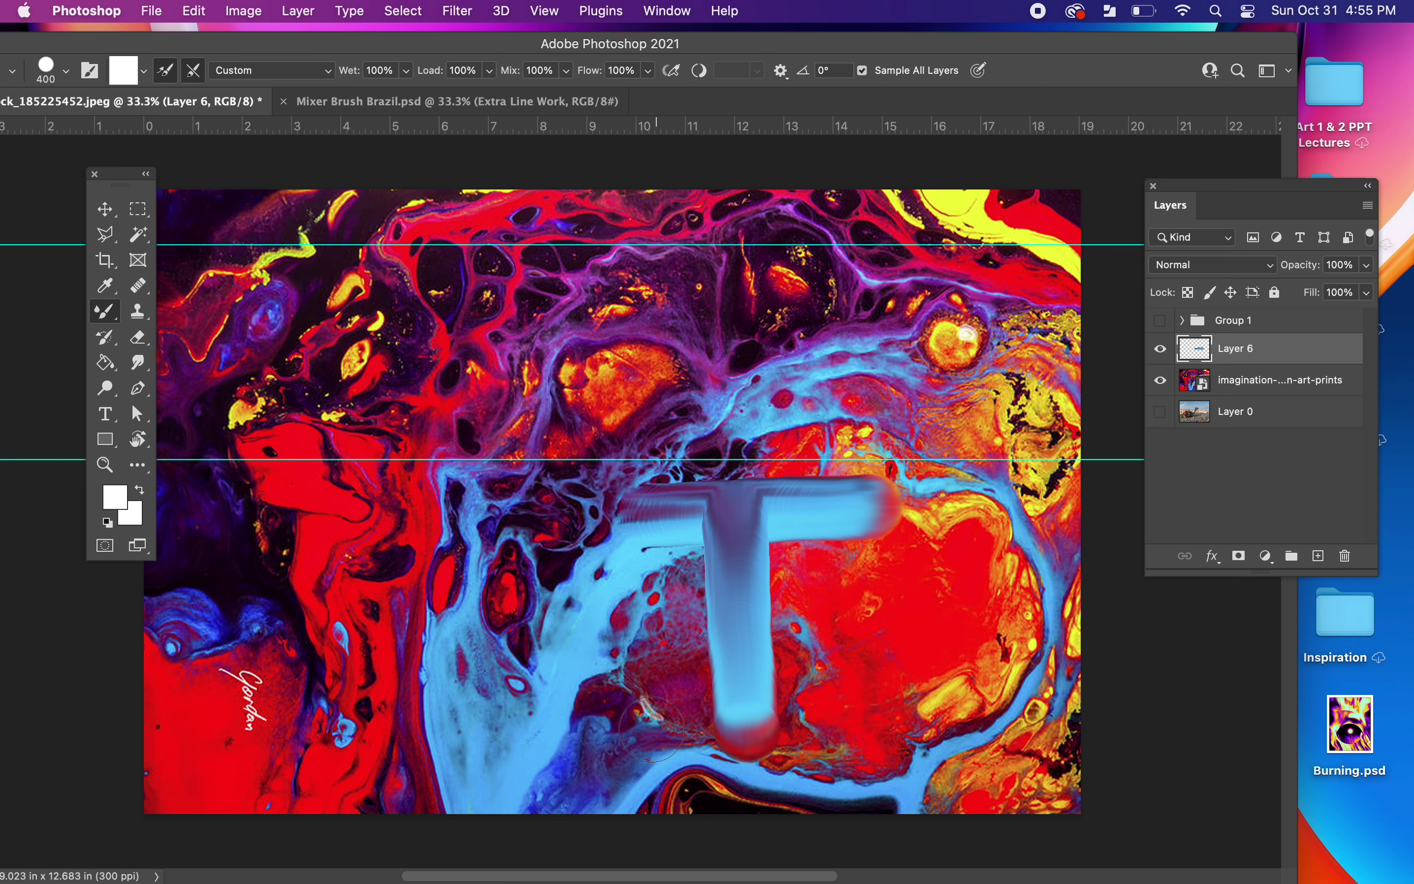
drag(646, 729, 875, 727)
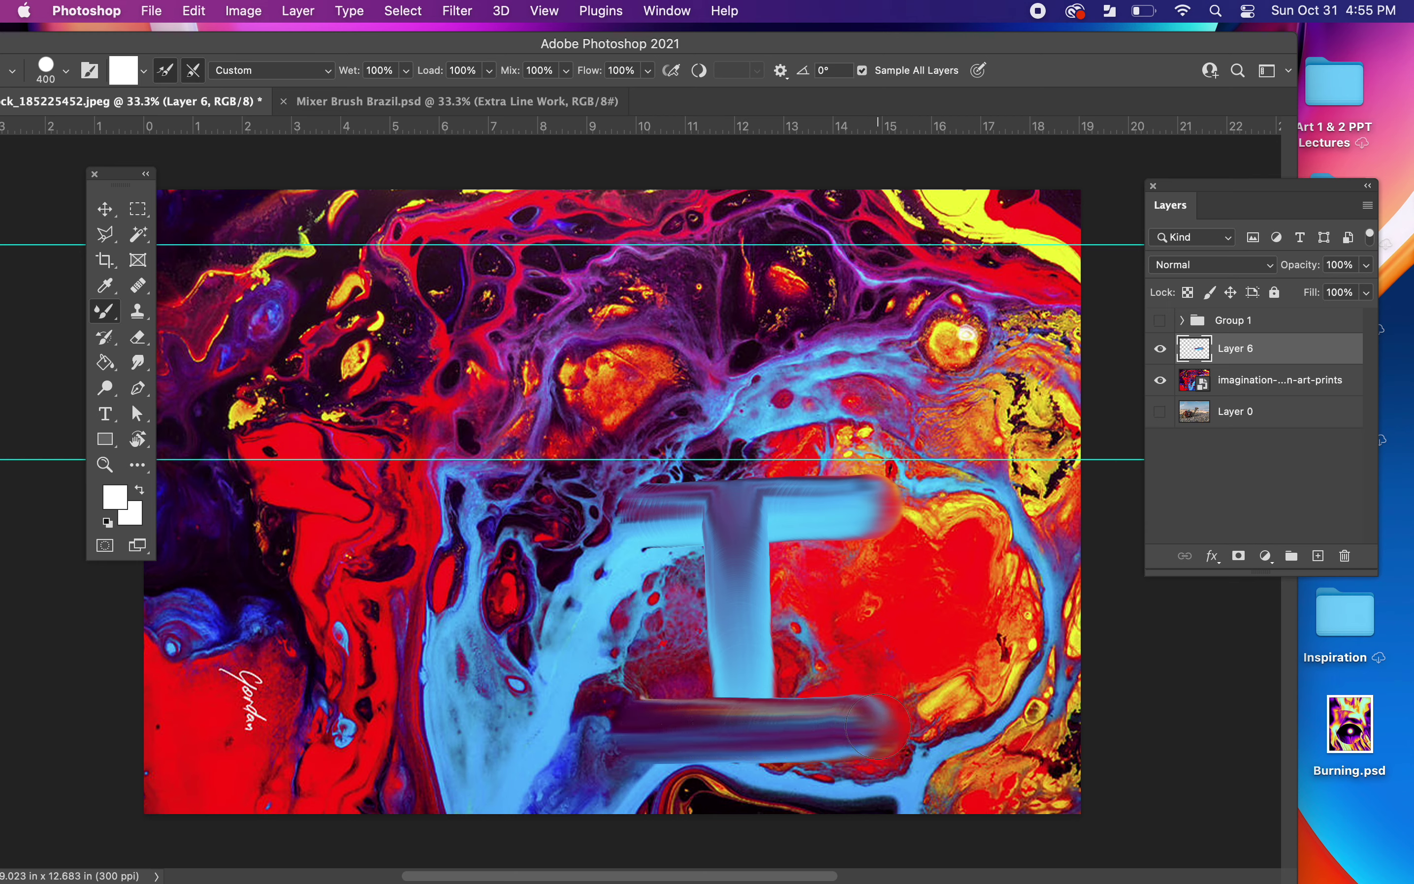
click(1160, 380)
click(1160, 380)
- Add Layer 7, hide the I layer, and paint the L's vertical stroke
click(1318, 556)
click(1161, 381)
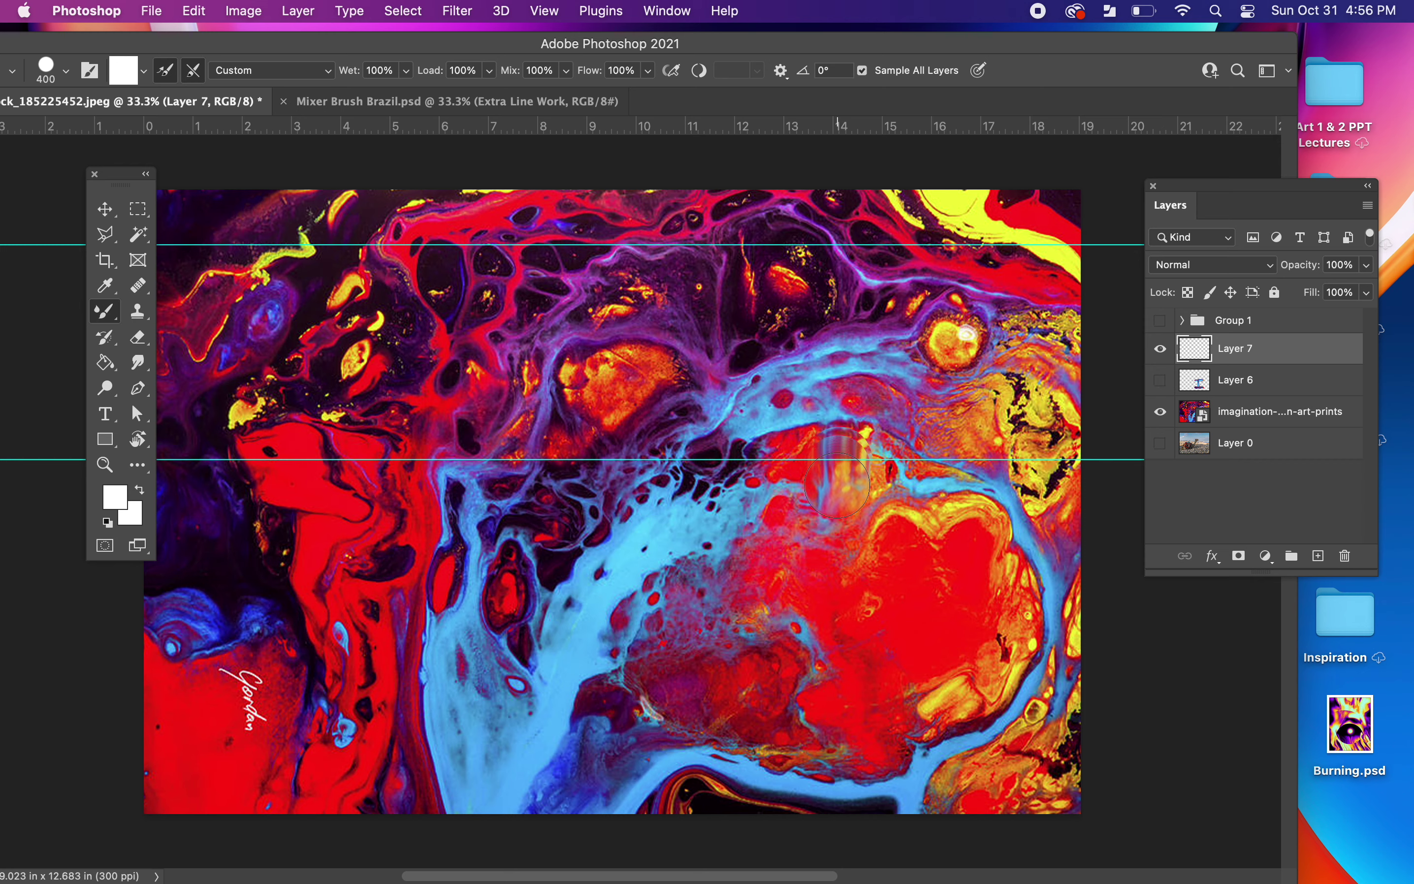
mouse_move(291, 237)
mouse_down()
mouse_move(294, 464)
mouse_move(292, 444)
mouse_move(446, 445)
mouse_up()
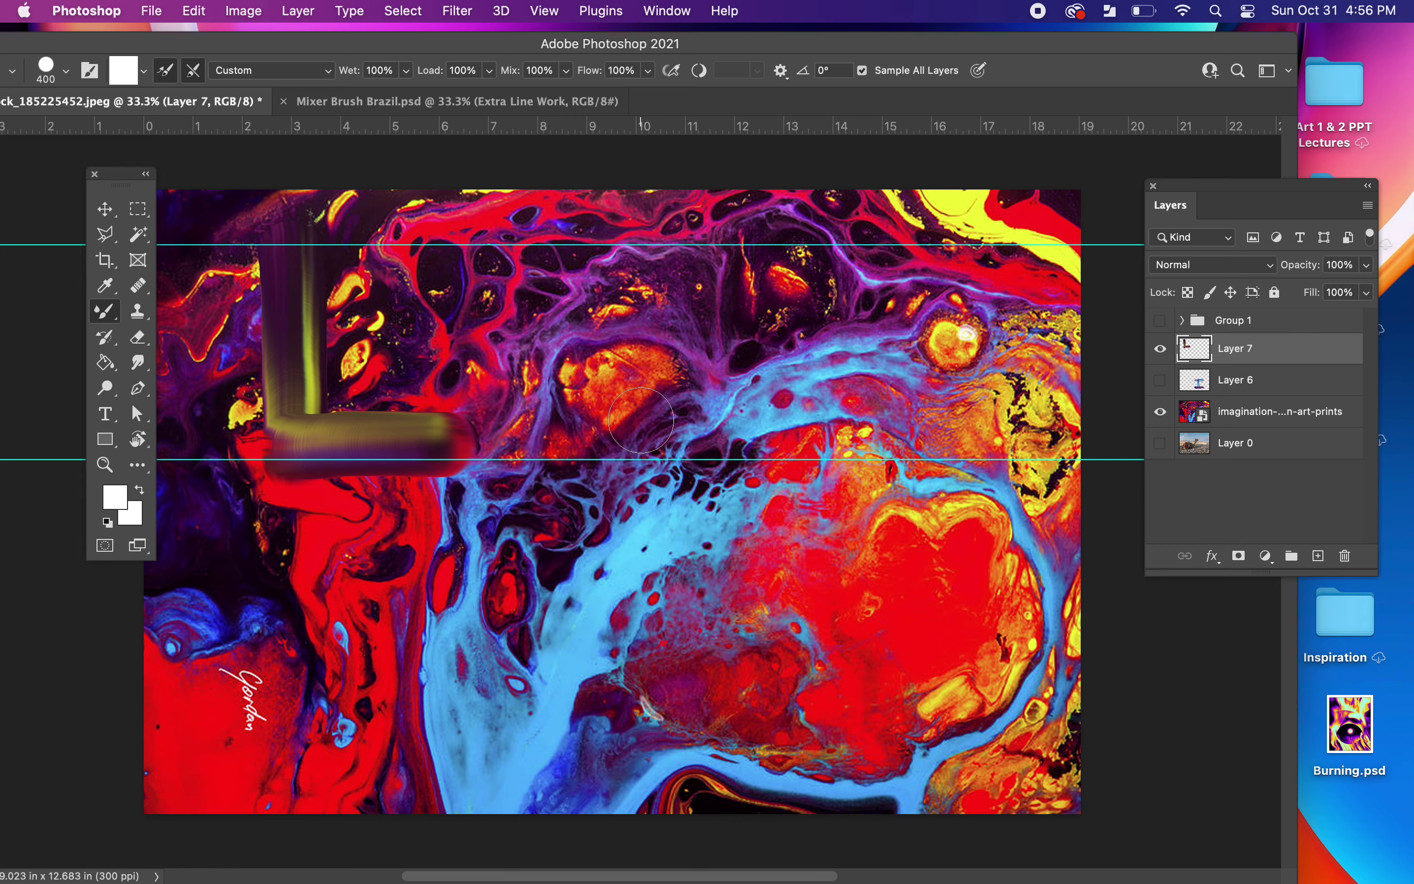
- Move the I and L layers (Layers 6 and 7) into Group 1
click(1161, 413)
key(v)
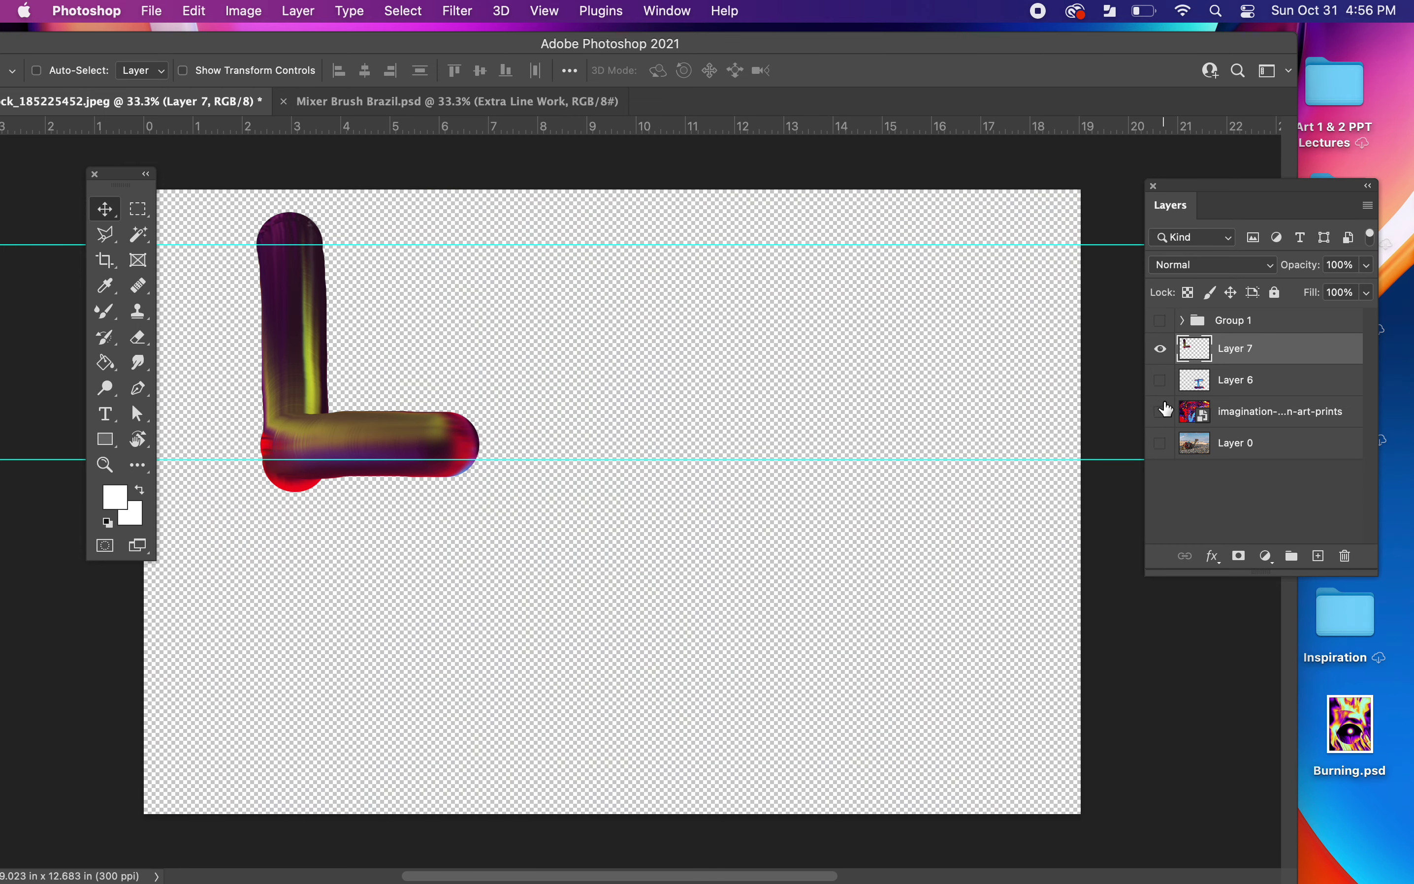
click(1161, 381)
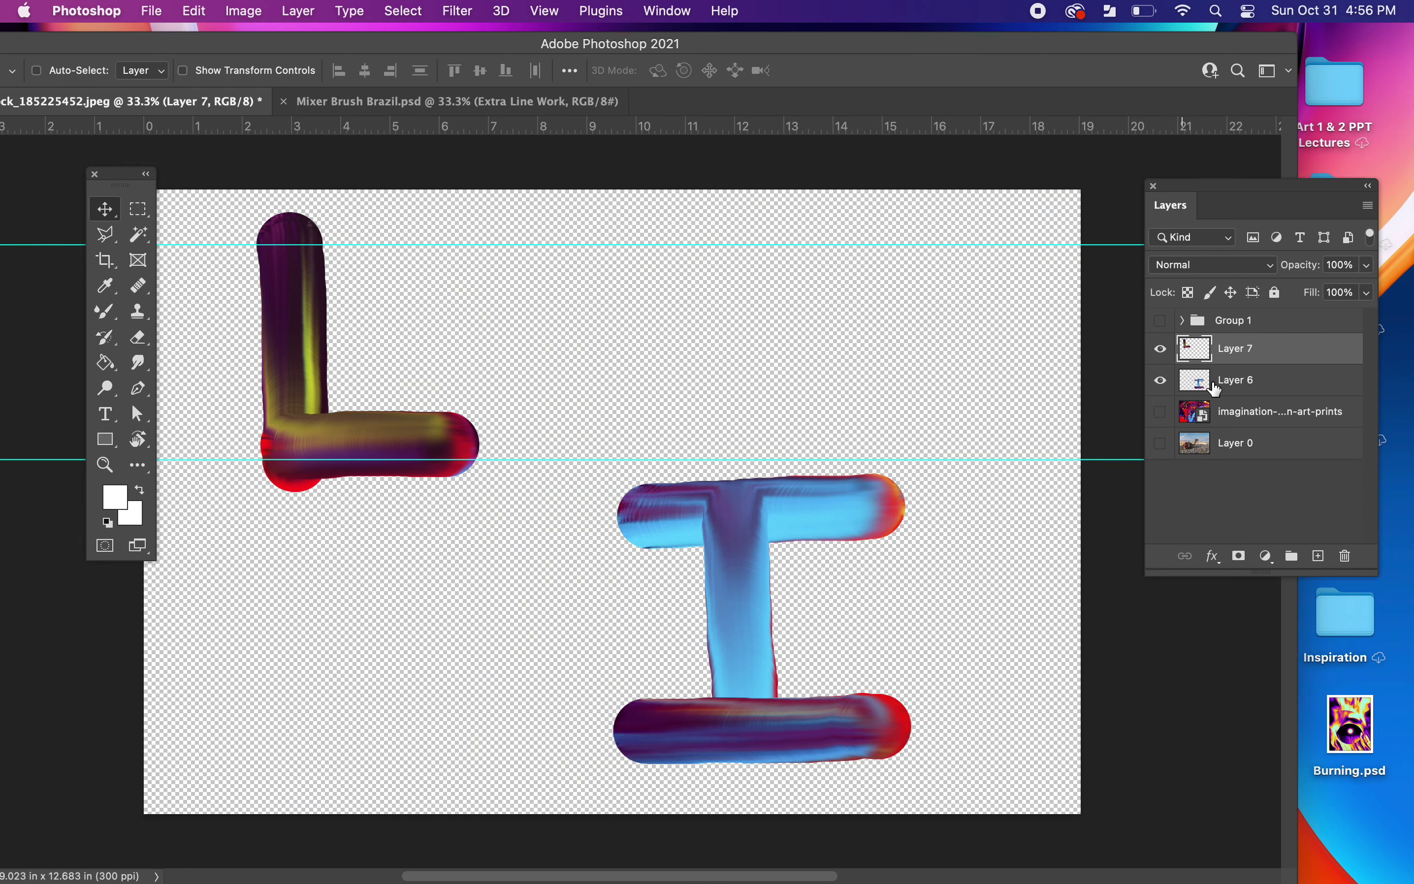
click(1241, 380)
double_click(1237, 350)
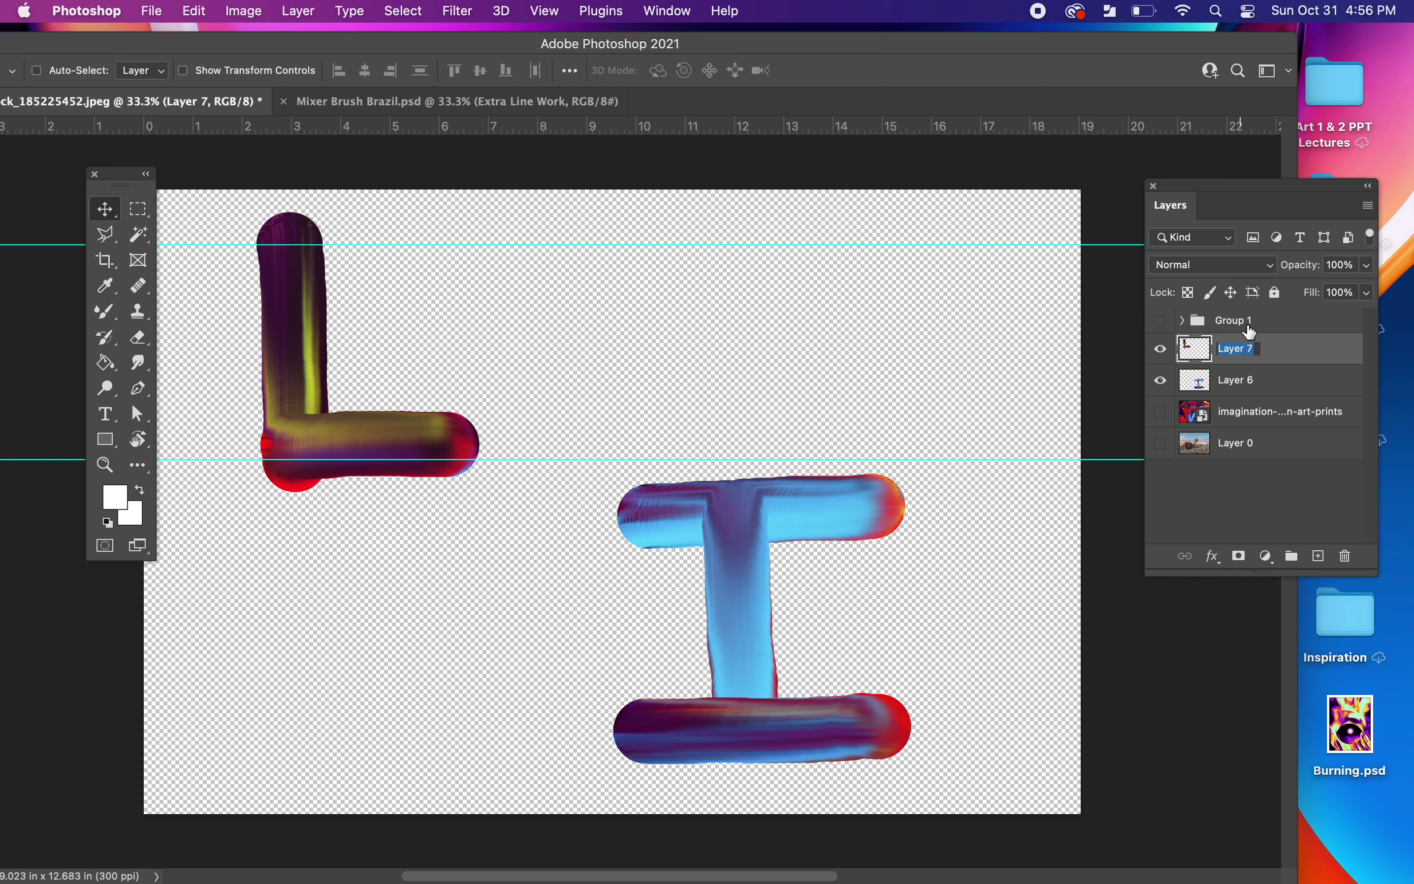
click(1295, 386)
shift+click(1290, 355)
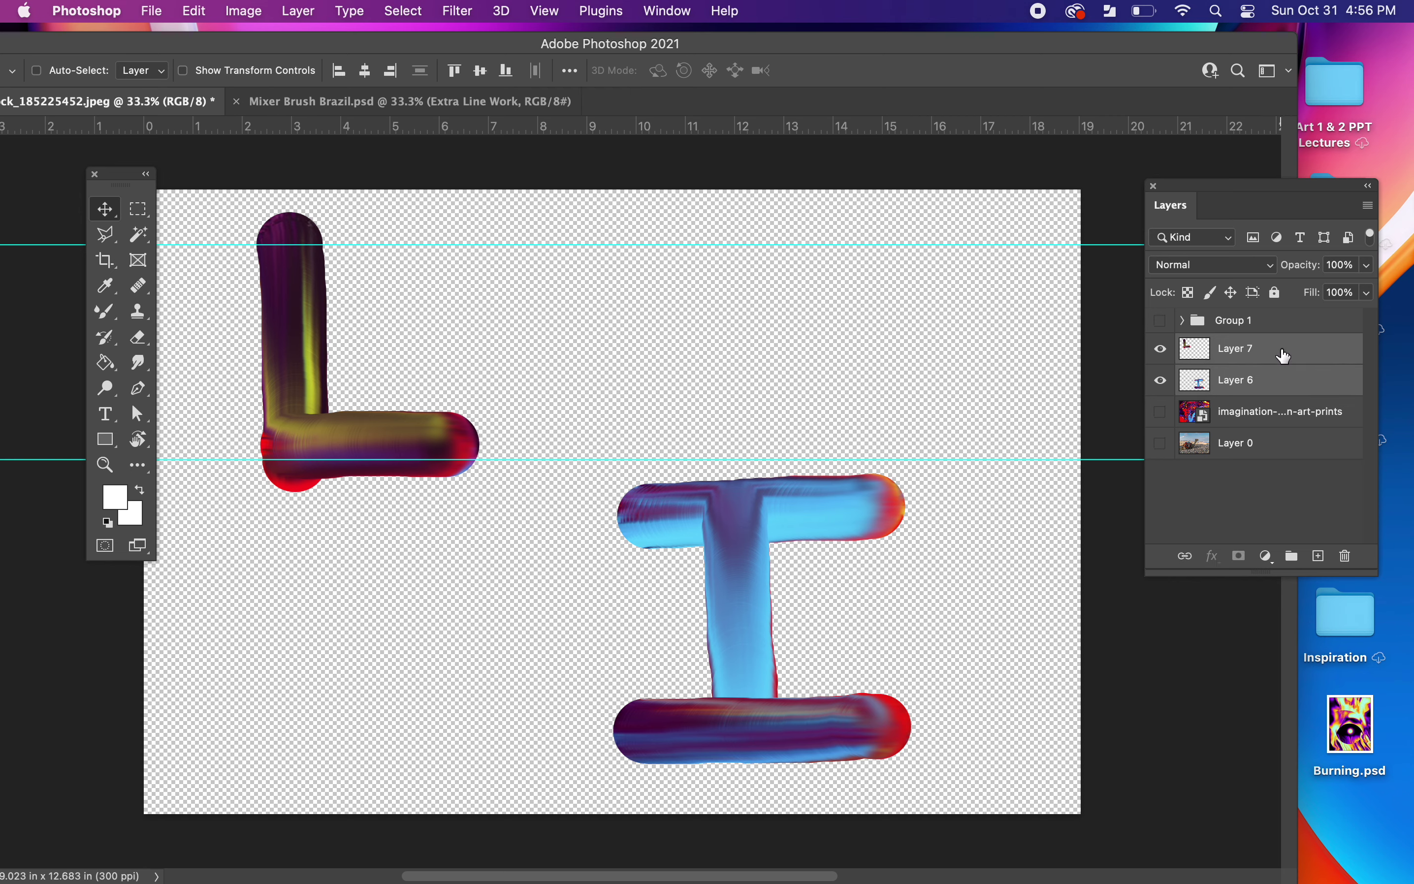
drag(1285, 360, 1277, 323)
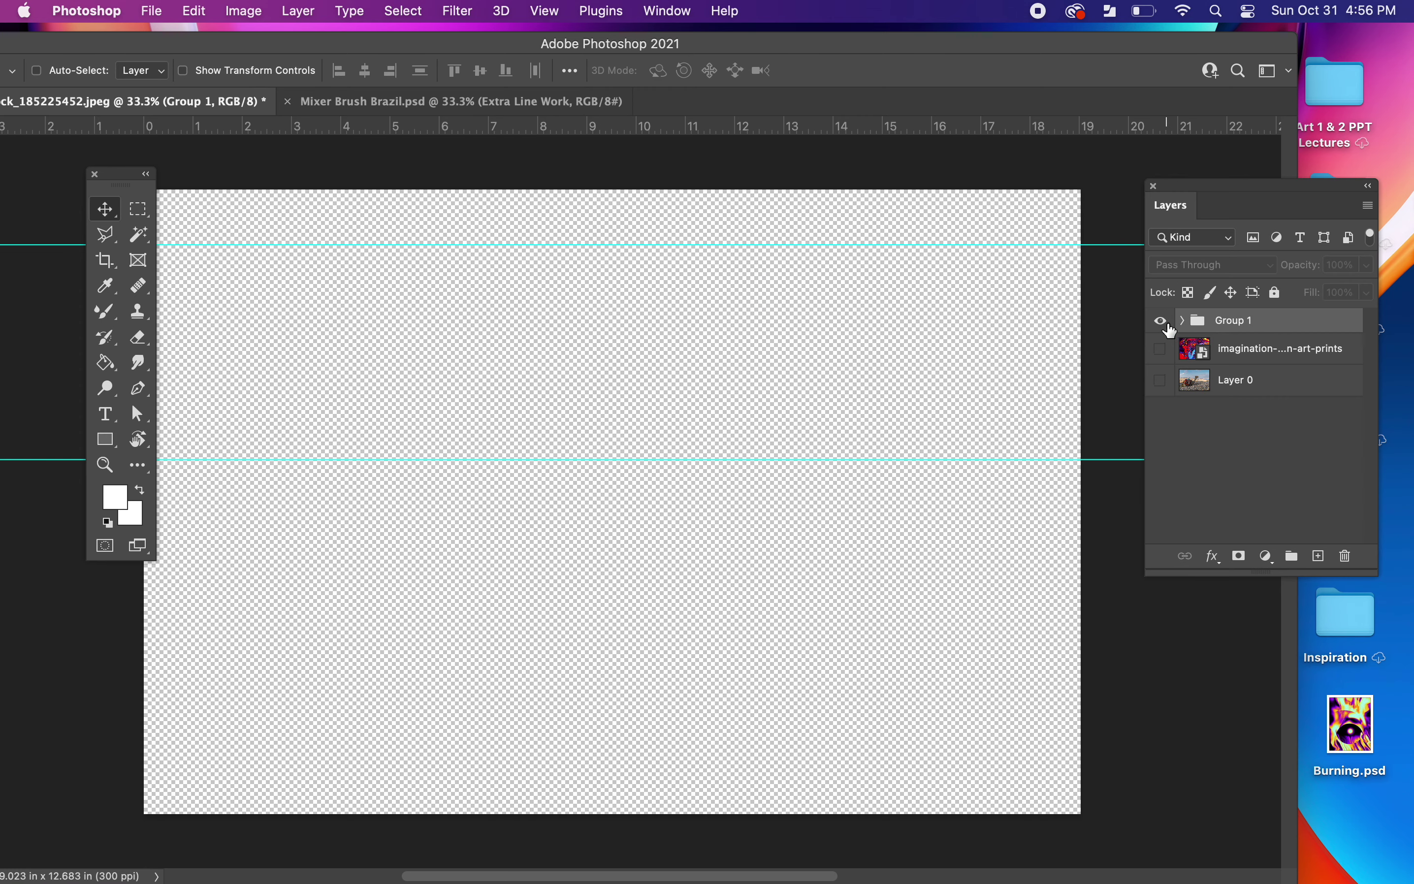
- Show and expand Group 1, then move the L to the canvas's lower left
click(1160, 320)
click(1182, 321)
click(1242, 358)
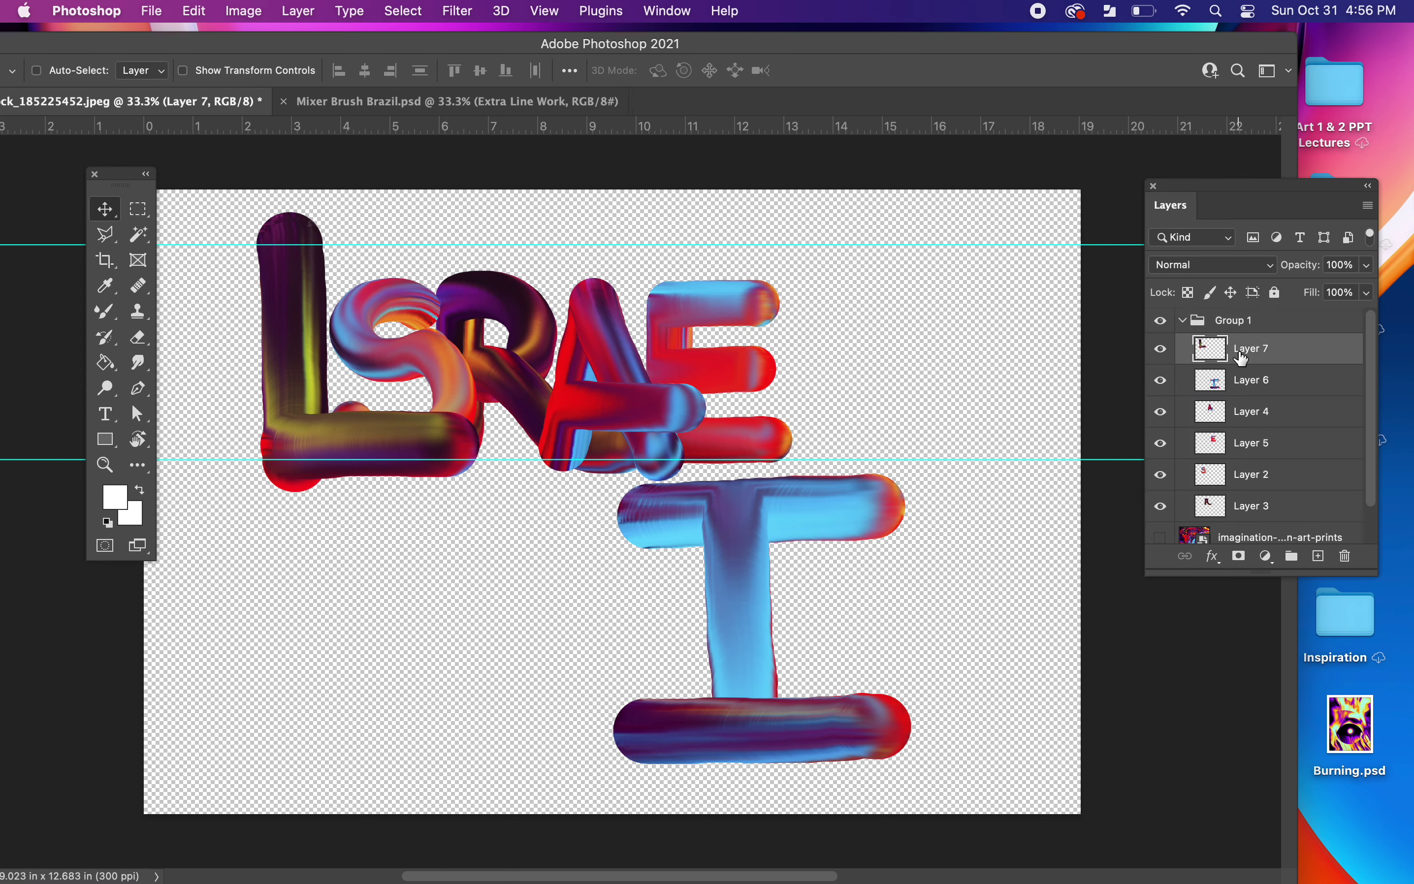
drag(481, 463, 489, 801)
click(1219, 383)
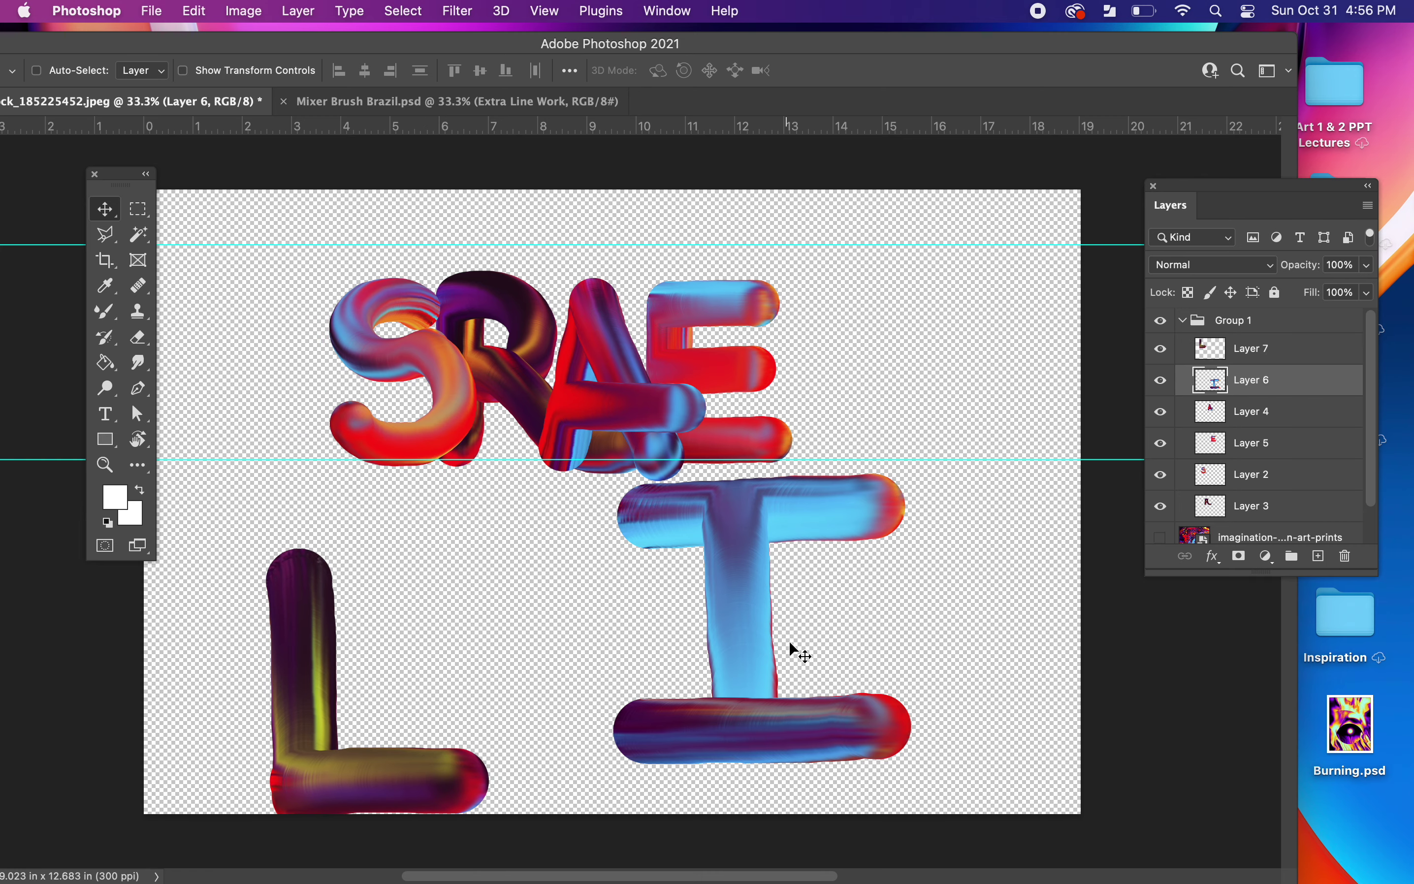
- Shrink the I and place it left of the S, just above Layer 3
key(super+t)
drag(909, 765, 402, 466)
drag(343, 426, 345, 427)
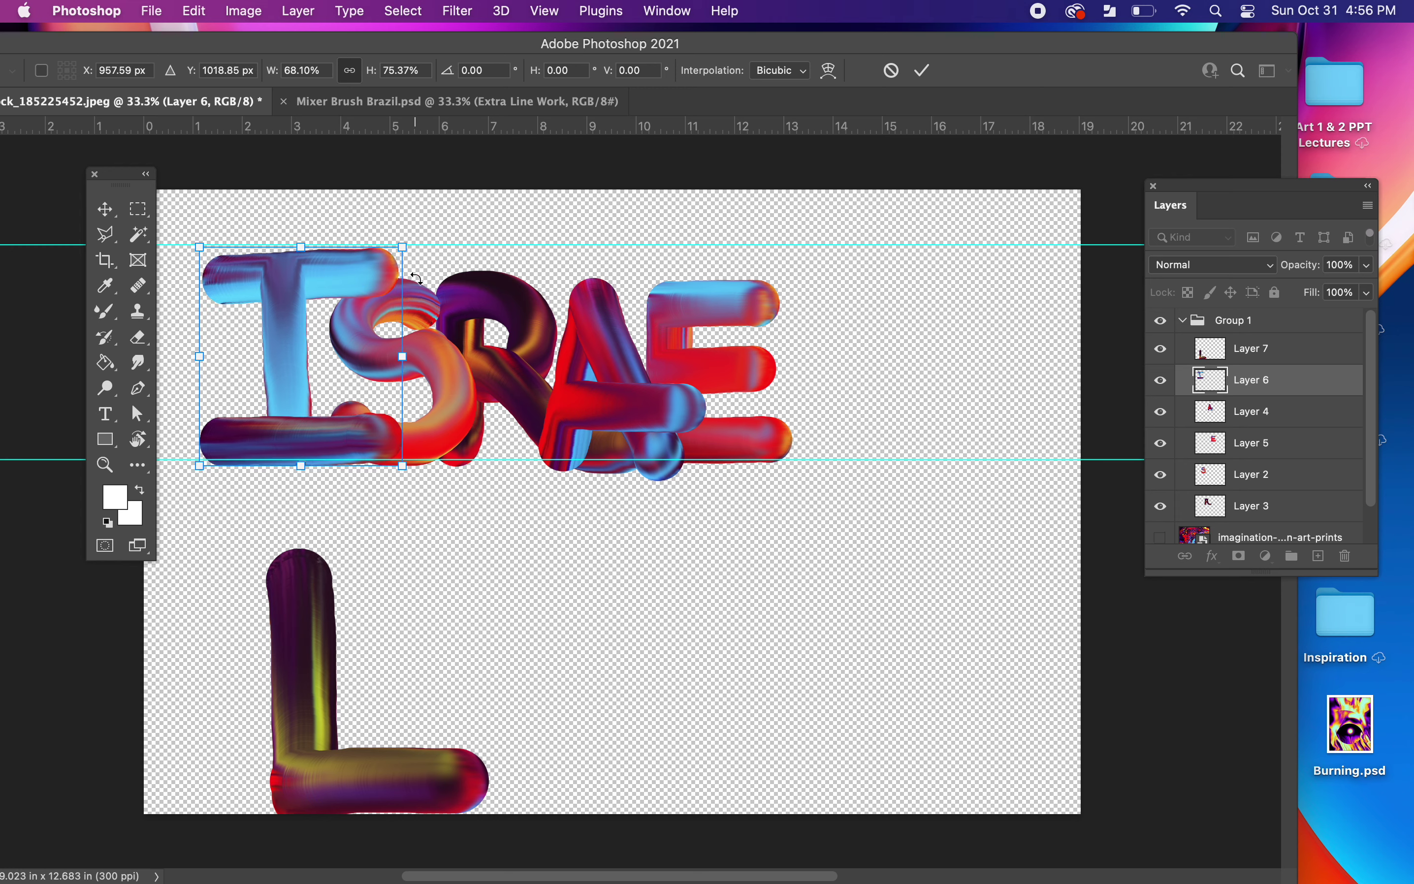
drag(405, 249, 393, 264)
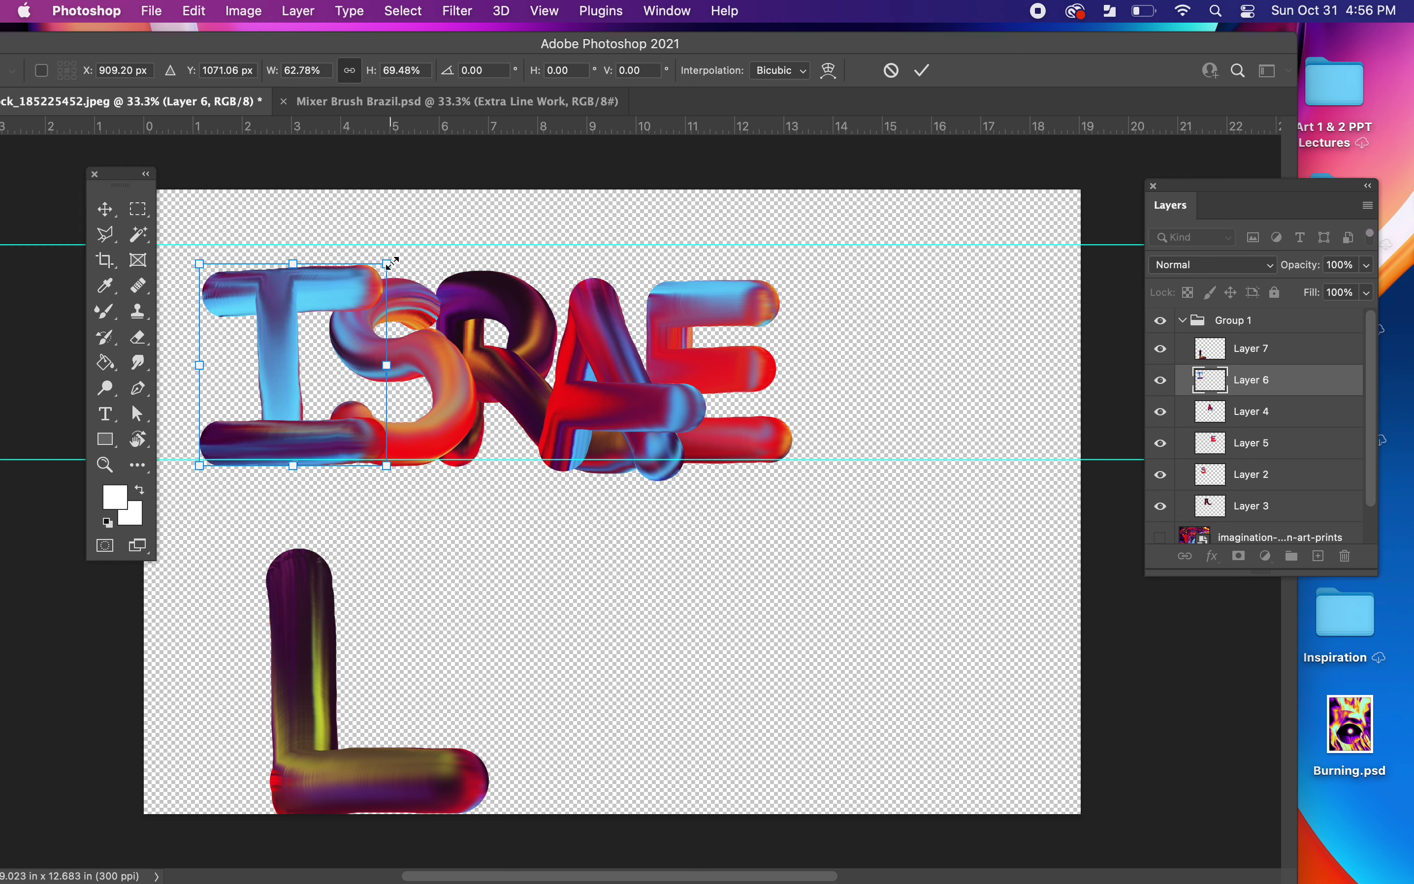
key(Return)
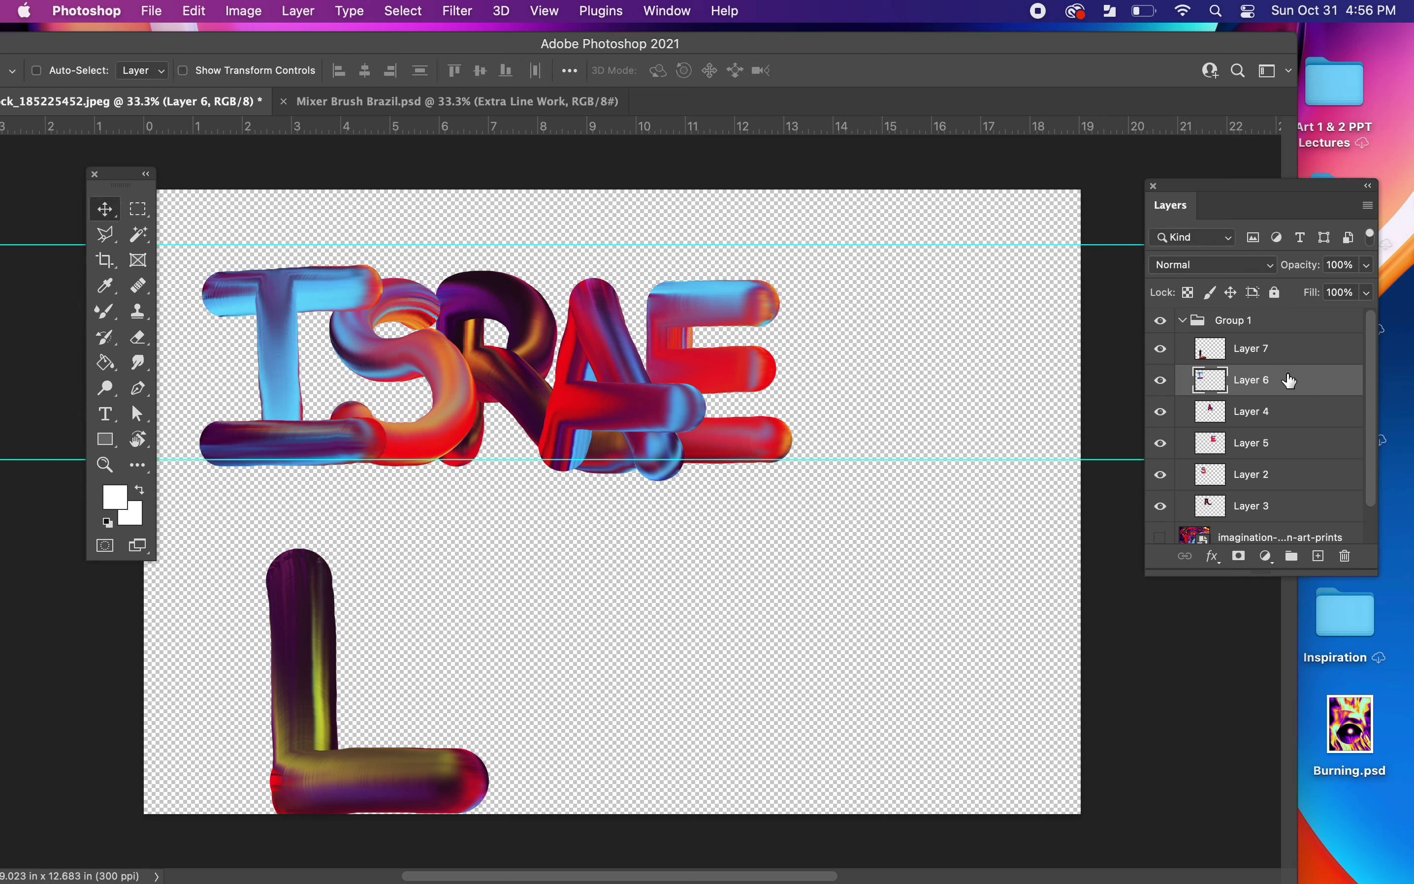
drag(1289, 377, 1278, 473)
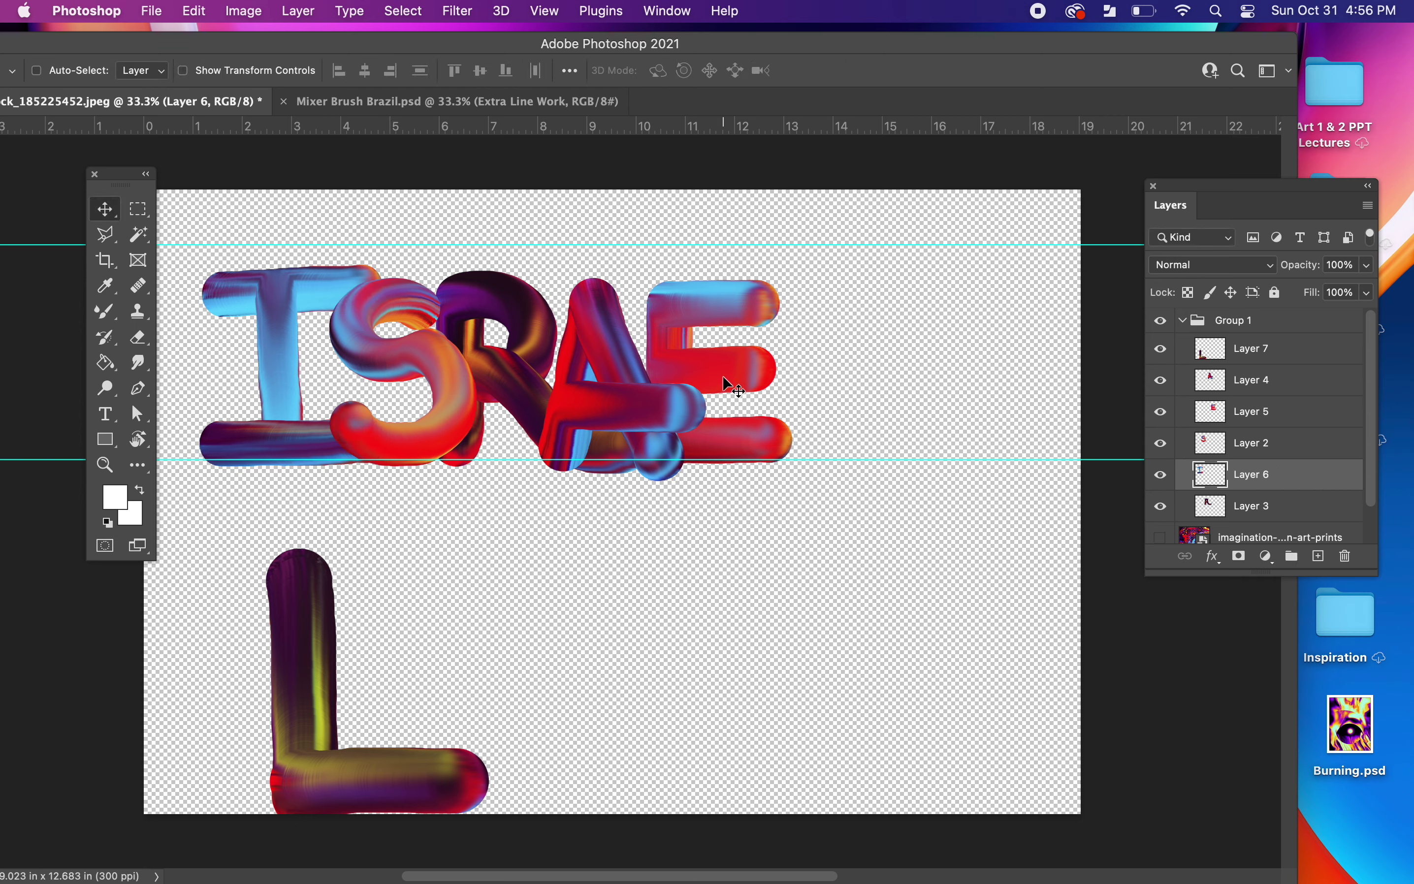
drag(726, 376, 742, 379)
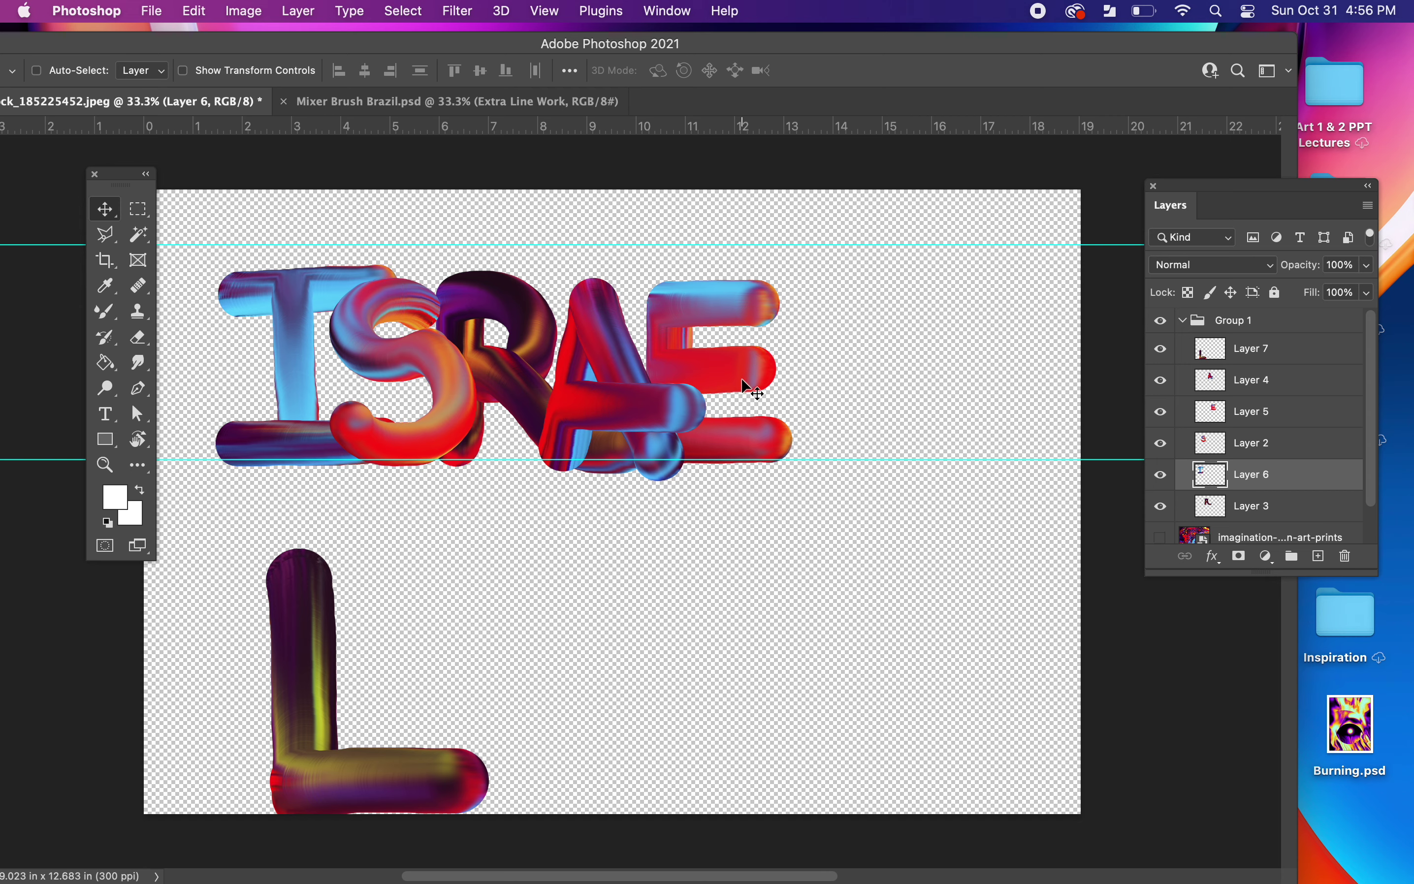
- Move the L beside the E and shrink it to about 77% on the lower guide
click(1262, 362)
drag(411, 749, 948, 422)
key(super+t)
drag(1034, 507, 893, 455)
key(Return)
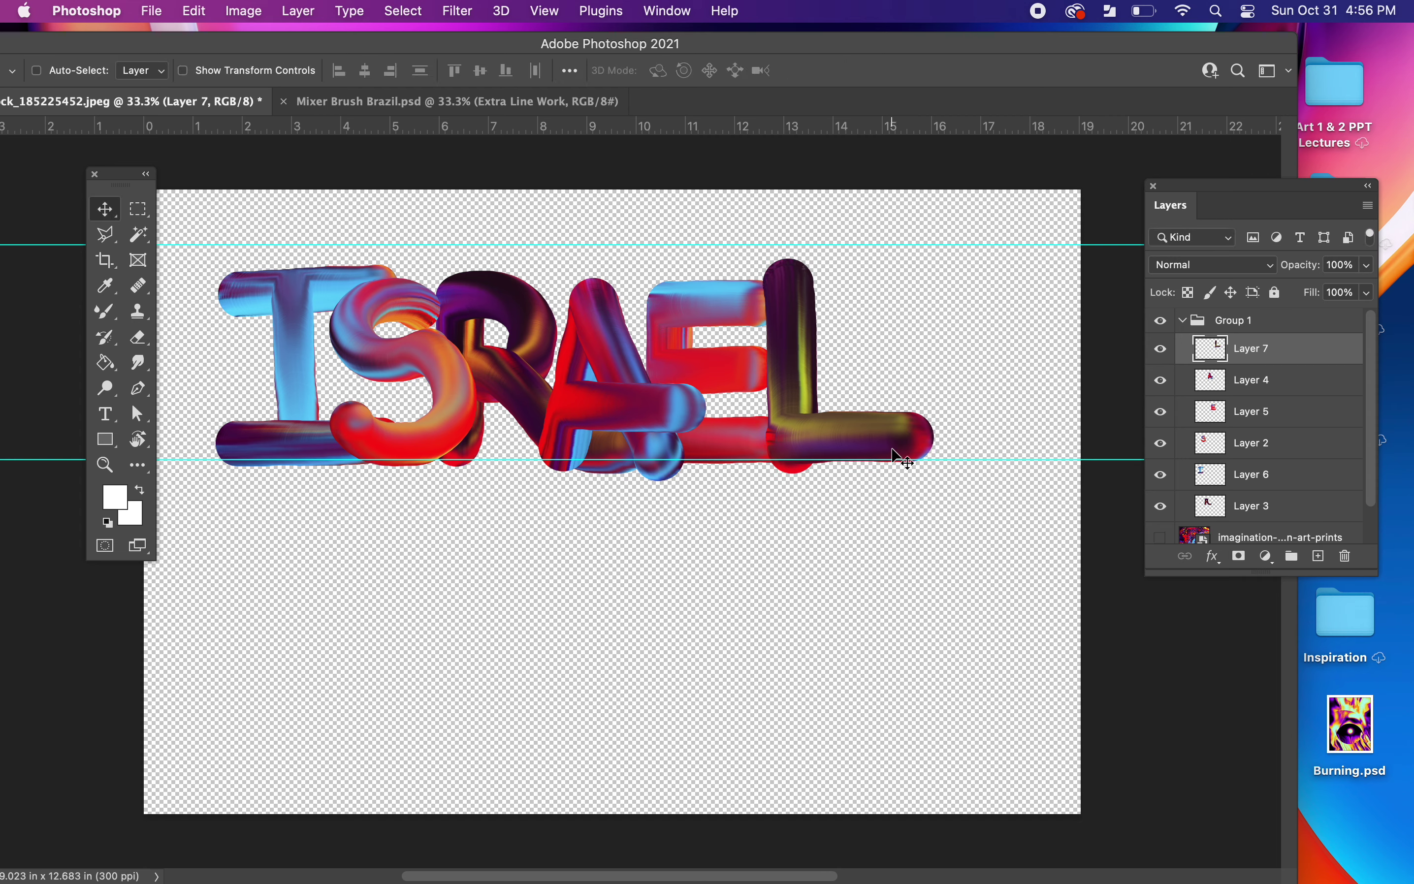
- Delete the abstract painting layer
click(1183, 321)
click(1211, 351)
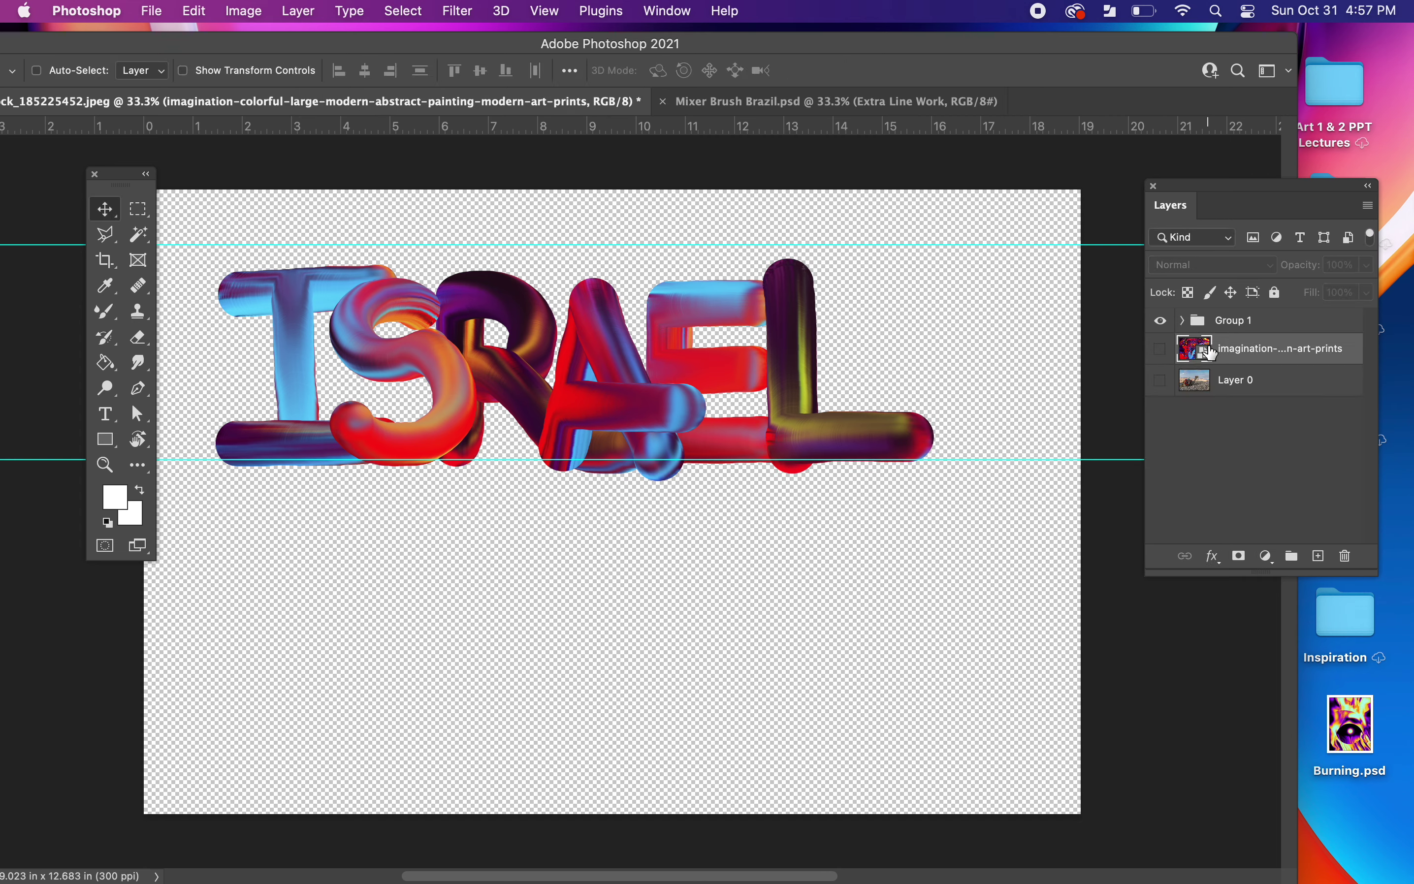
key(Delete)
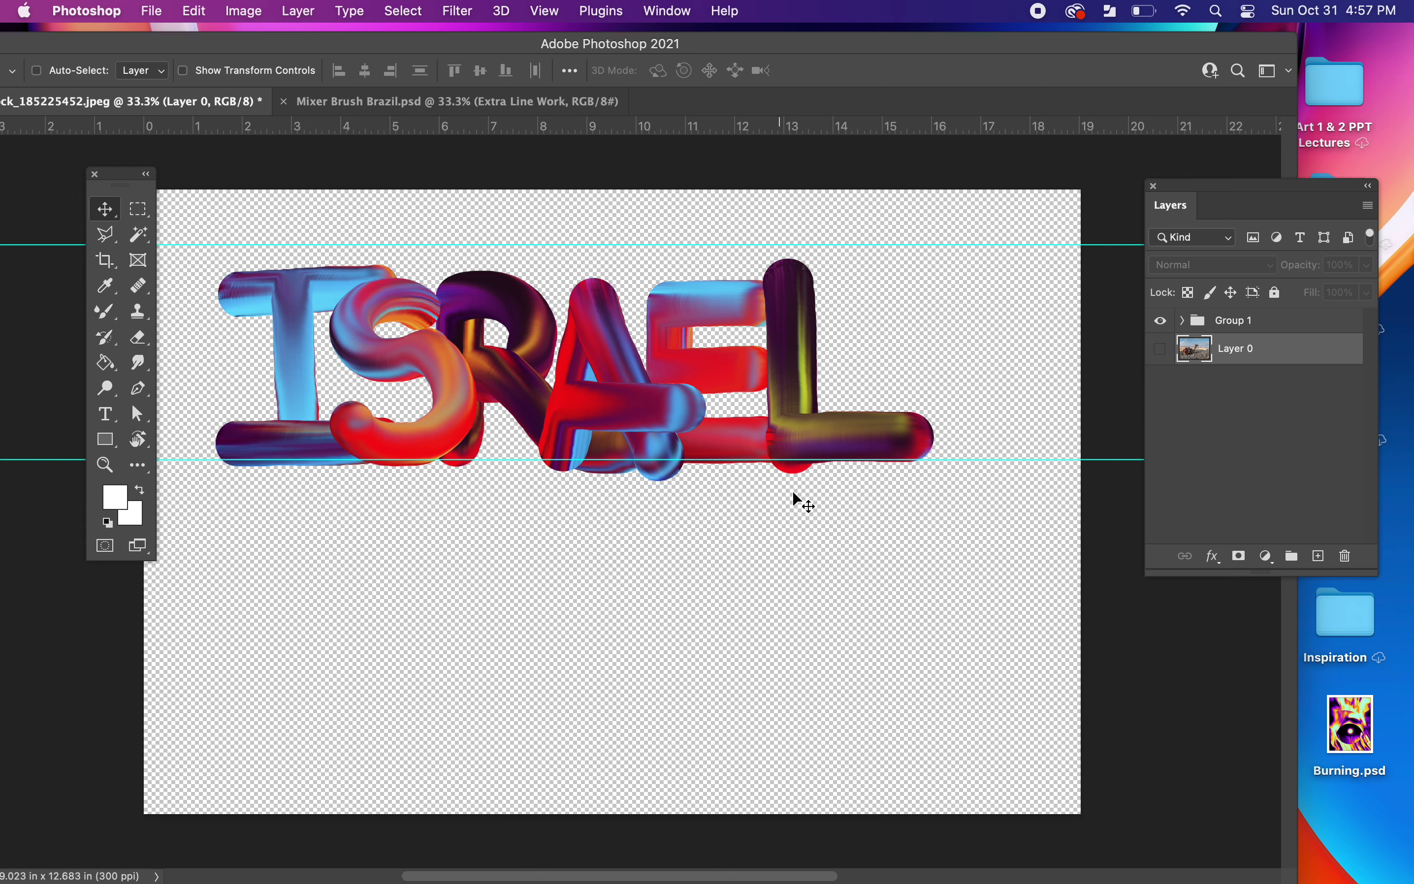
- Expand Group 1, check each letter layer in turn, then collapse the group
click(1208, 323)
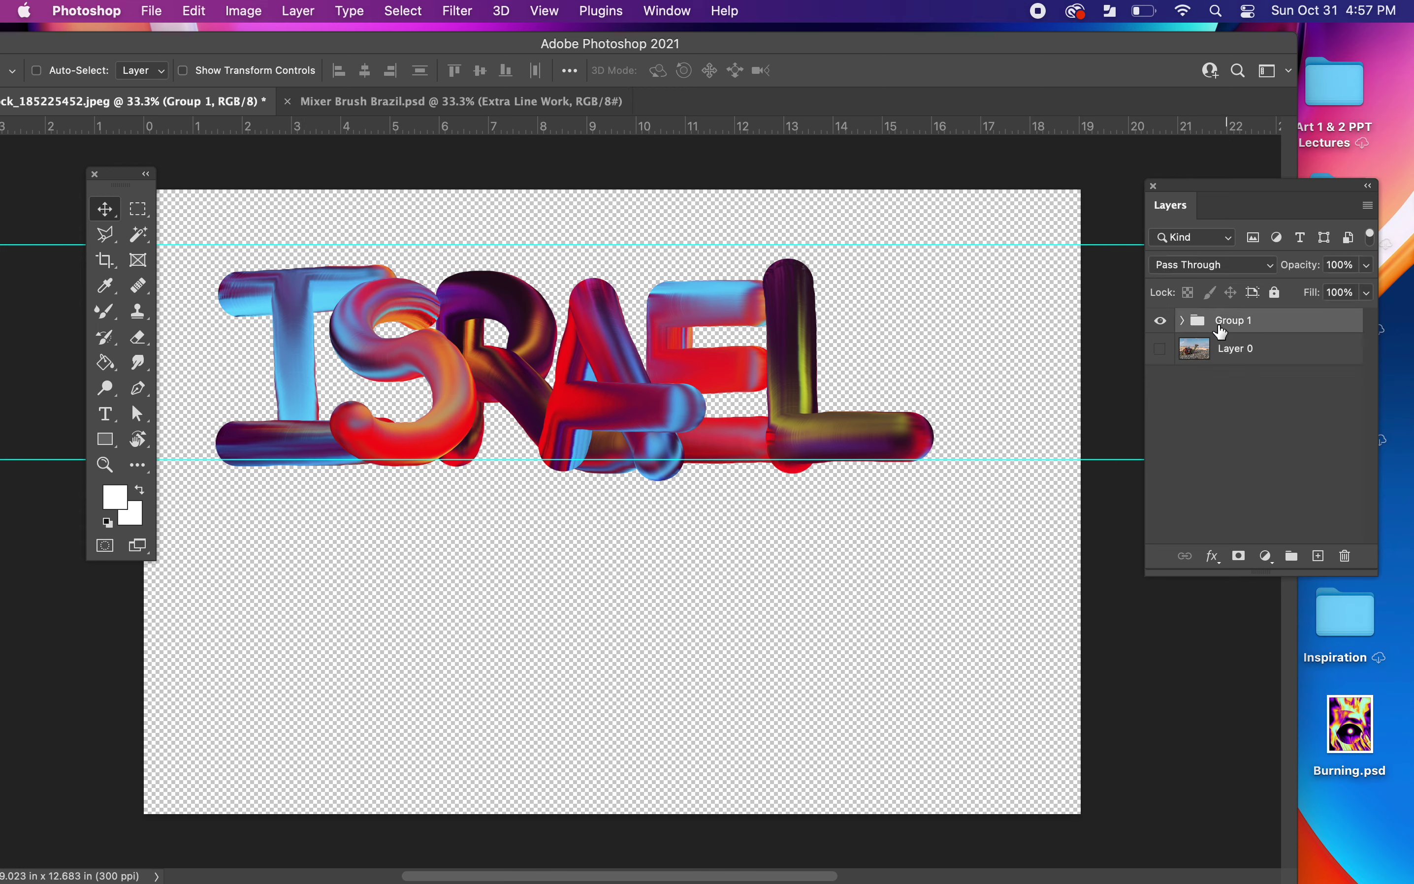
click(1182, 322)
click(1219, 350)
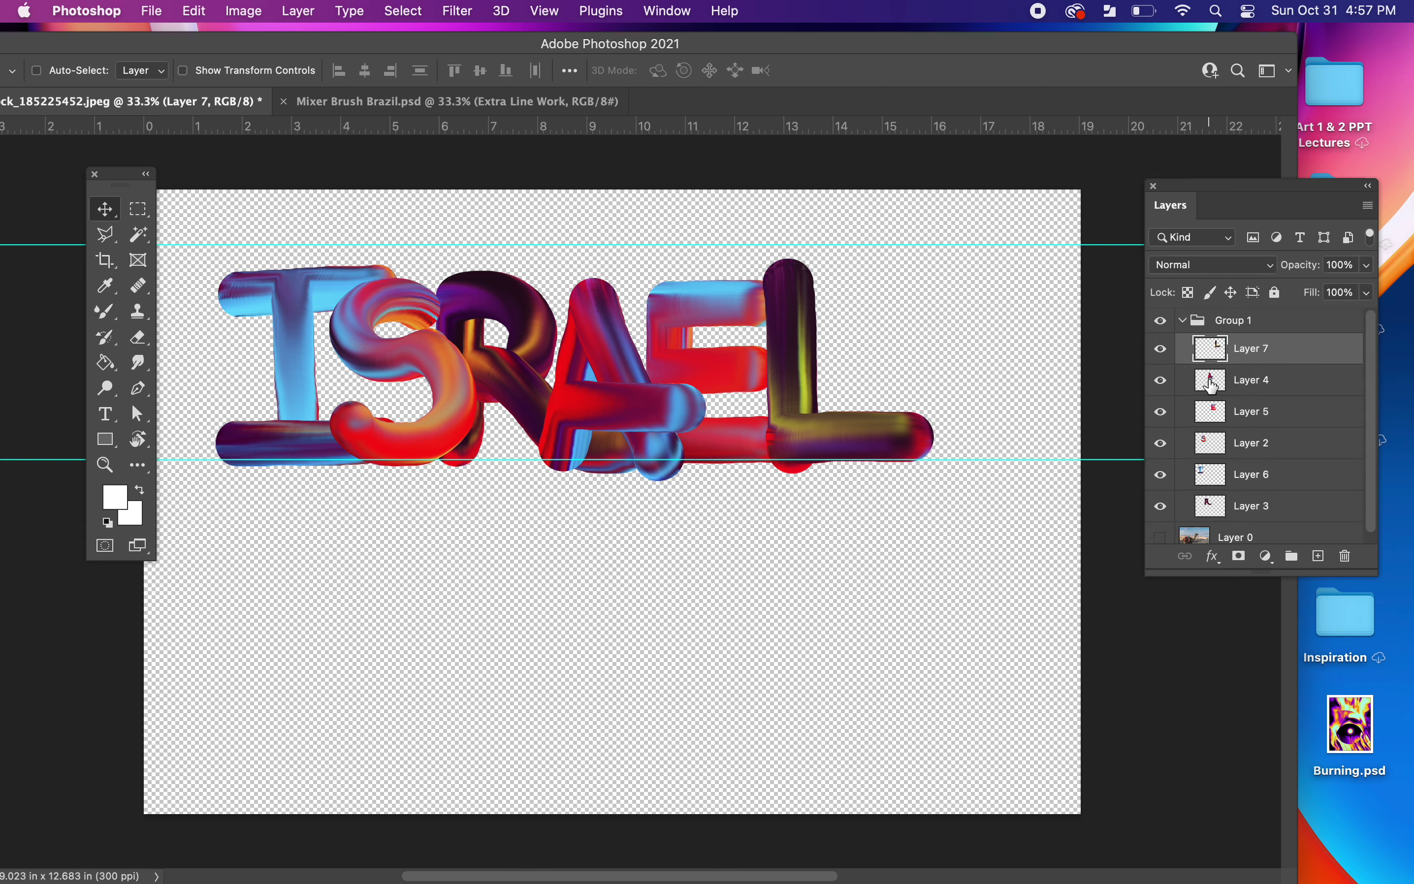
click(1210, 385)
click(1221, 417)
click(1215, 445)
click(1209, 483)
click(1208, 508)
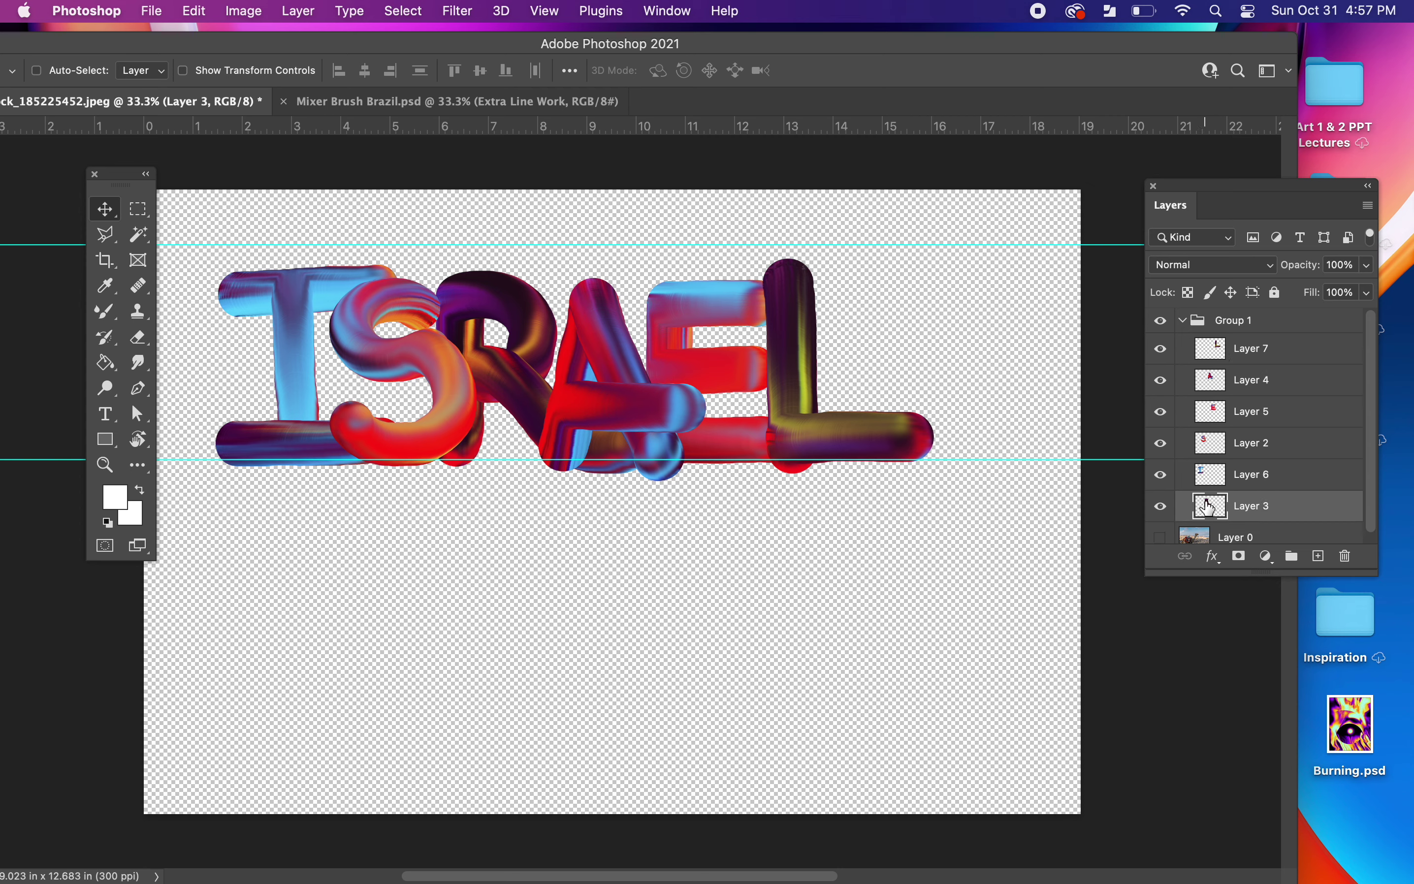
scroll(1215, 499, down, 1)
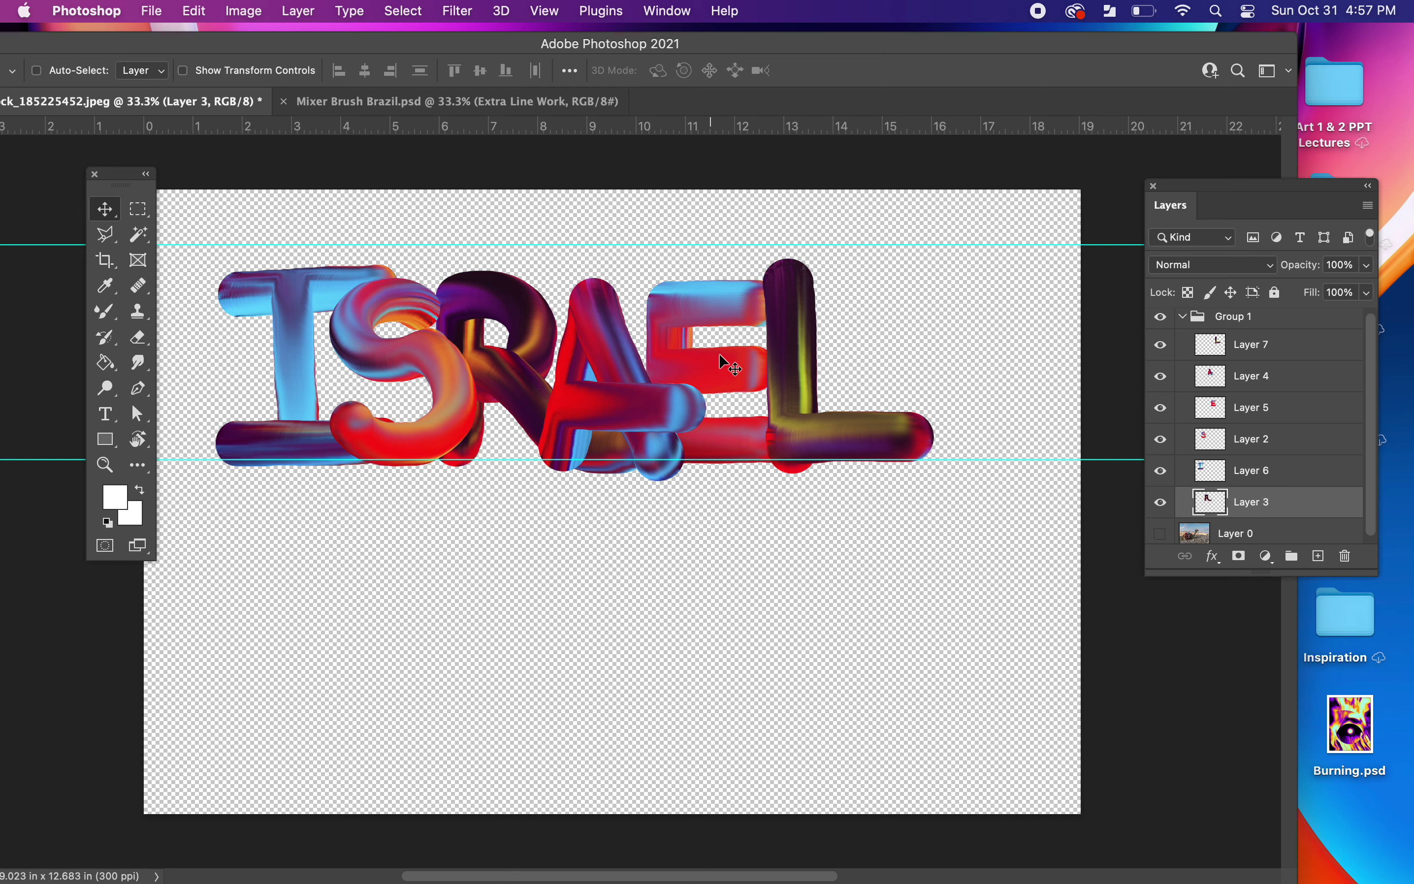
click(1182, 317)
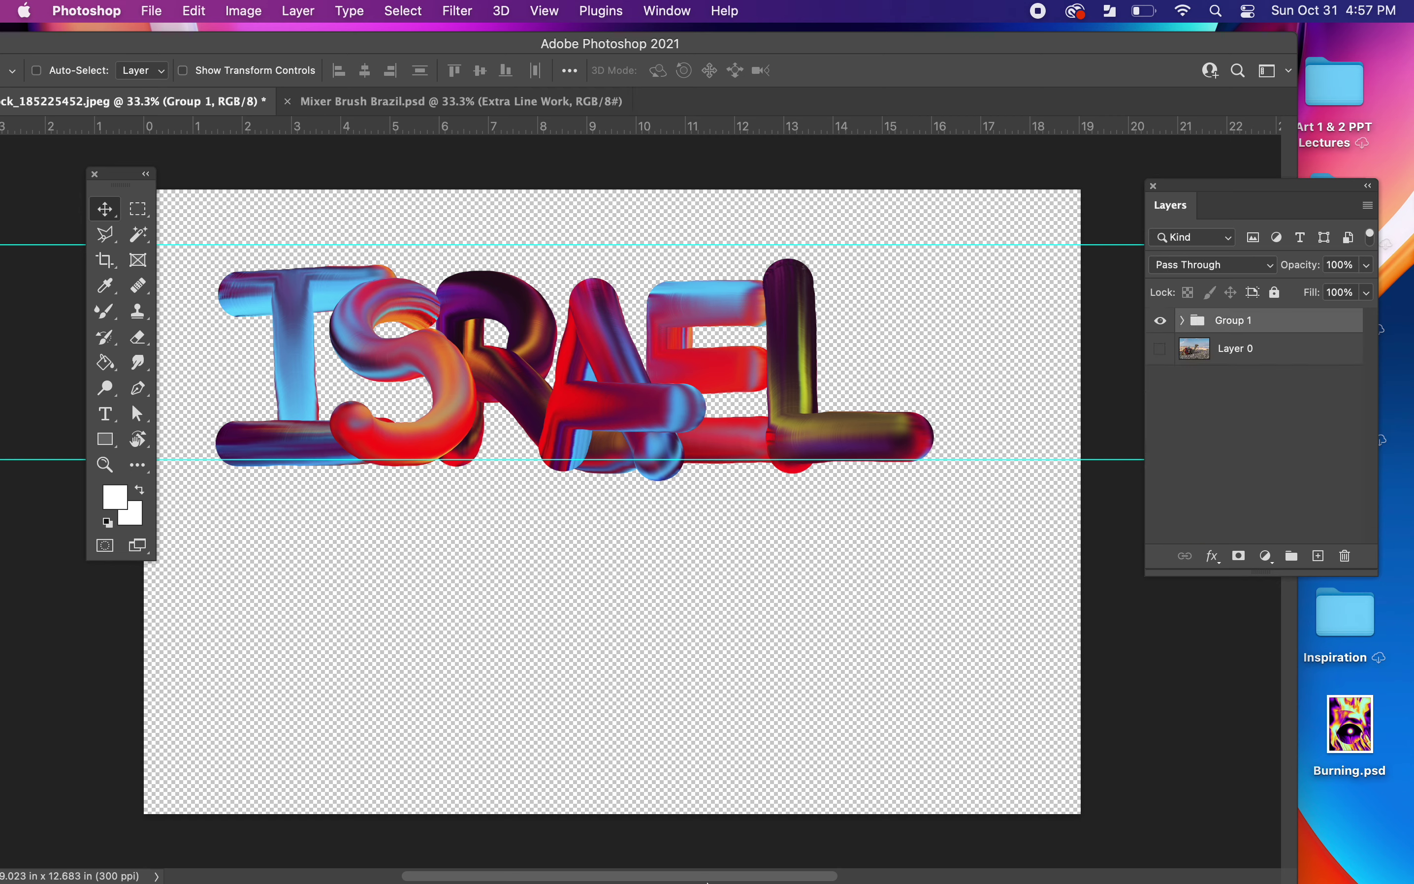